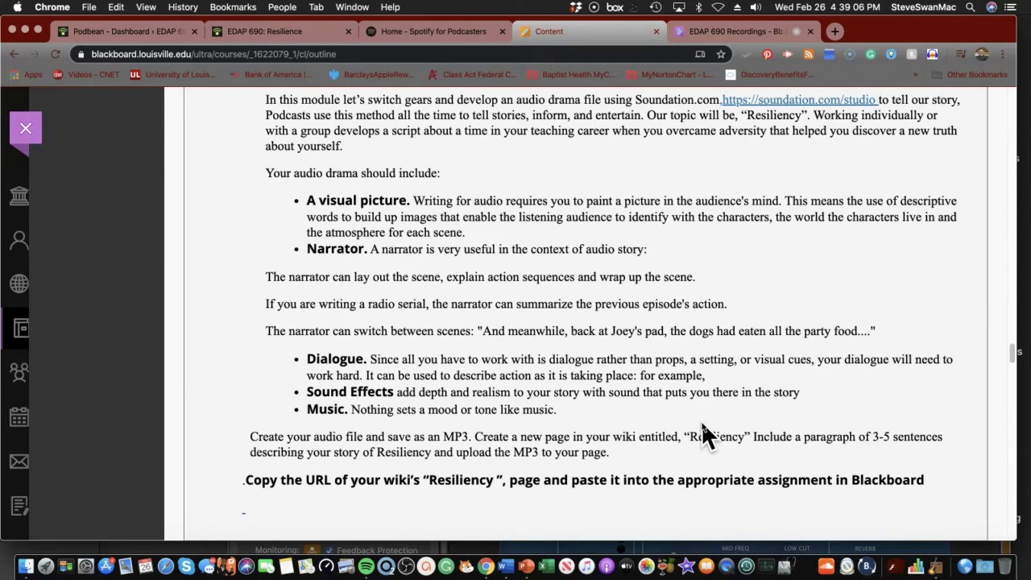
Open Soundation Studio in a new tab from the assignment's soundation.com/studio link
scroll(731, 432, "up", 1)
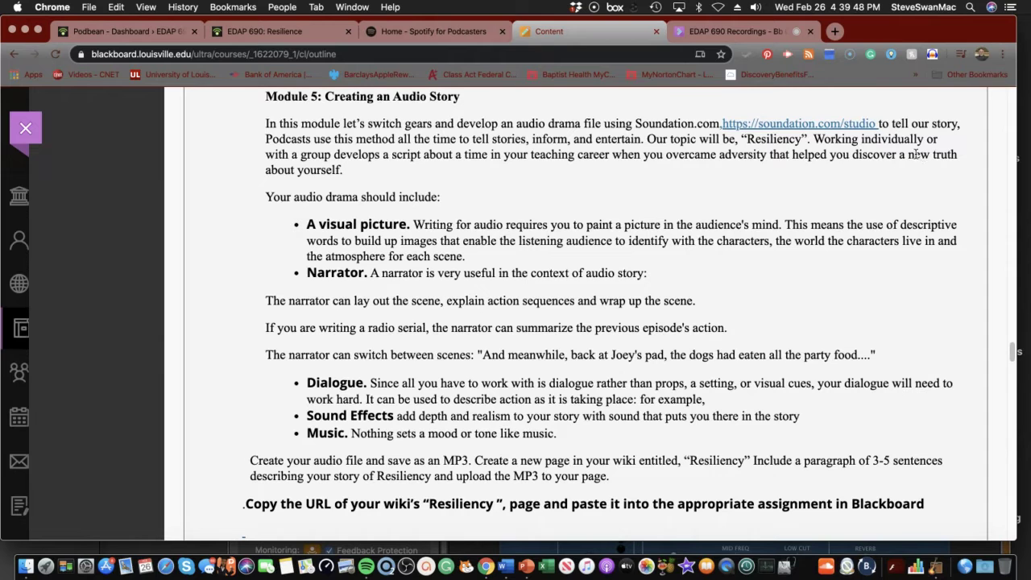
left_click(800, 123)
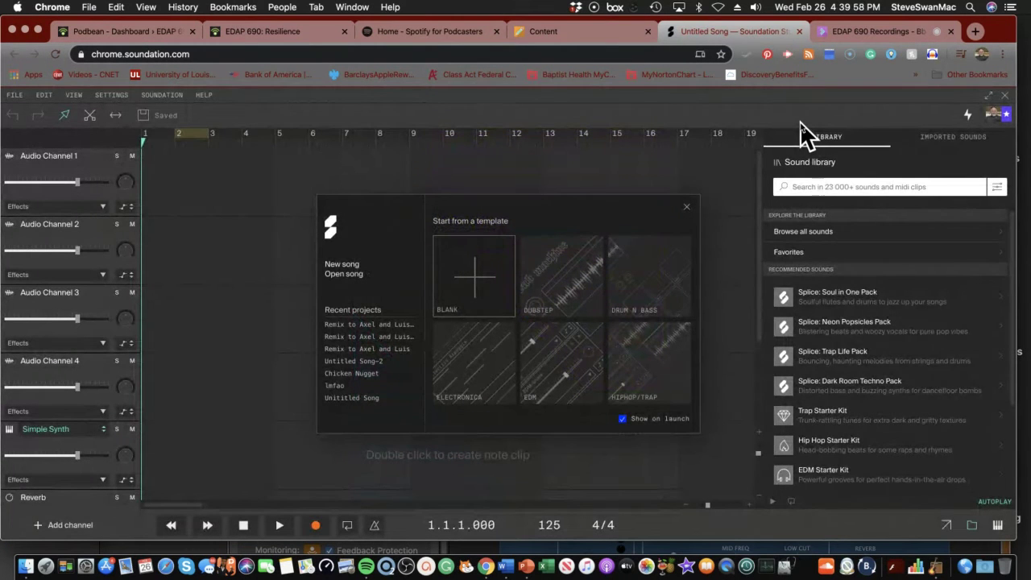
Close the 'Start from a template' dialog to work in a blank Untitled Song
left_click(686, 207)
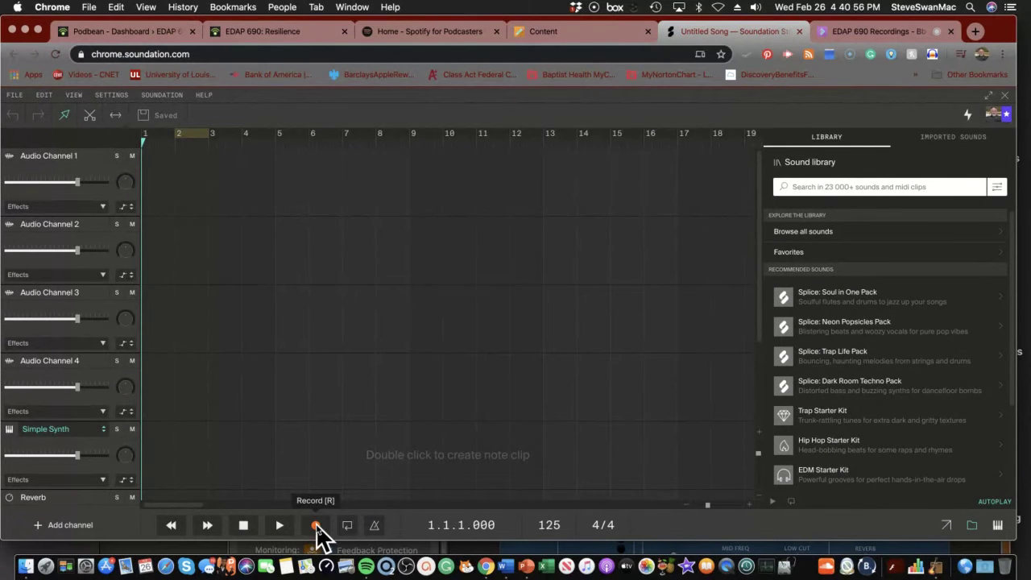
left_click(316, 526)
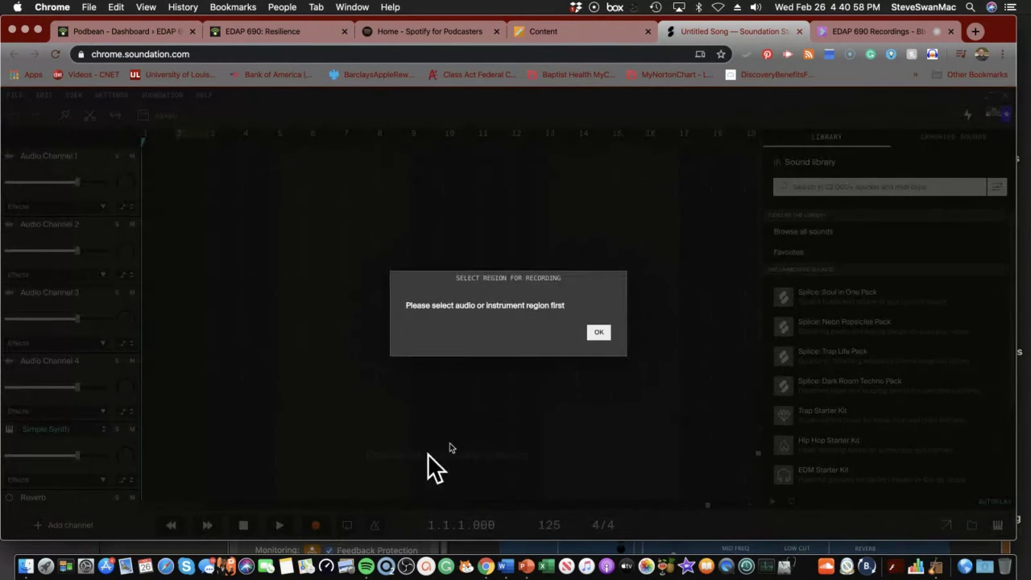
left_click(596, 333)
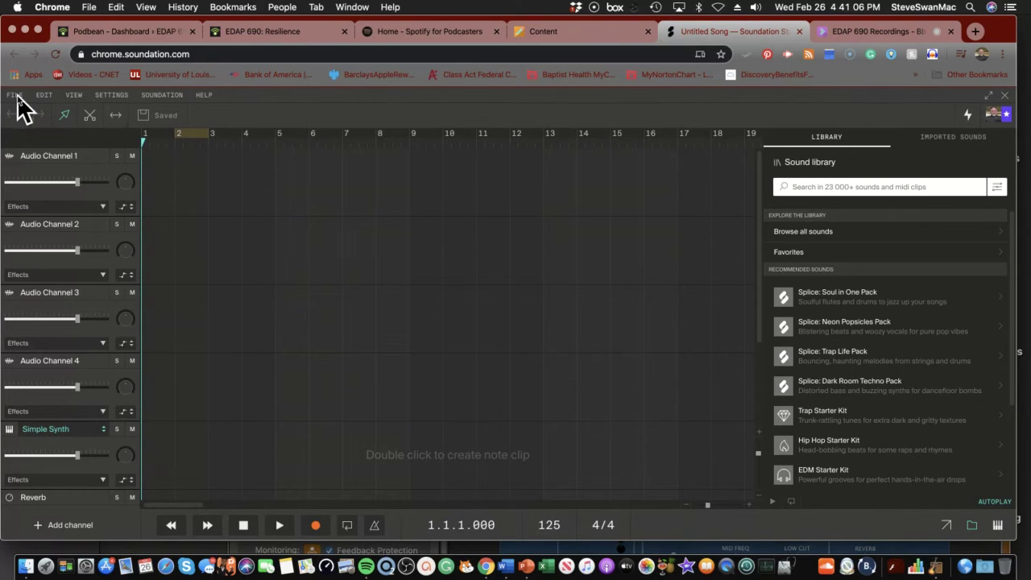
left_click(16, 95)
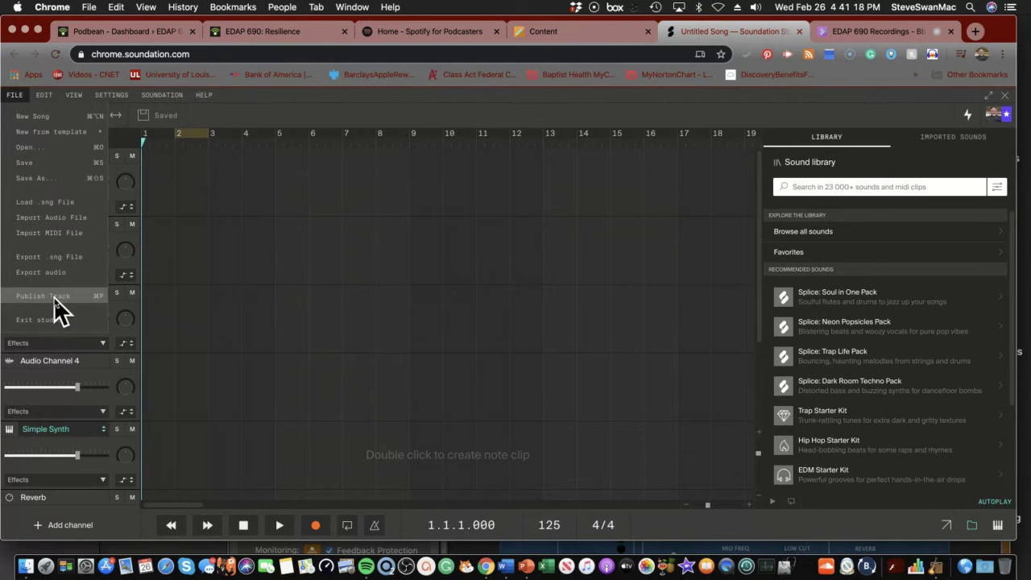
mouse_move(40, 98)
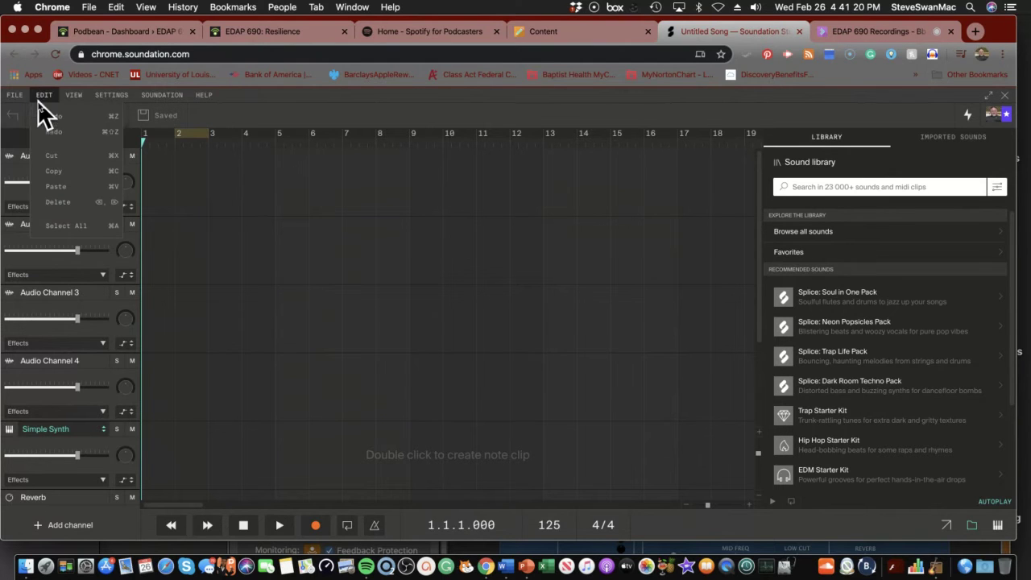
mouse_move(193, 99)
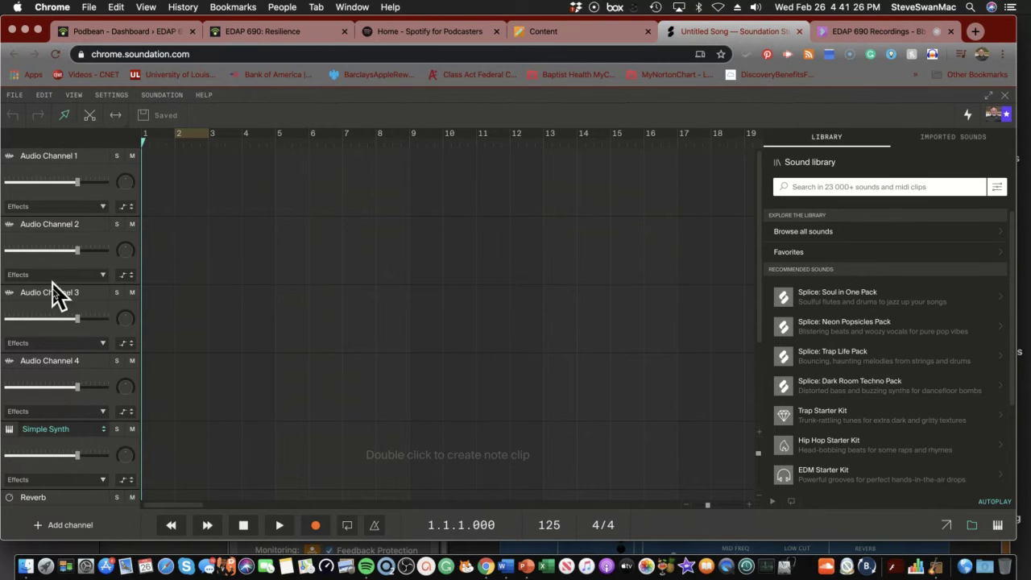
Record a spoken narration on Audio Channel 1, running to about bar 26
left_click(32, 168)
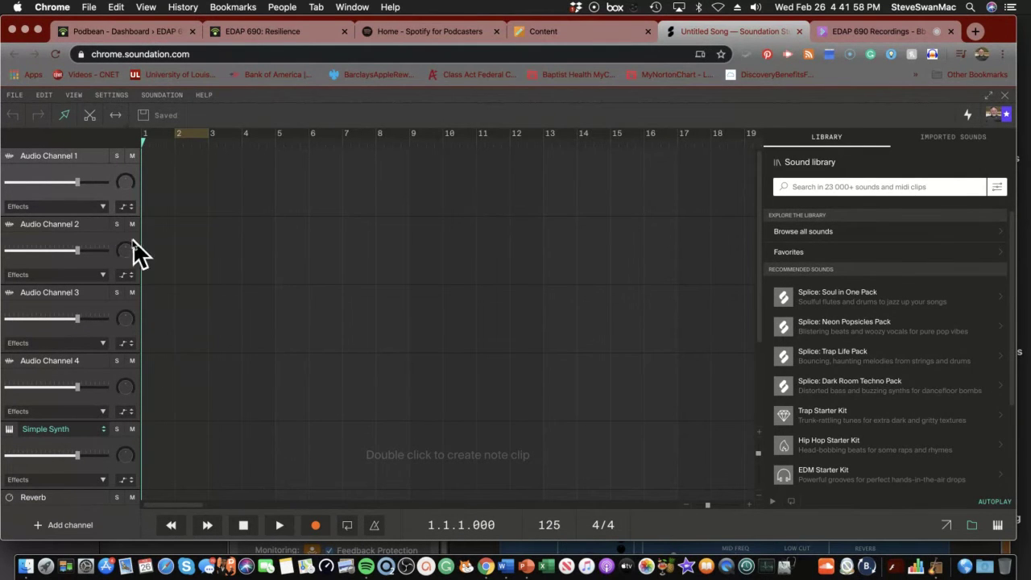
left_click(316, 524)
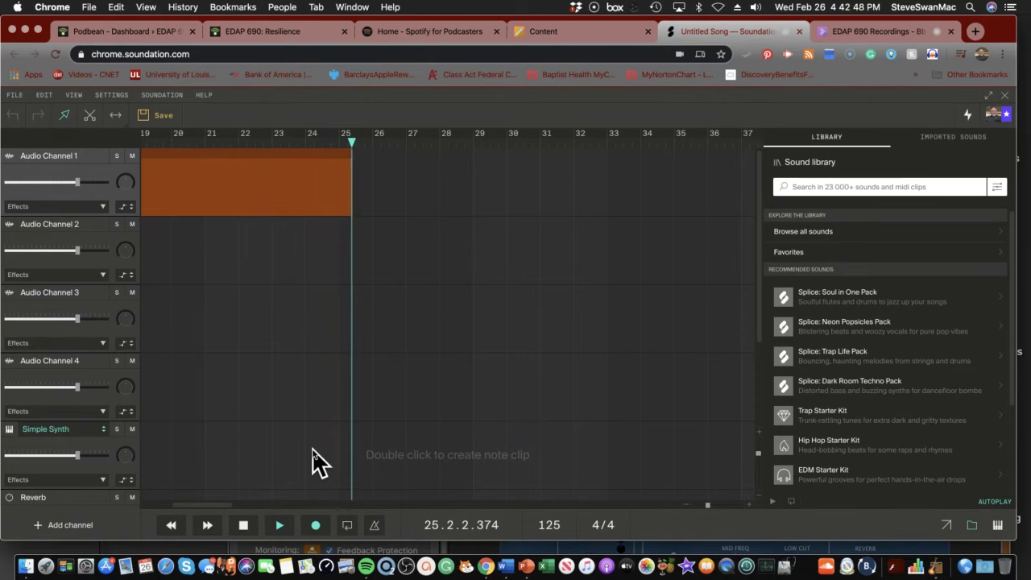
Stop recording, play the narration back from the start, and return the playhead to bar 1
left_click(243, 526)
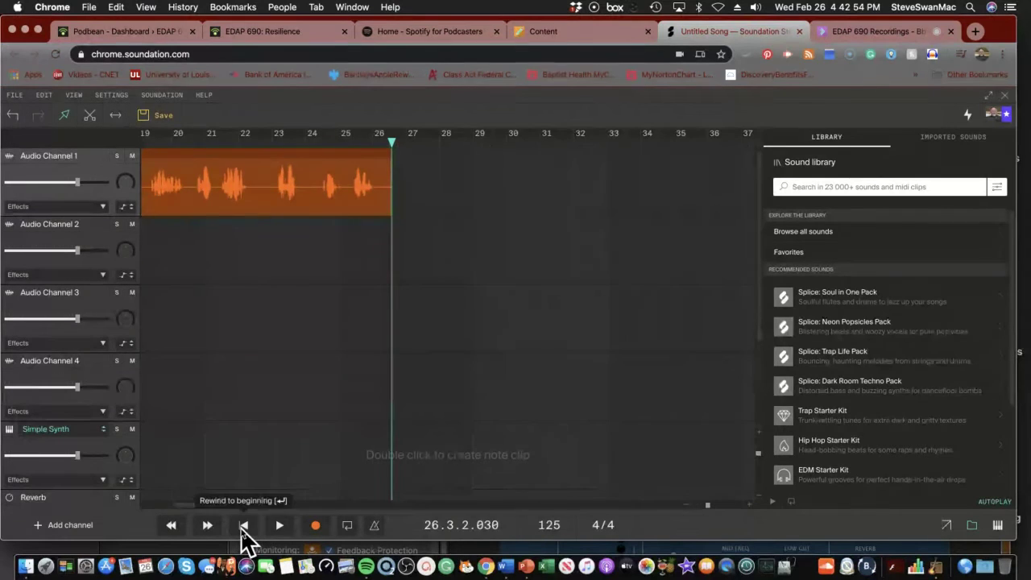
left_click(243, 525)
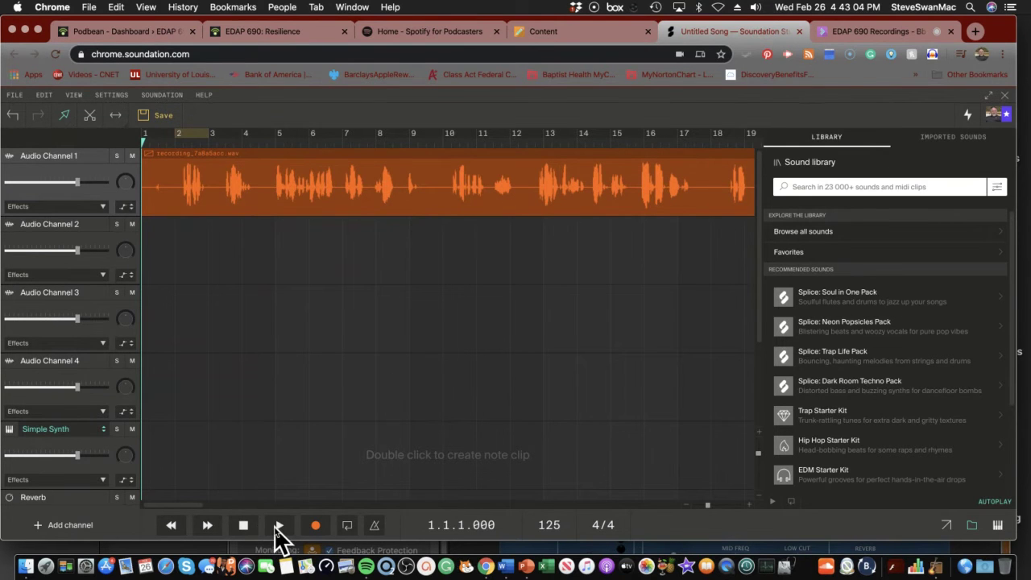
left_click(279, 525)
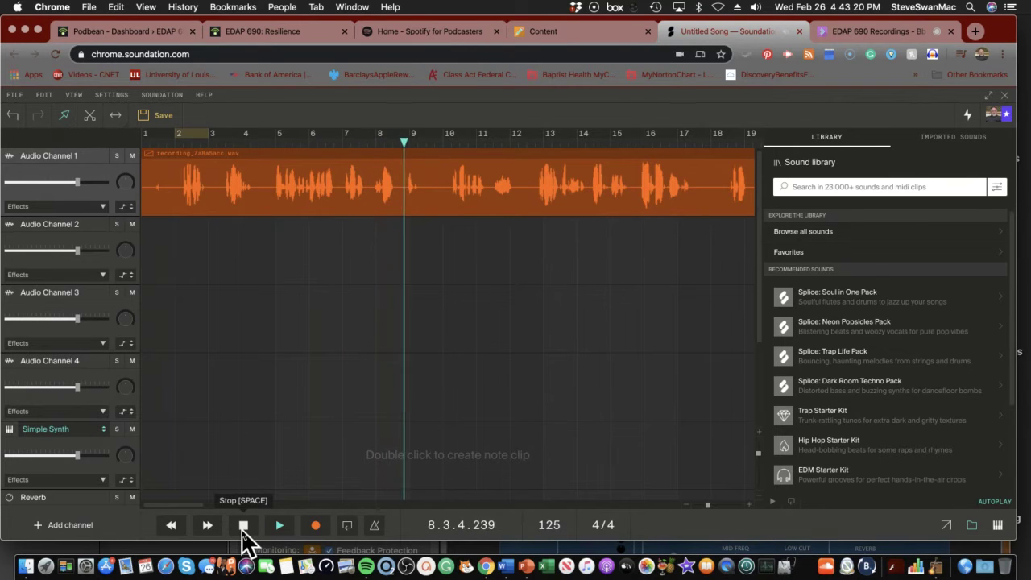
left_click(242, 526)
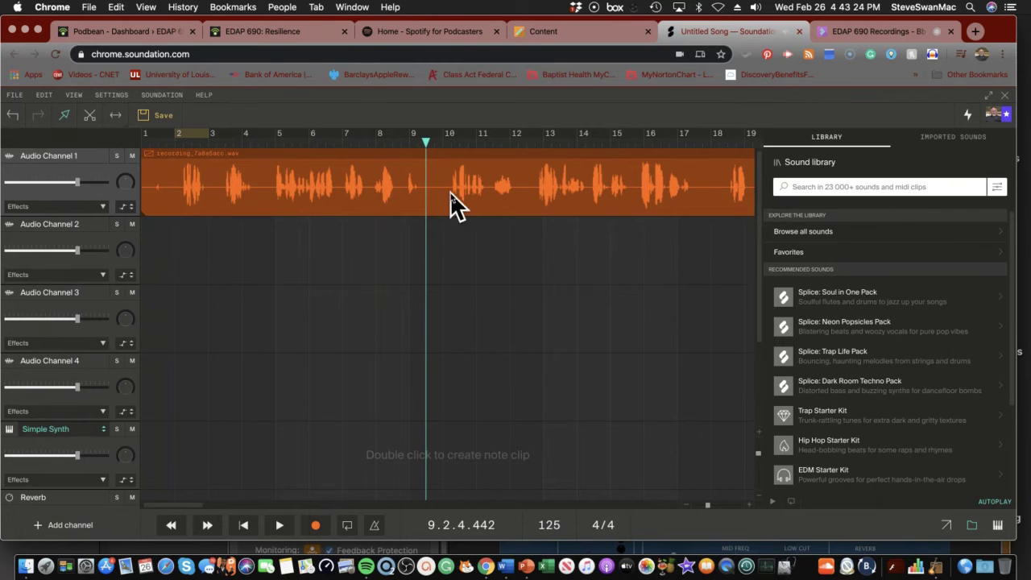
left_click_drag(427, 142, 143, 142)
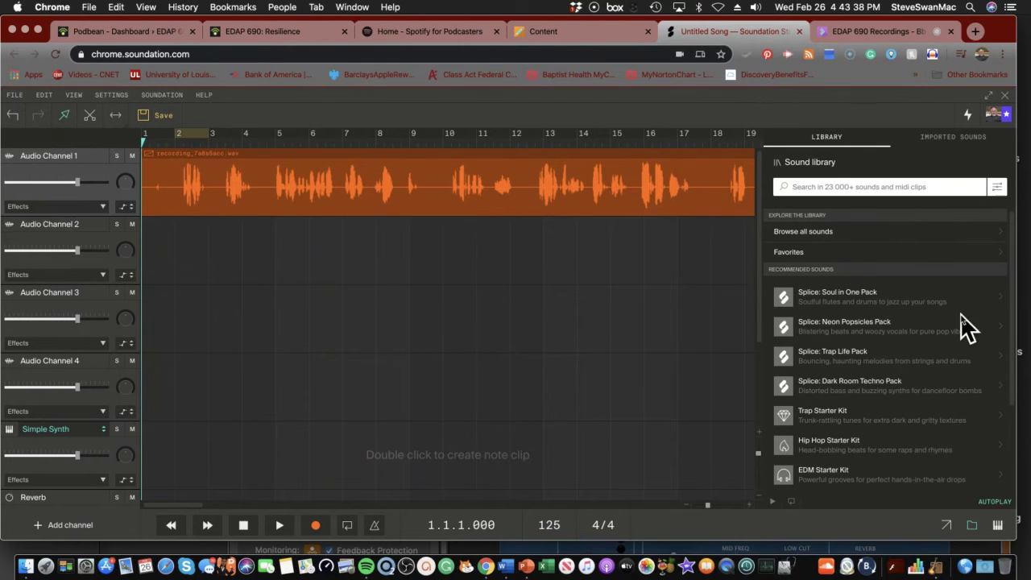
Preview Soul in One Pack loops and drop SO_SF_90_arrangement_emerald_melody_fast_Am onto Audio Channel 2 at bar 1
left_click(1002, 300)
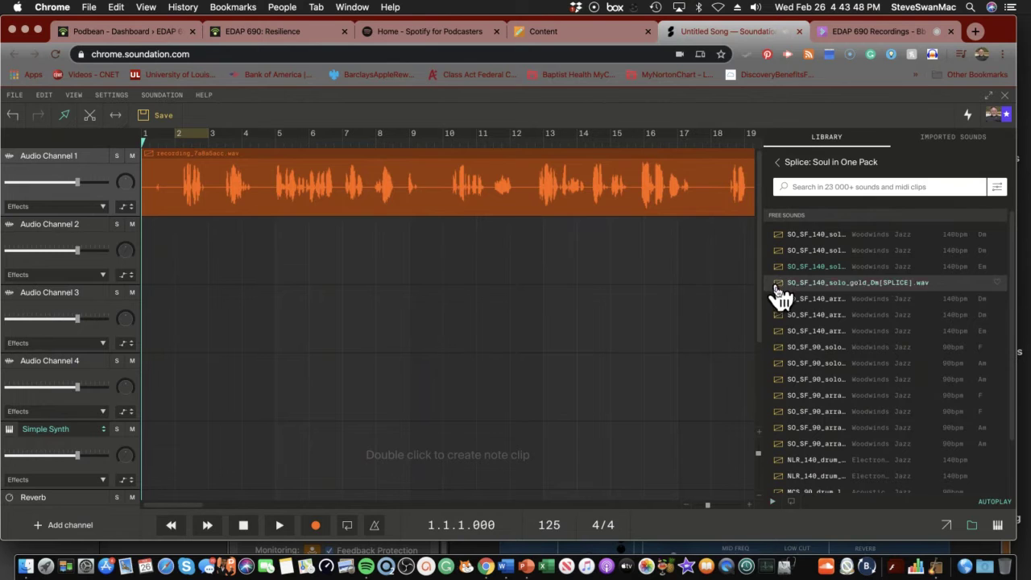
left_click(780, 397)
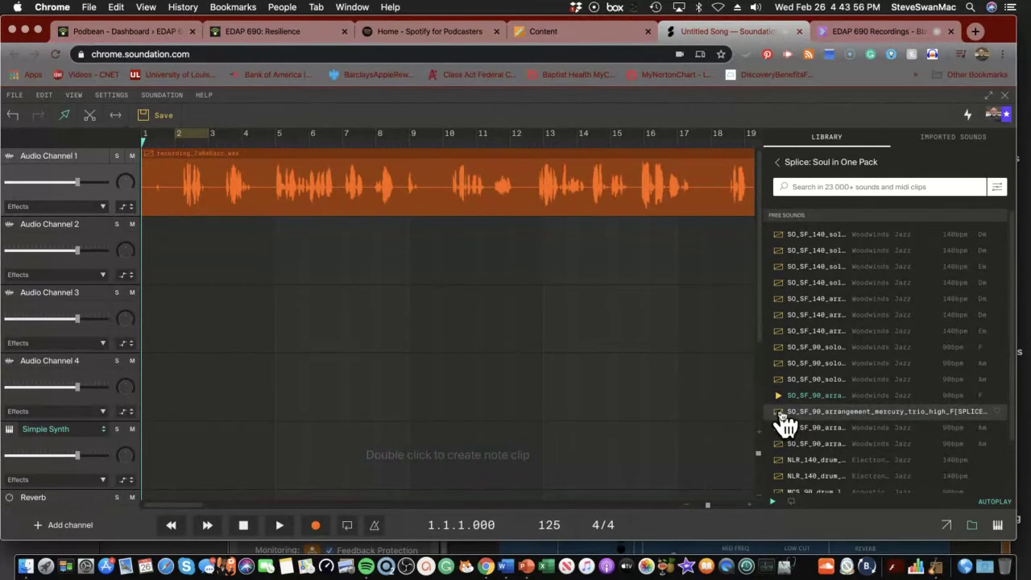
left_click(779, 414)
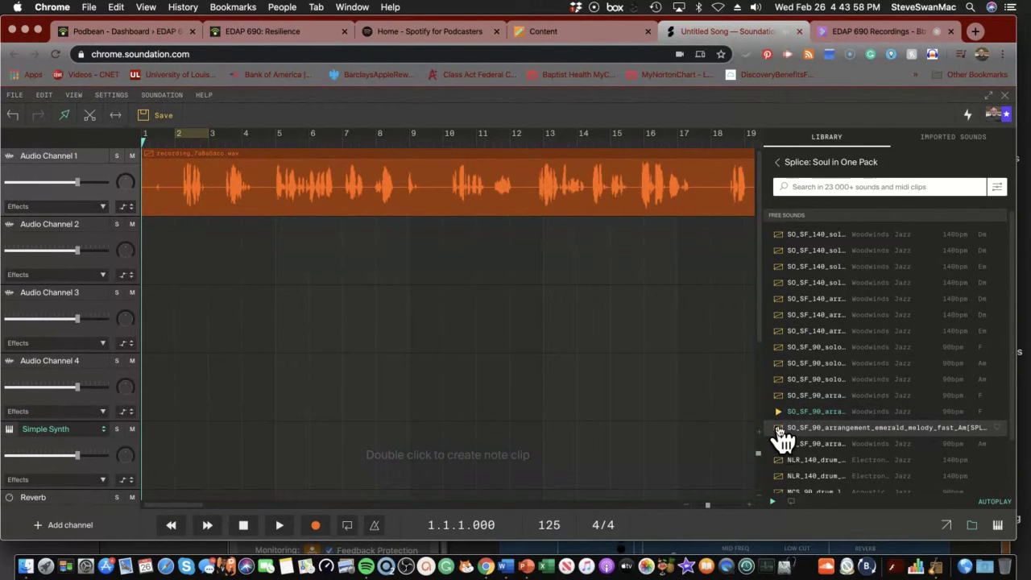
left_click(780, 430)
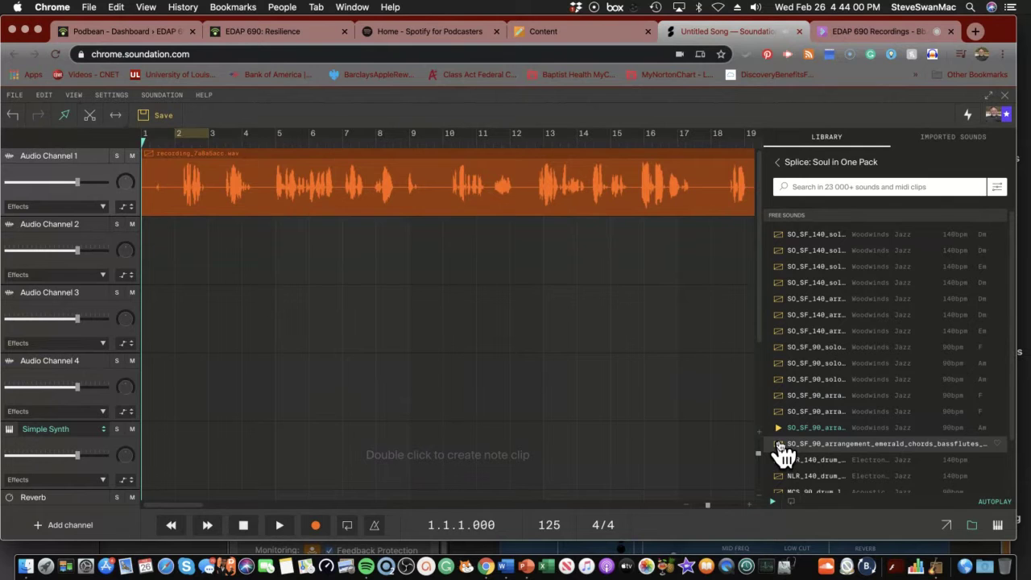
left_click(780, 444)
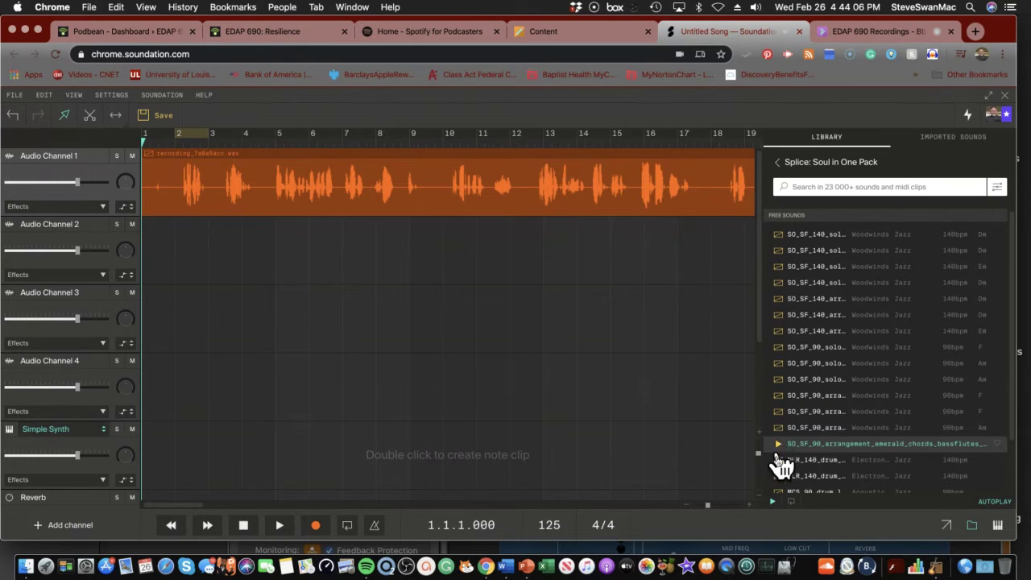
left_click(779, 460)
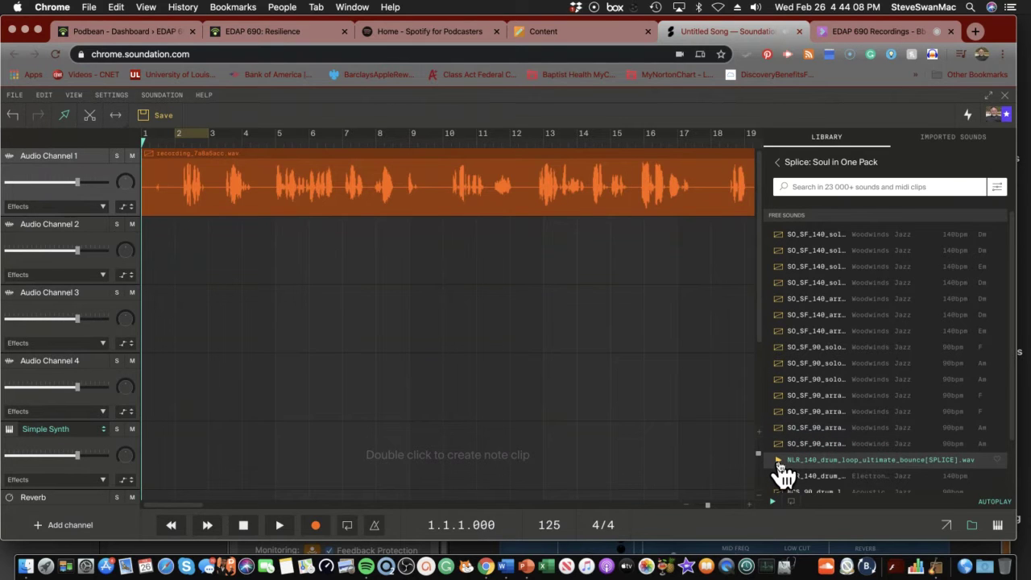
left_click(780, 444)
left_click(782, 430)
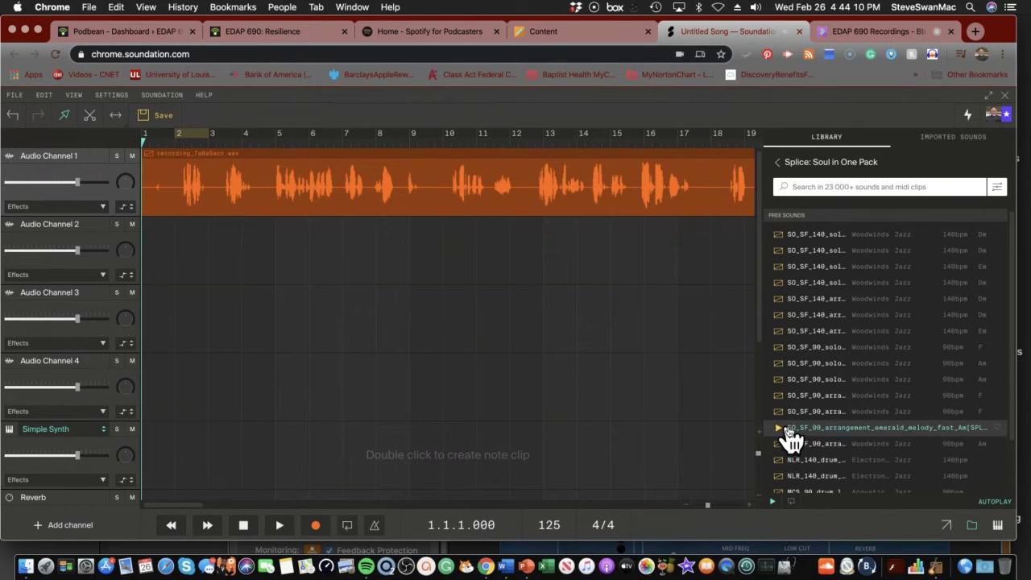
left_click_drag(796, 432, 236, 259)
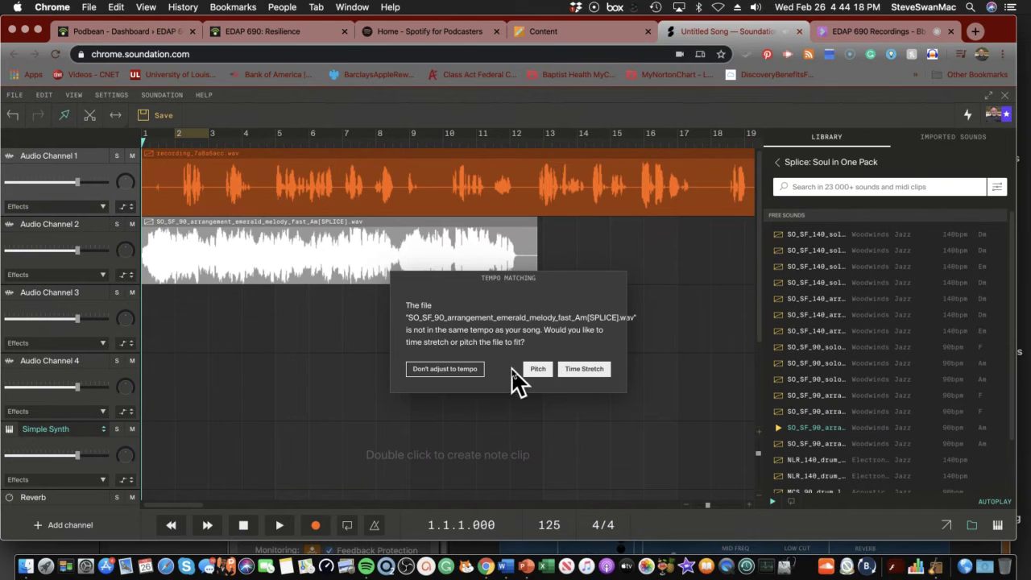
Choose "Don't adjust to tempo" and select the new melody clip on Audio Channel 2
left_click(470, 369)
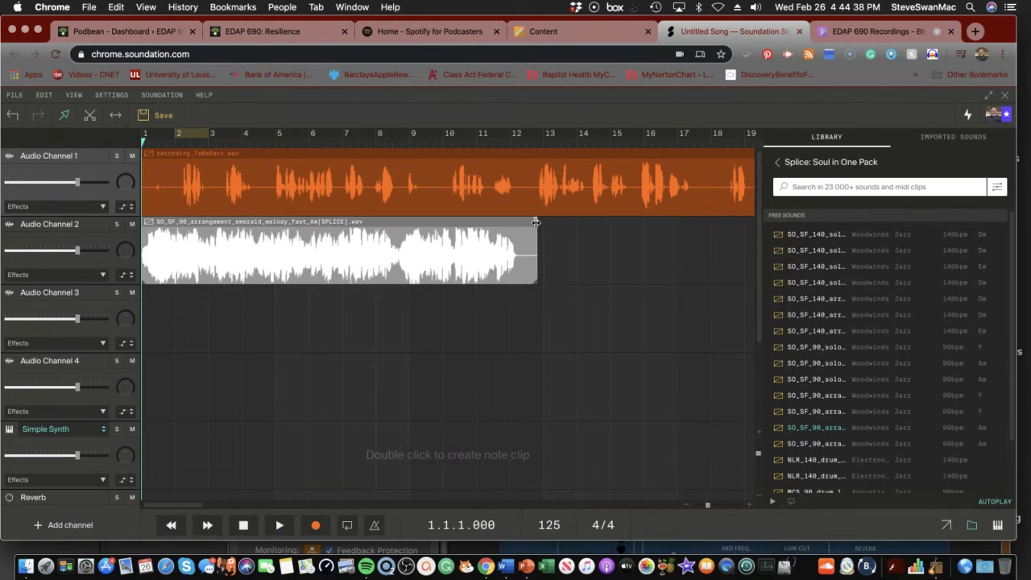
left_click(477, 232)
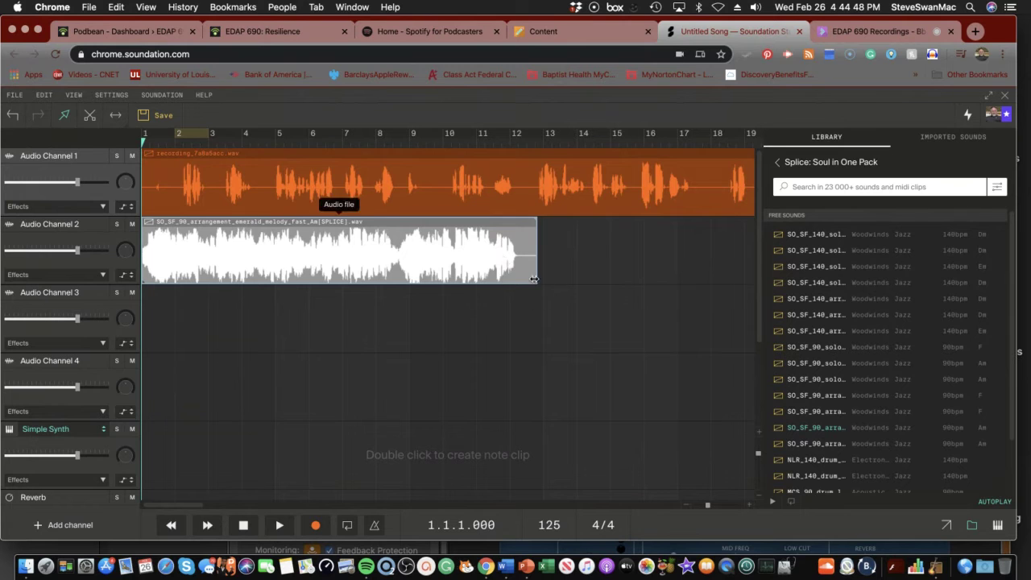
Trim the melody clip to about bars 1–3, start the narration near bar 2, and preview the timing
left_click_drag(536, 278, 221, 272)
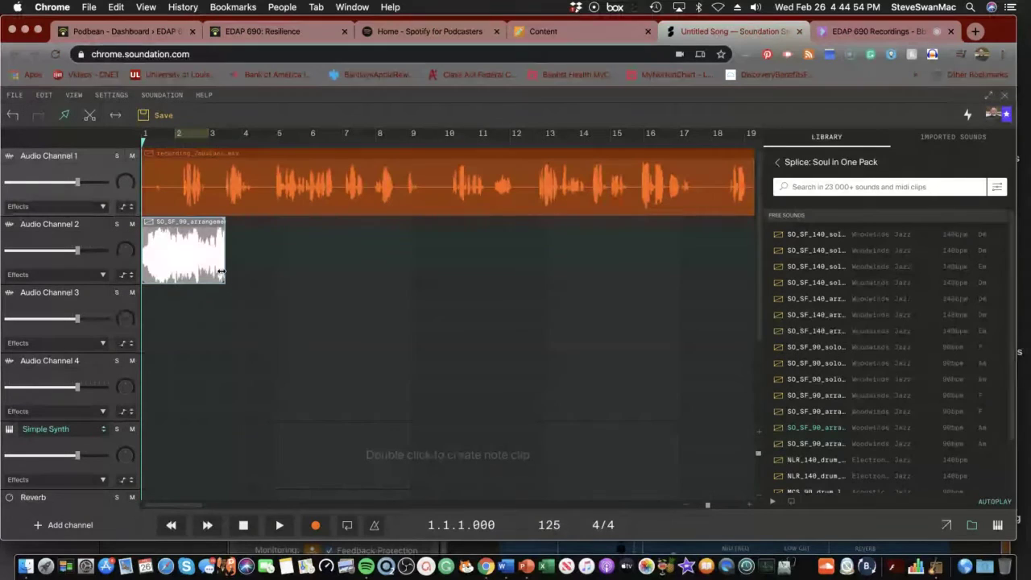
left_click_drag(280, 201, 330, 220)
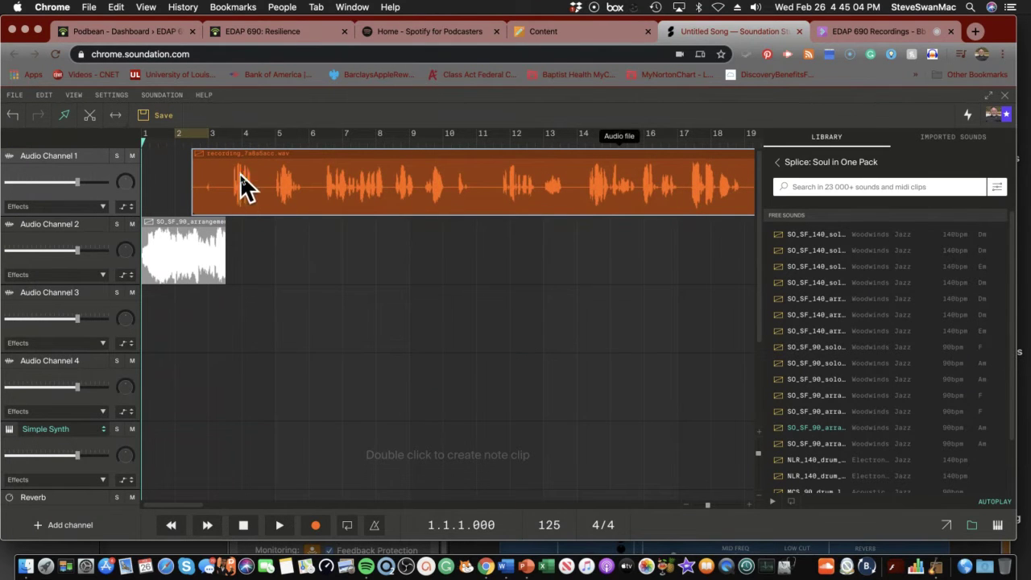
left_click(262, 218)
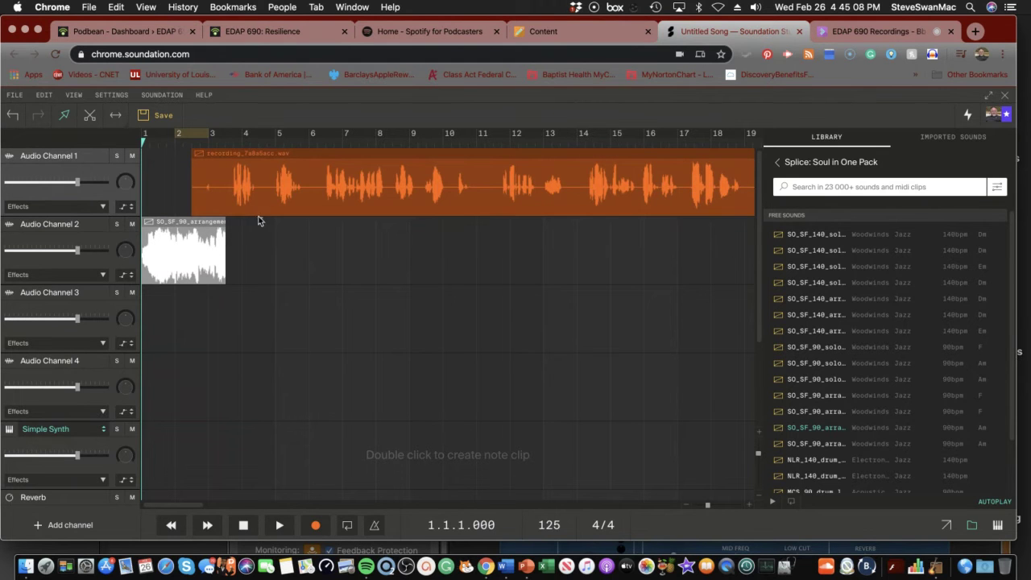
left_click_drag(259, 204, 255, 207)
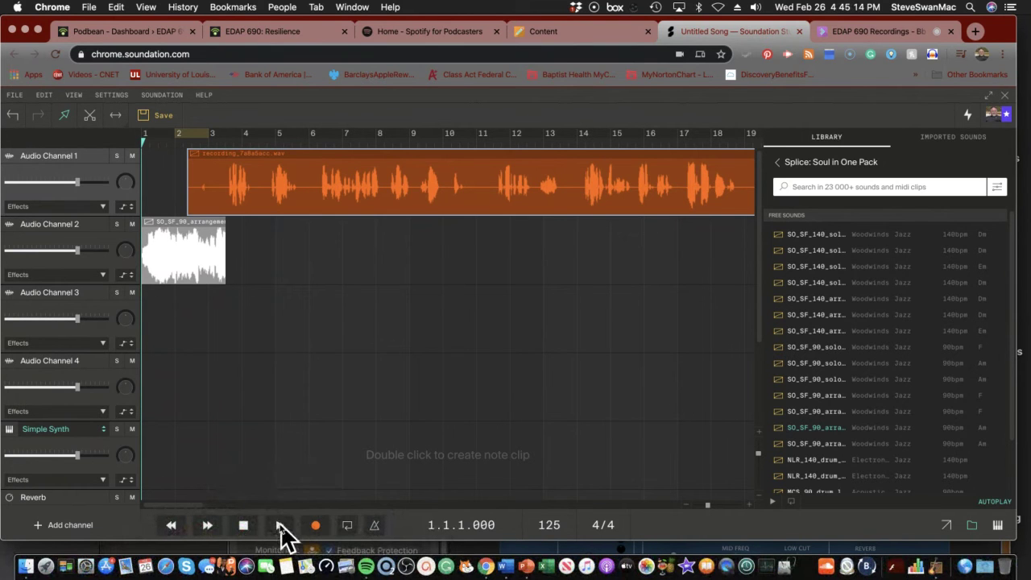
left_click(280, 525)
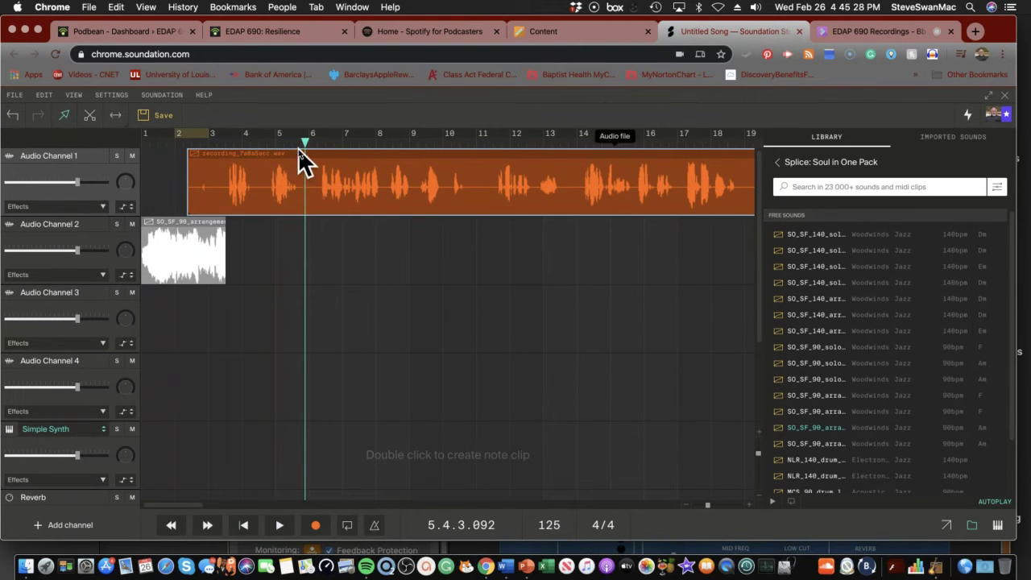
left_click_drag(302, 141, 134, 156)
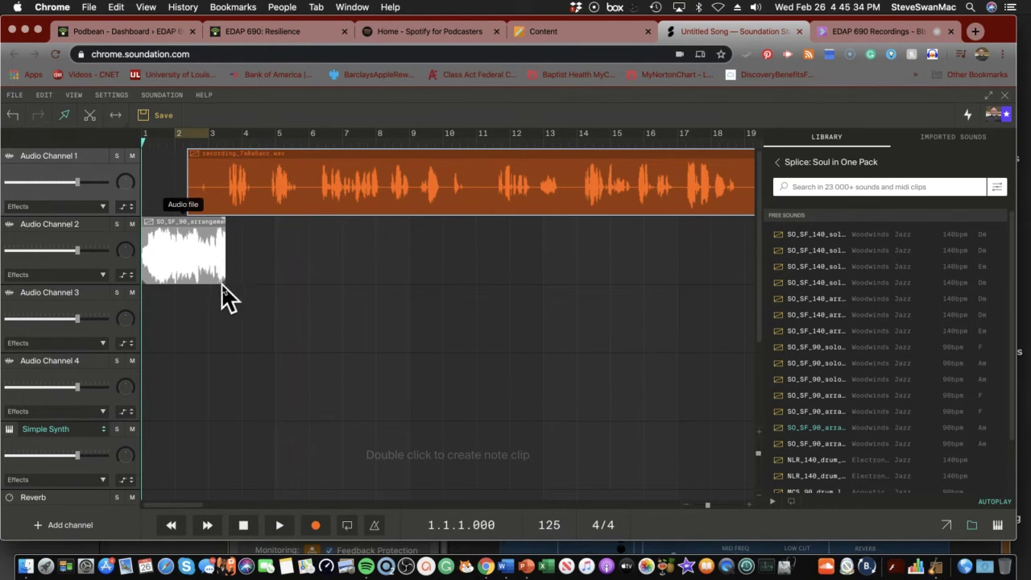
Extend the emerald melody clip on Audio Channel 2 out to about bar 7
left_click_drag(222, 282, 336, 296)
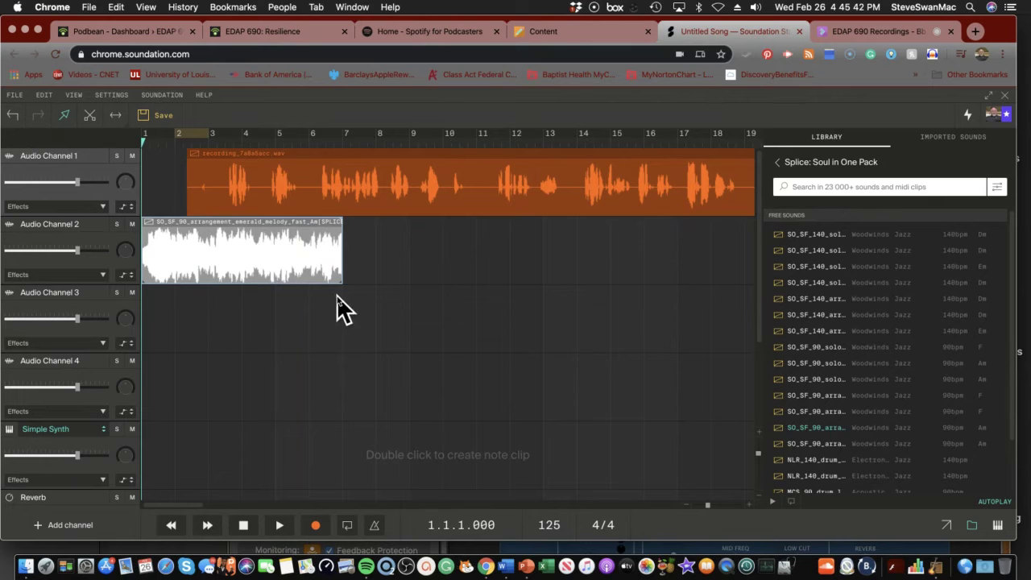
left_click(128, 276)
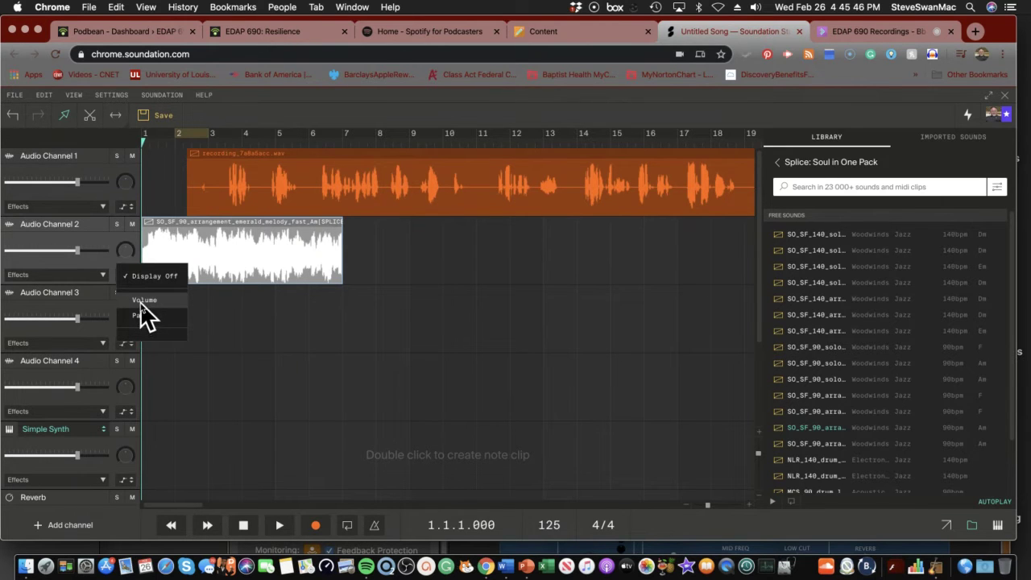
Show Audio Channel 2's volume automation and pull a point near bar 3 down low
left_click(145, 300)
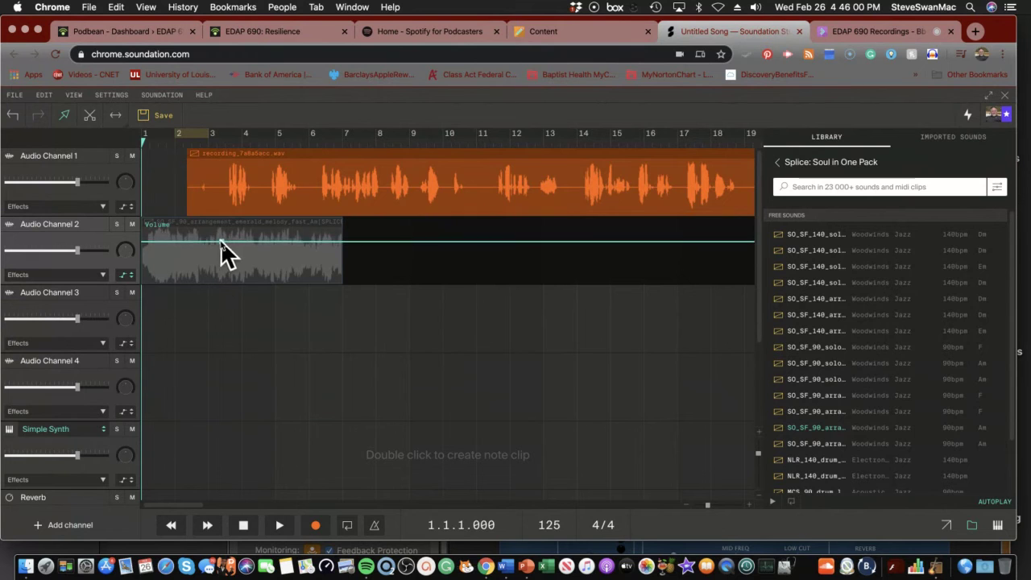
left_click_drag(223, 237, 231, 271)
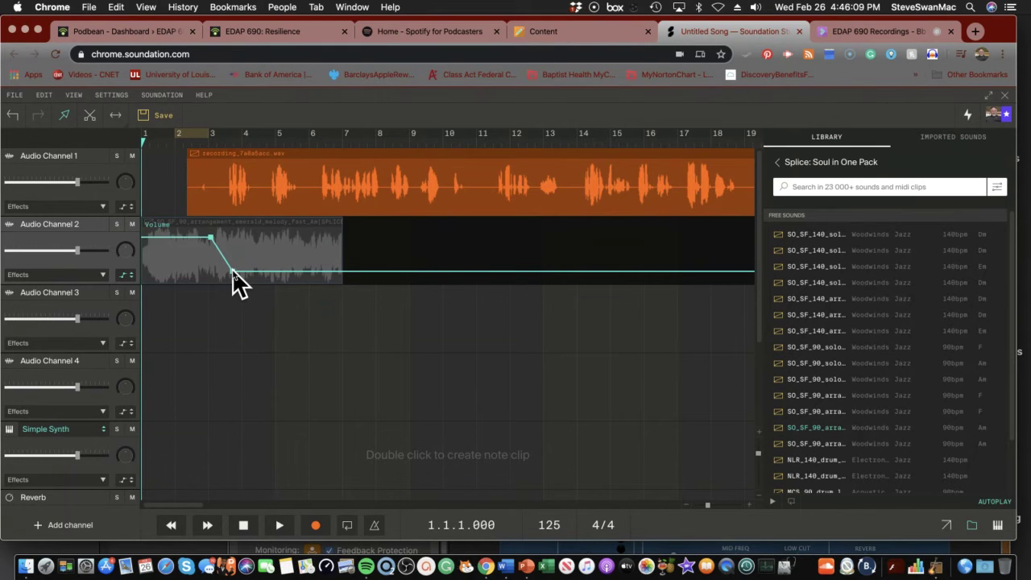
left_click_drag(232, 270, 232, 269)
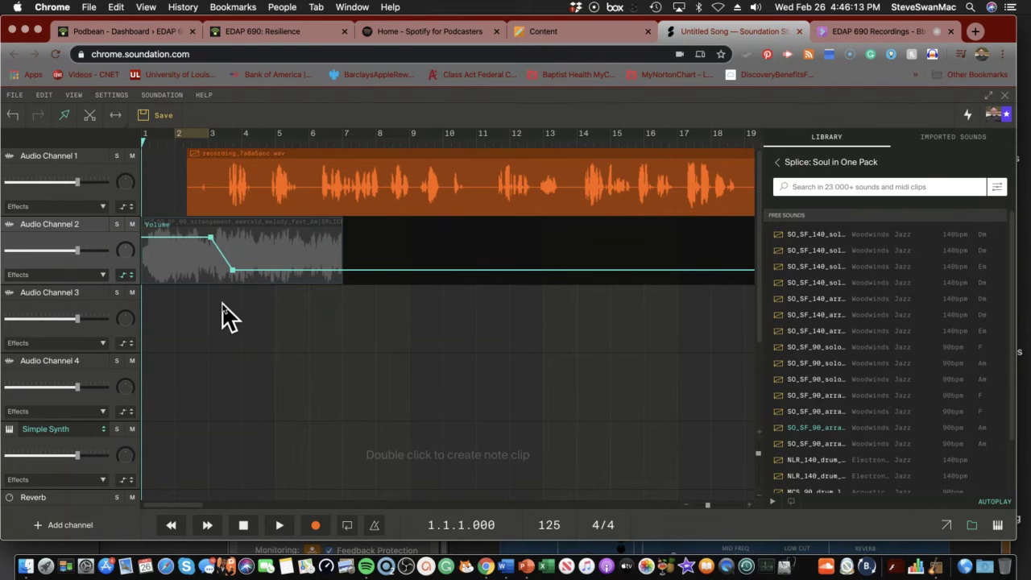
Preview the fade, then add a low volume point at the melody clip's end near bar 7
left_click(279, 528)
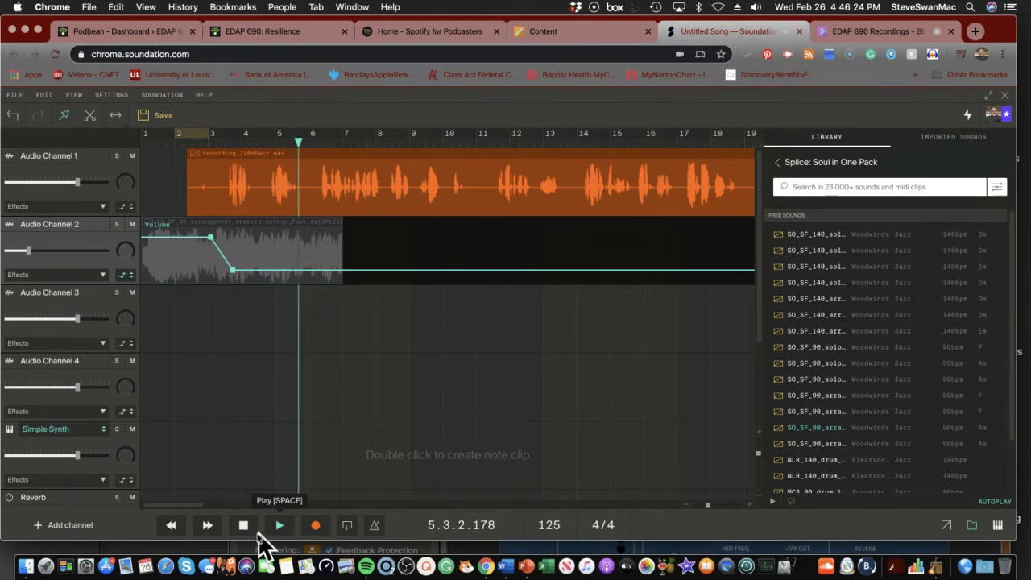
left_click(244, 527)
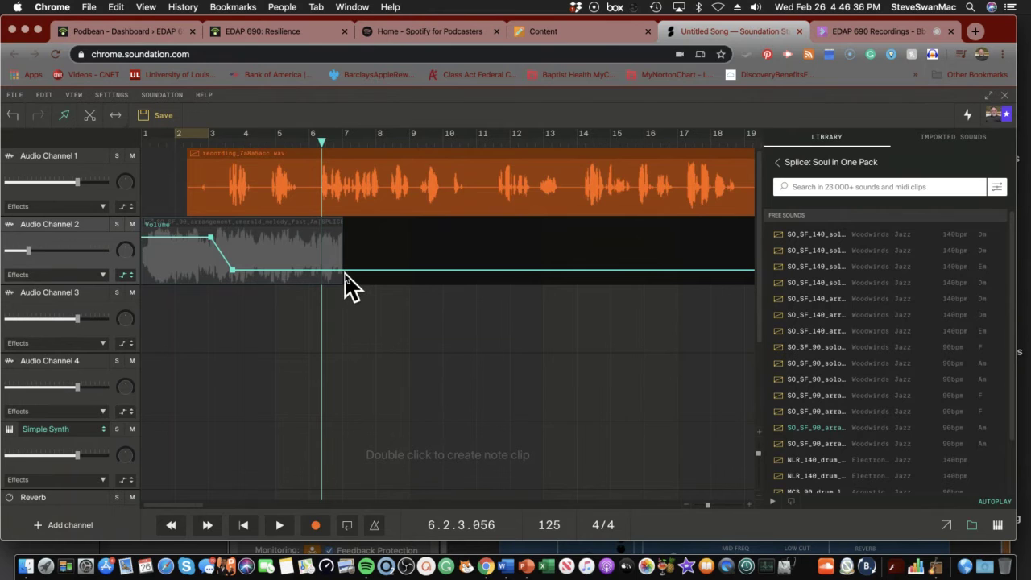
left_click_drag(341, 268, 345, 282)
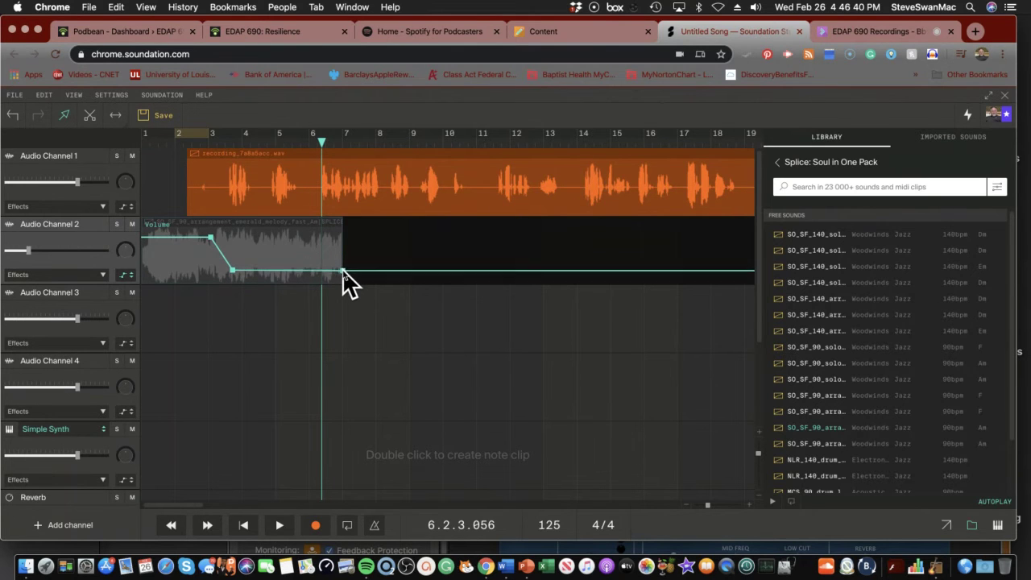
Hide Audio Channel 2's volume automation and stretch the music clip to about bar 12
left_click(124, 275)
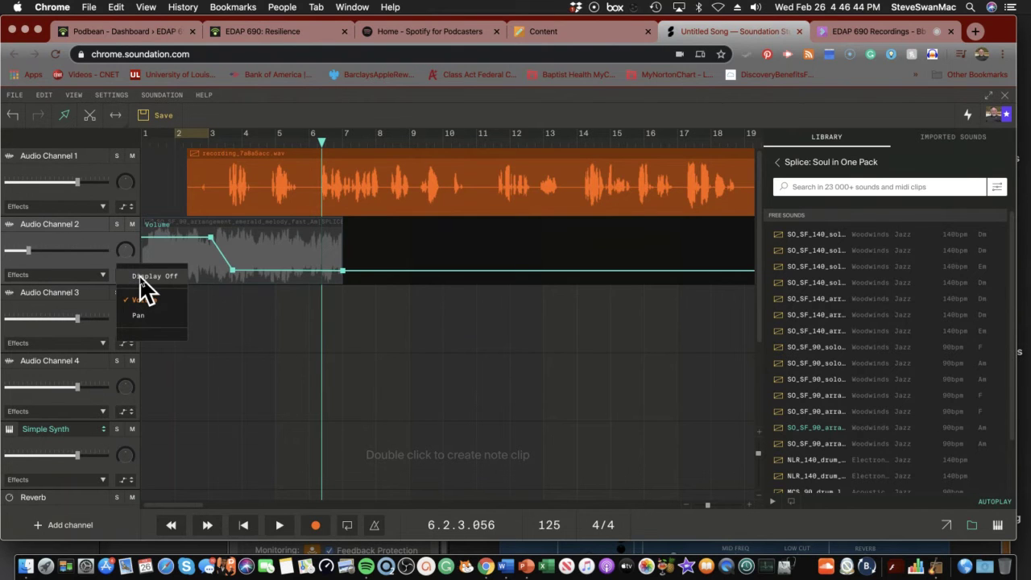
left_click(141, 278)
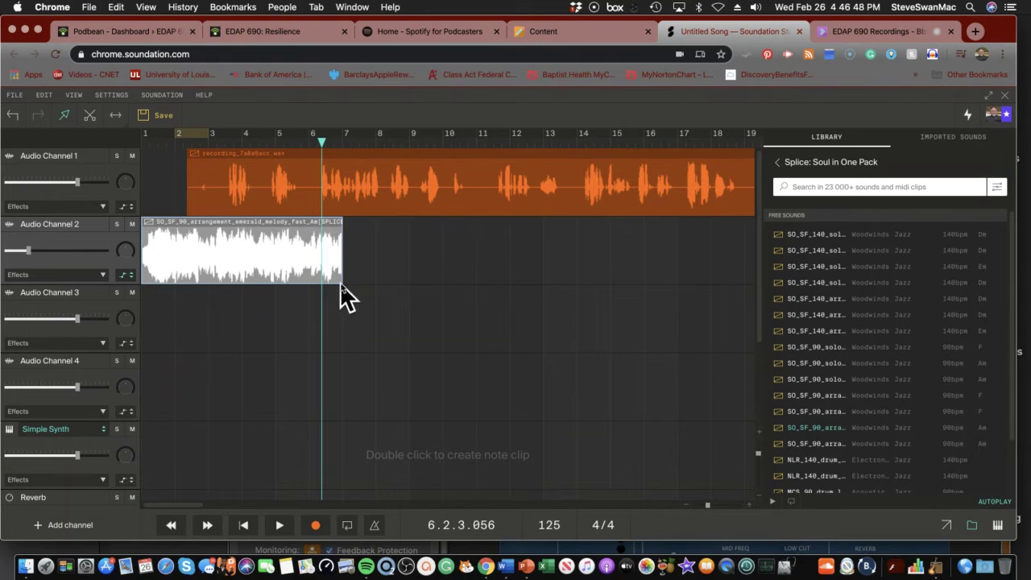
left_click_drag(341, 283, 538, 286)
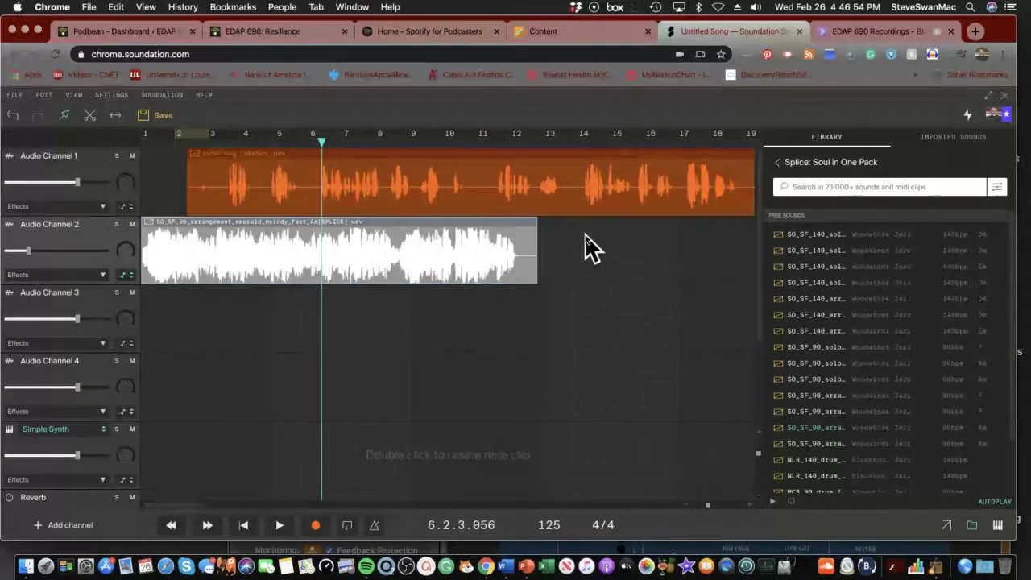
Add a lowered volume point on the extended music section, then hide the automation line again
left_click(132, 276)
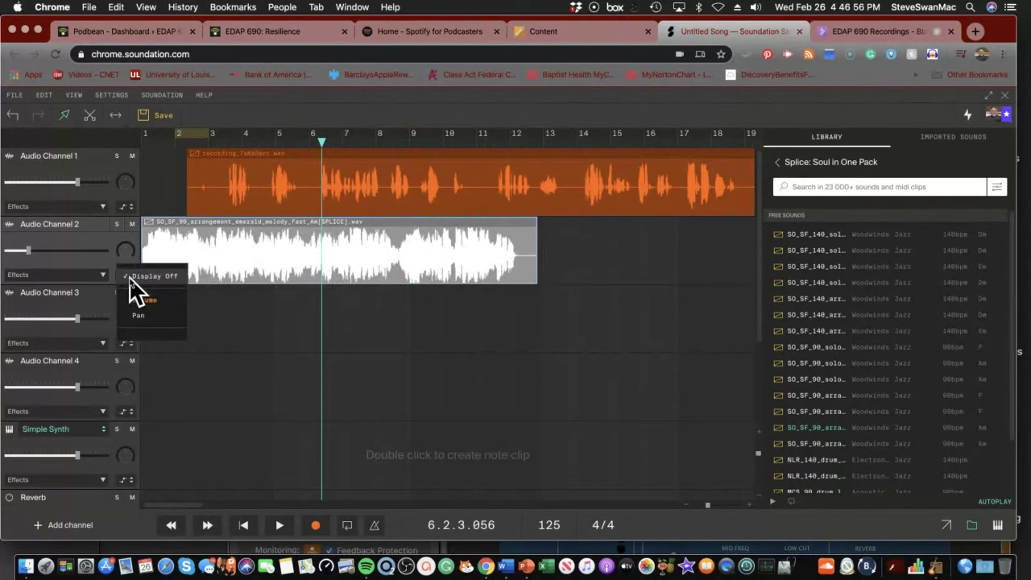
left_click(142, 301)
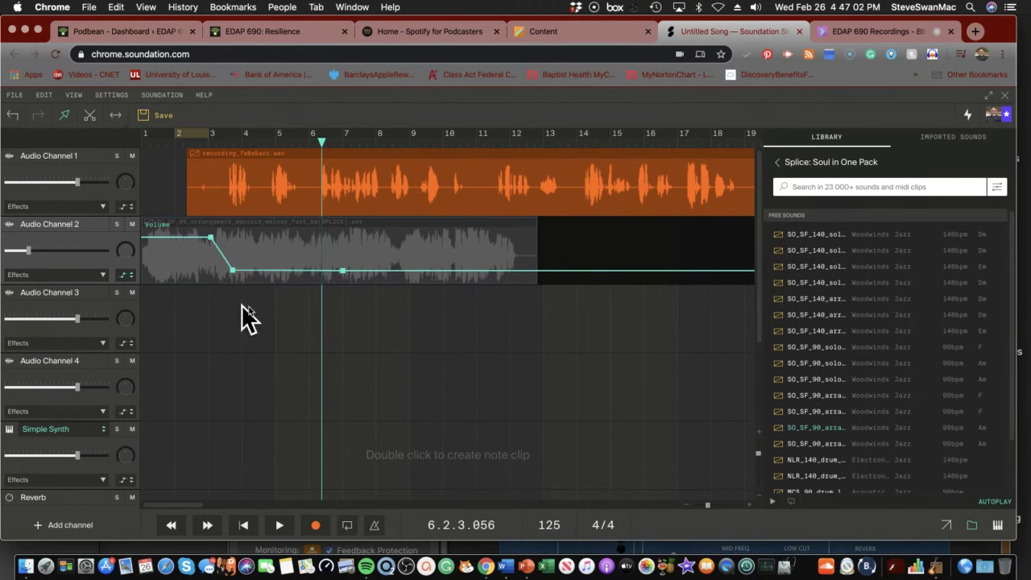
left_click(402, 258)
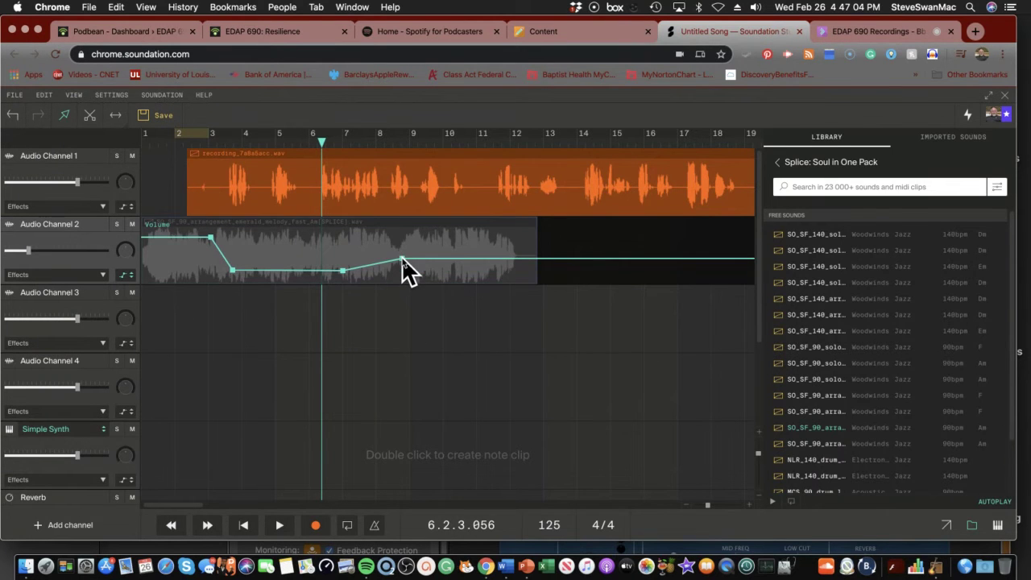
left_click_drag(402, 258, 402, 268)
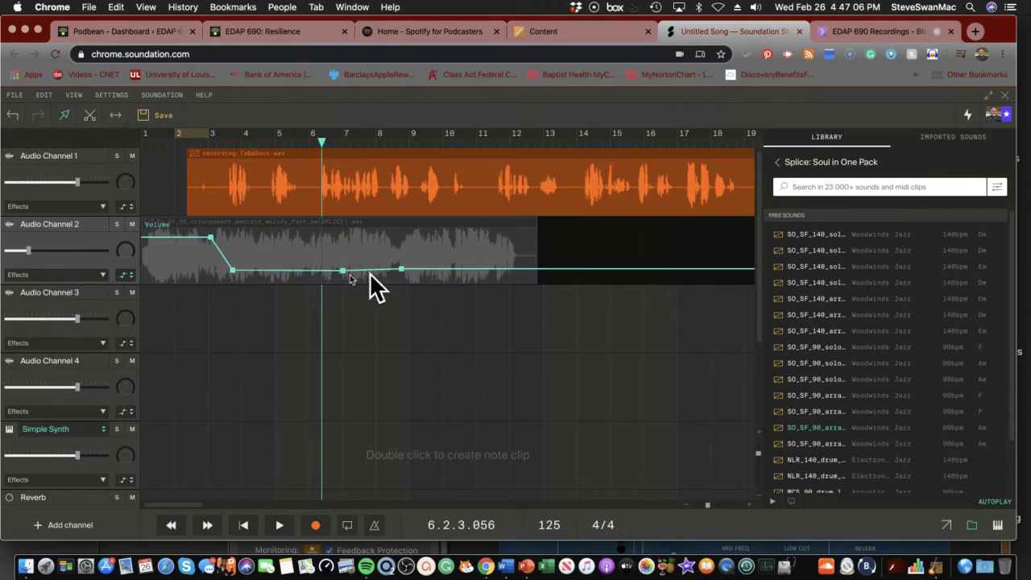
left_click(125, 276)
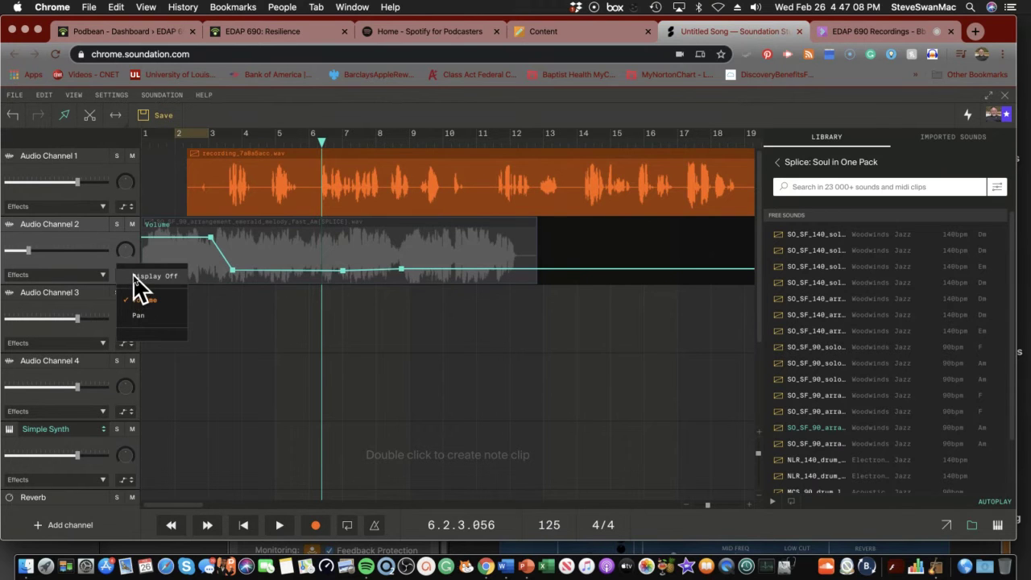
left_click(149, 276)
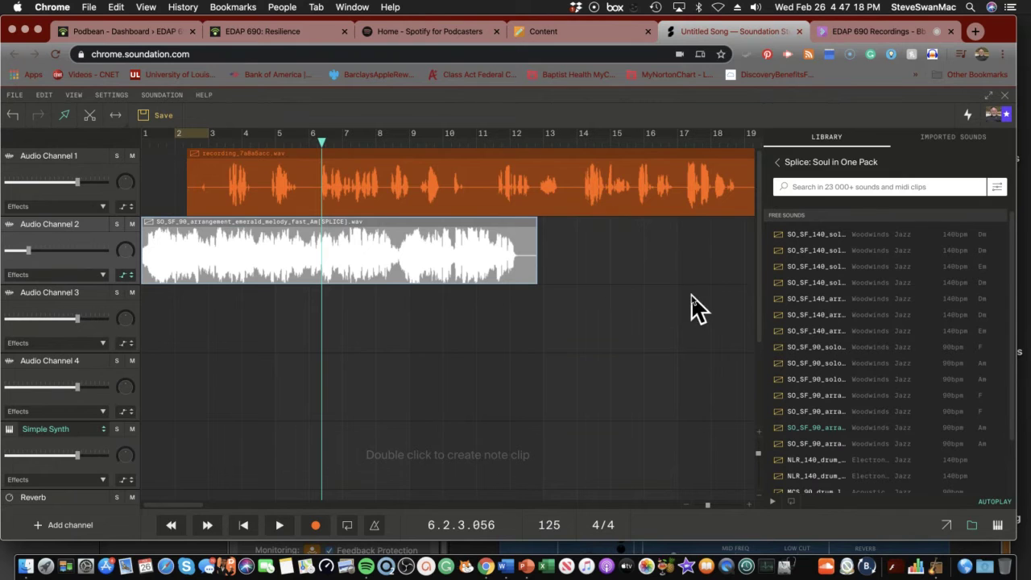
Drop SO_SF_90_solo_ash_Am onto Audio Channel 2 near bar 14 at its original tempo, nudged slightly later
left_click(779, 385)
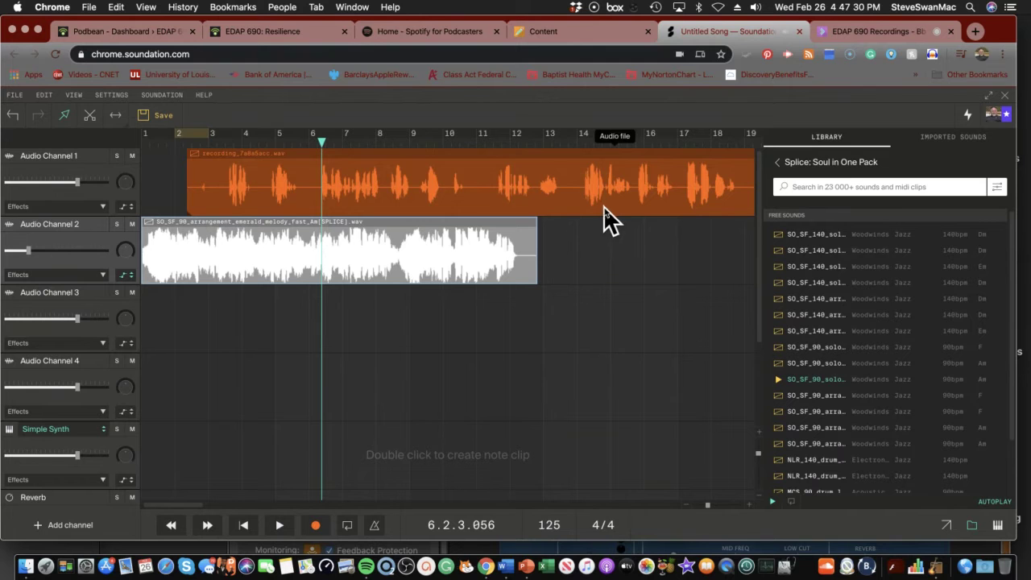
left_click_drag(790, 385, 522, 274)
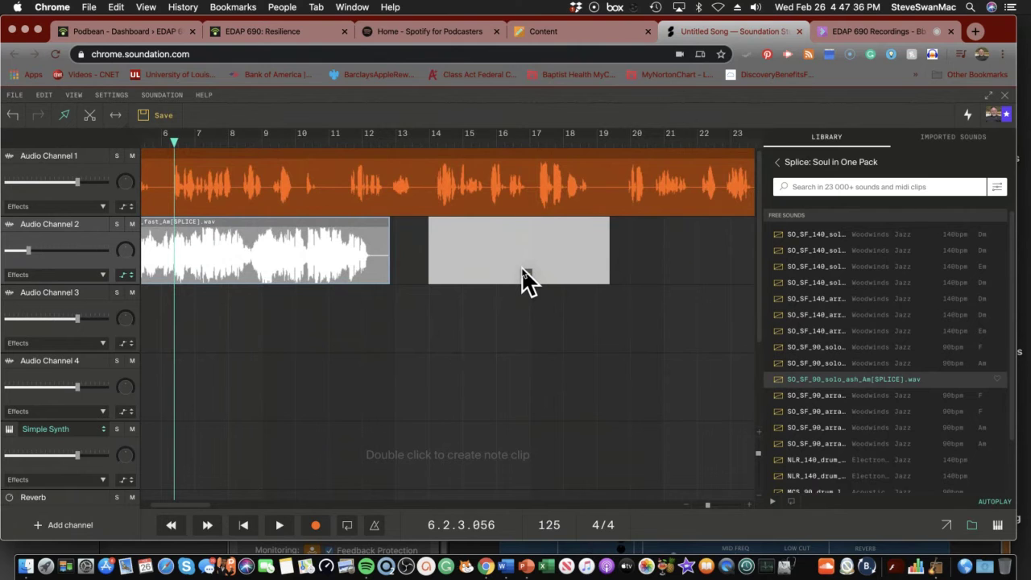
left_click_drag(522, 274, 510, 288)
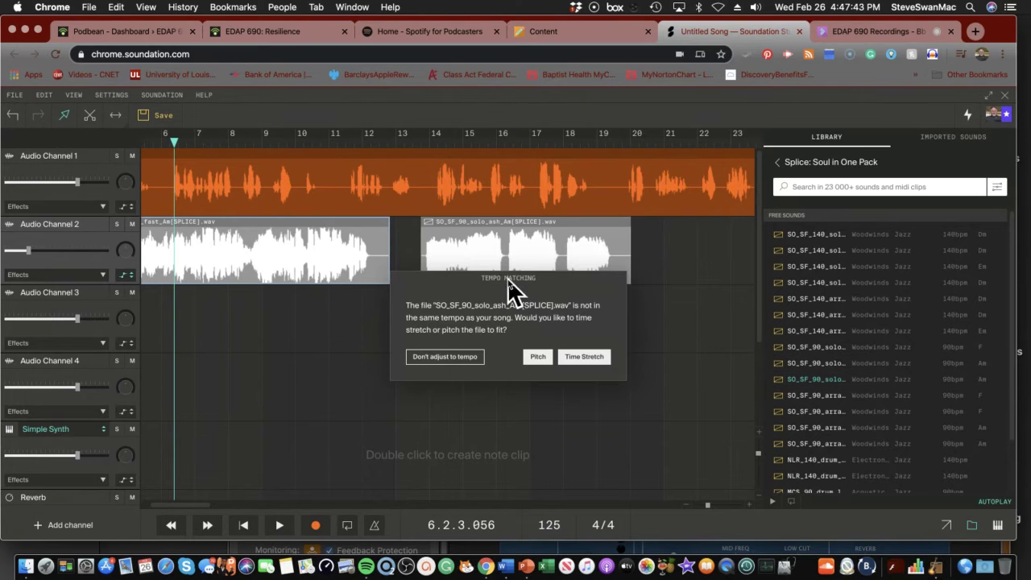
left_click(442, 356)
left_click_drag(439, 259, 454, 258)
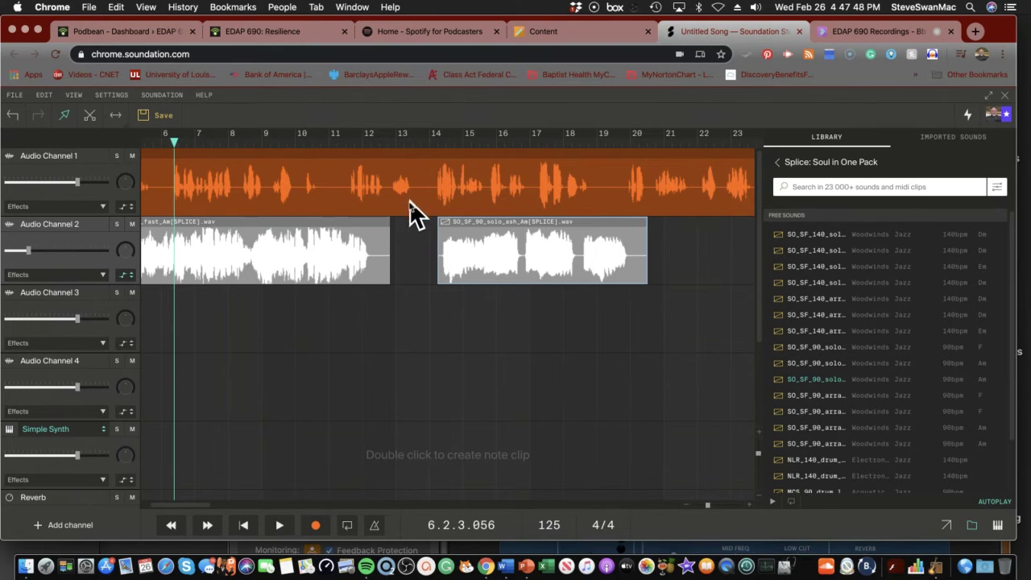
Rewind to the start, select the narration clip, and step the playhead forward to bar 12
left_click(244, 524)
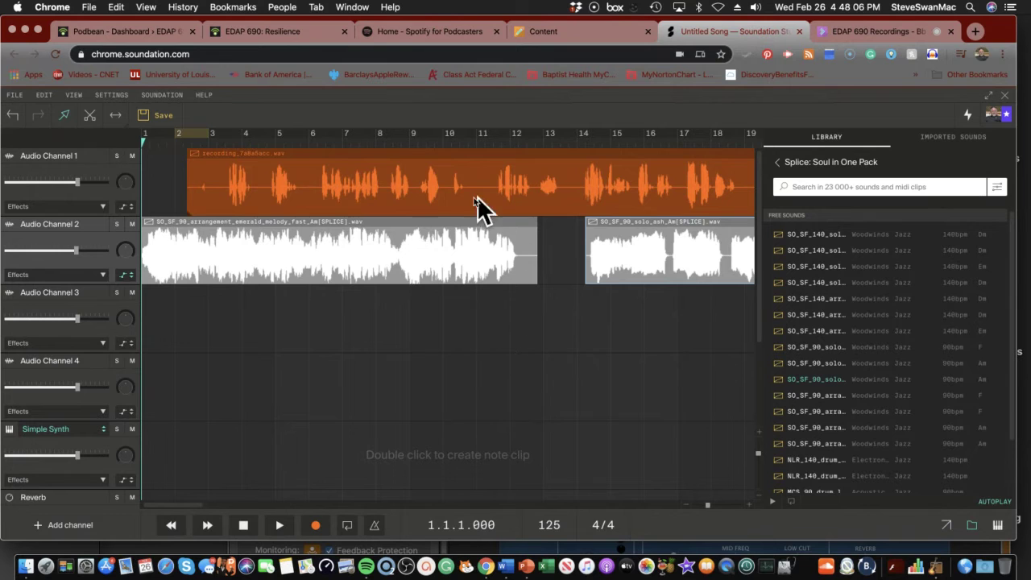
left_click(426, 201)
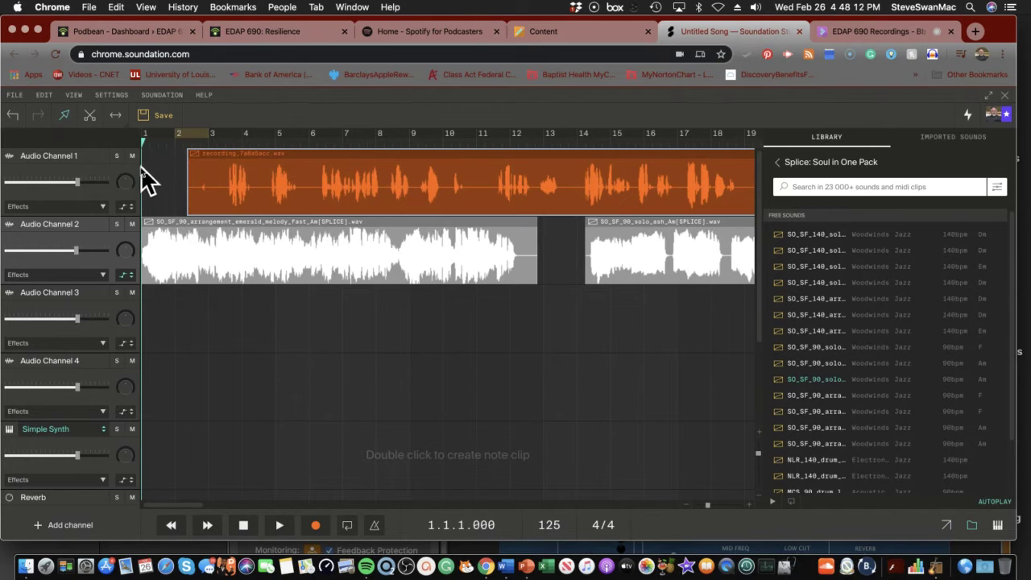
left_click(207, 525)
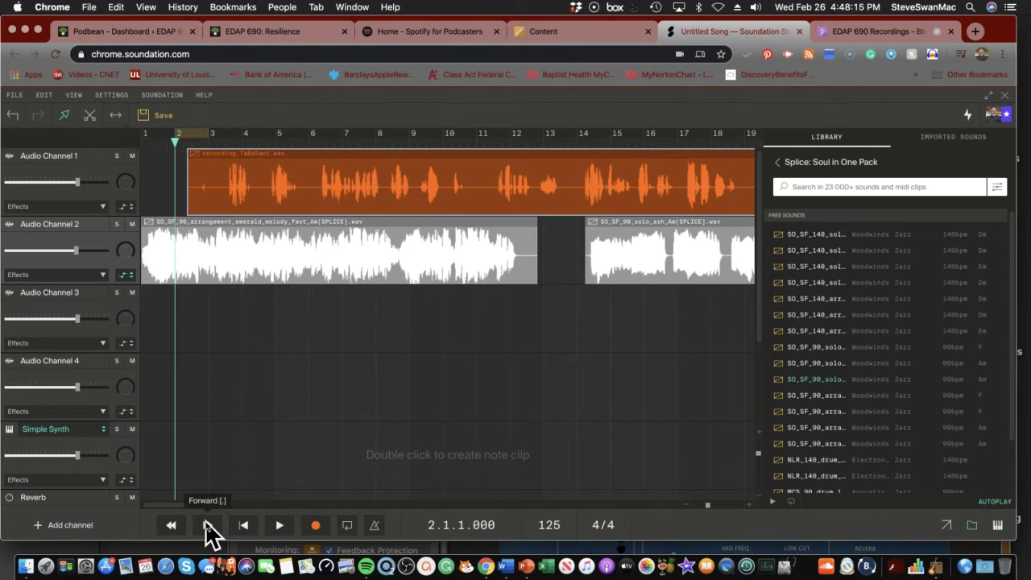
left_click(207, 524)
left_click(207, 525)
left_click(207, 524)
left_click(207, 525)
left_click(207, 524)
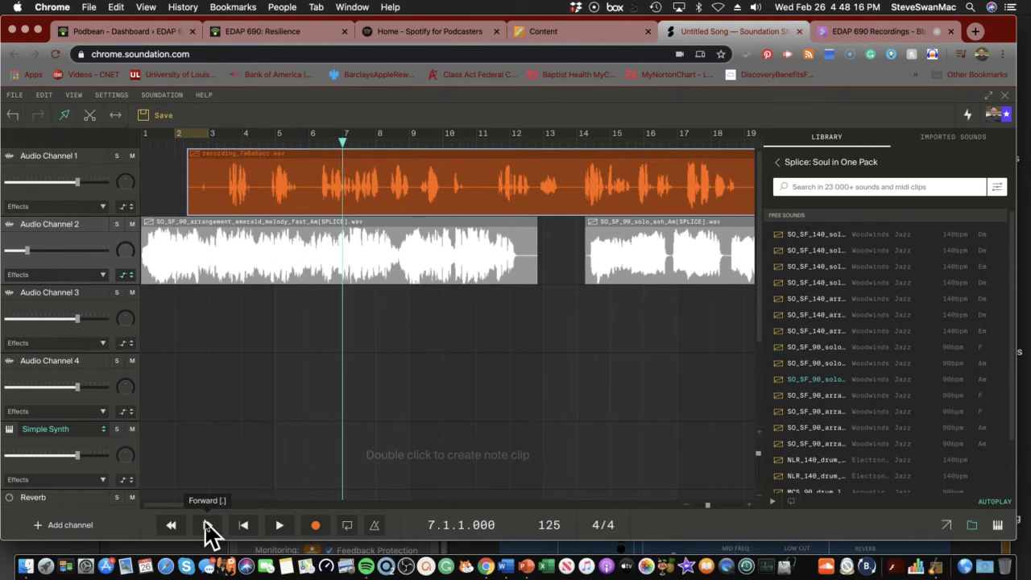
left_click(207, 524)
left_click(207, 525)
left_click(207, 525)
left_click(207, 525)
left_click(207, 525)
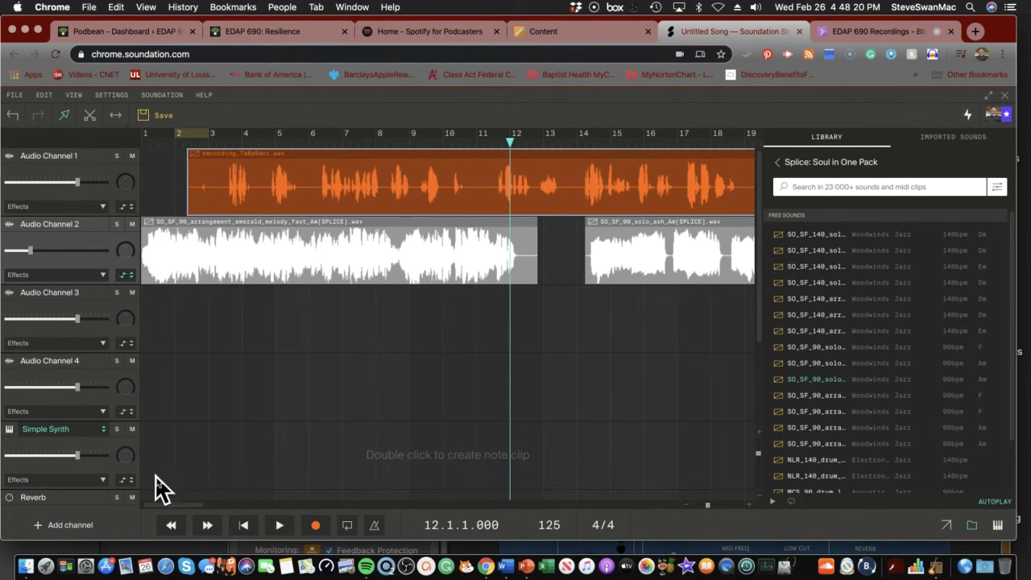
Play the mix from bar 11 and stop once the narration ends
left_click(170, 524)
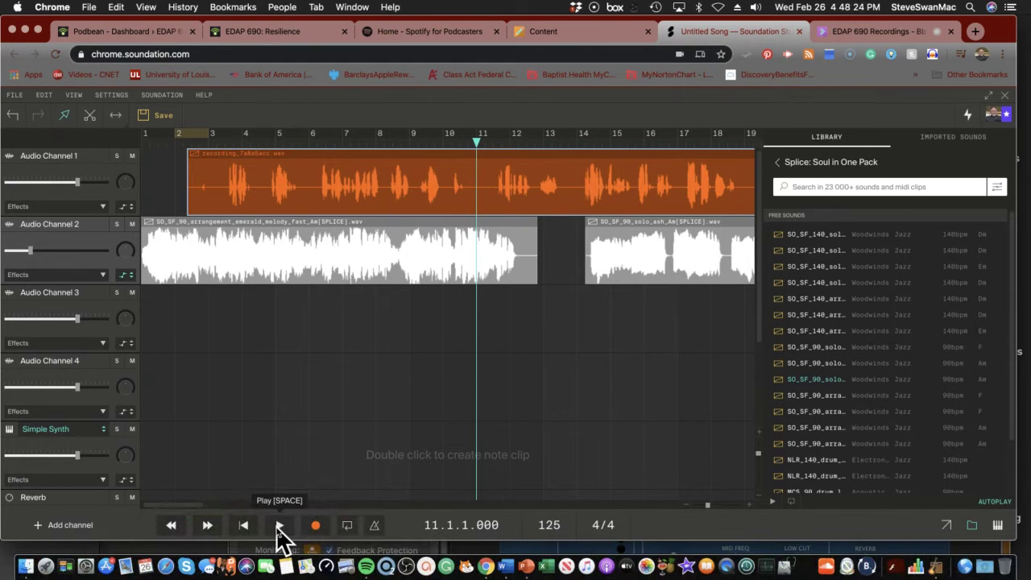
left_click(279, 530)
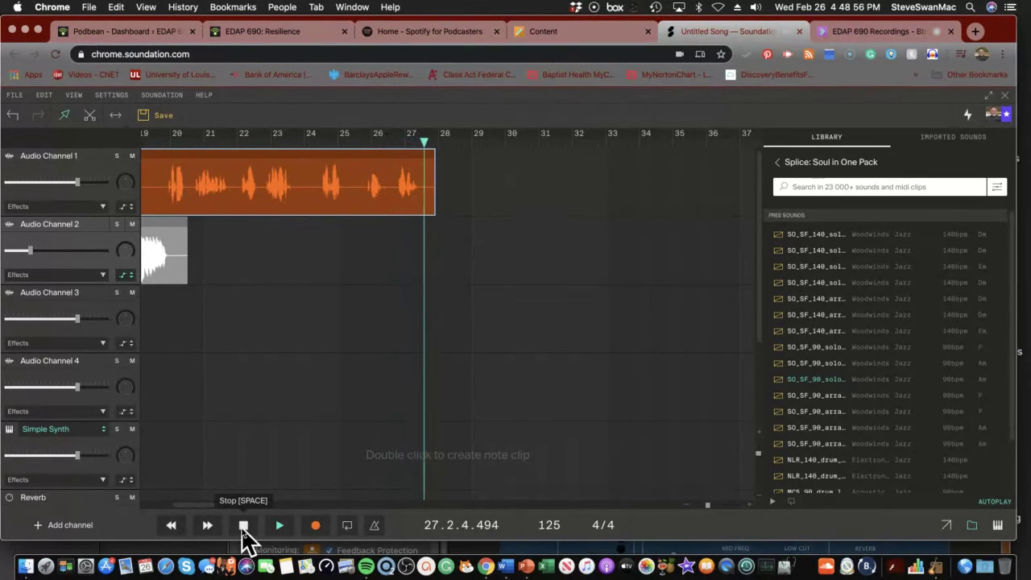
left_click(241, 526)
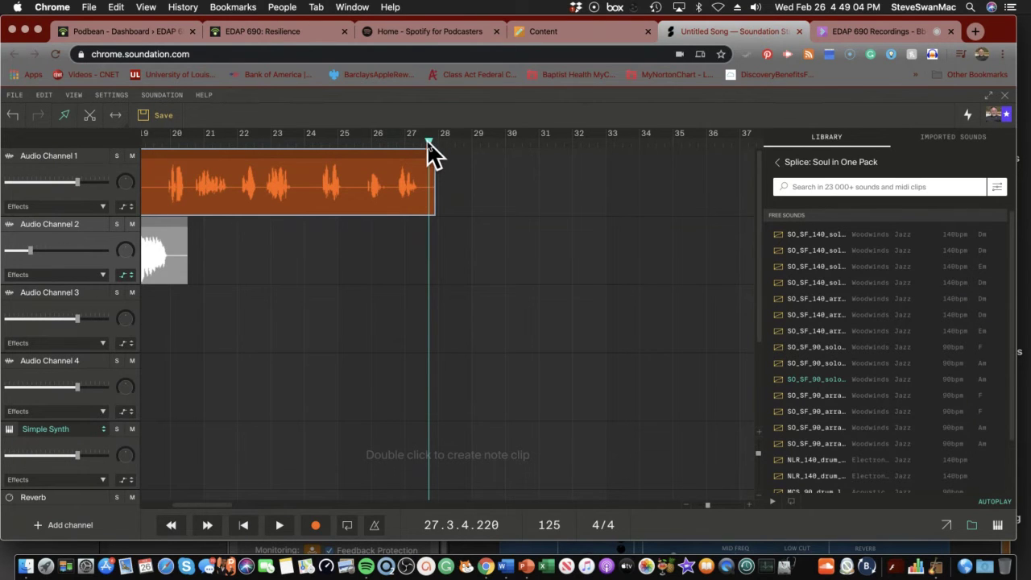
left_click(242, 525)
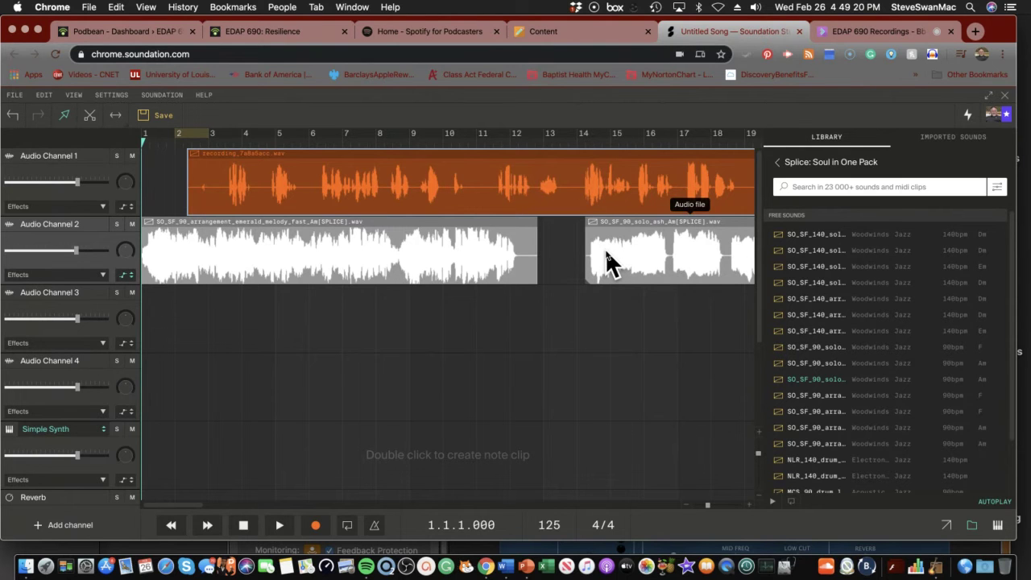
left_click_drag(609, 261, 621, 254)
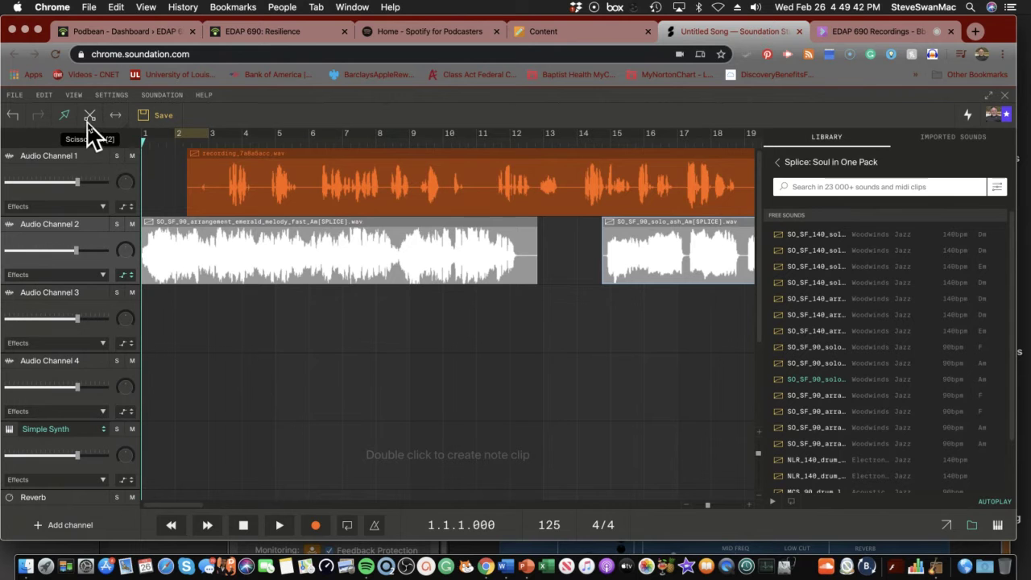
Open Module 5: Creating an Audio Story in Blackboard and follow its soundjay.com sound effects link
left_click(553, 36)
scroll(257, 196, "up", 4)
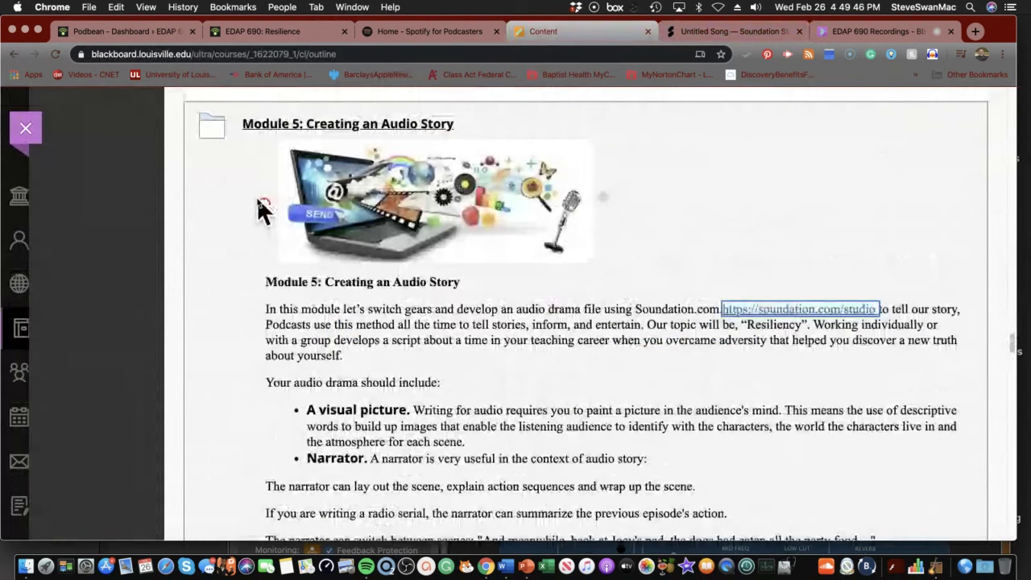
left_click(321, 129)
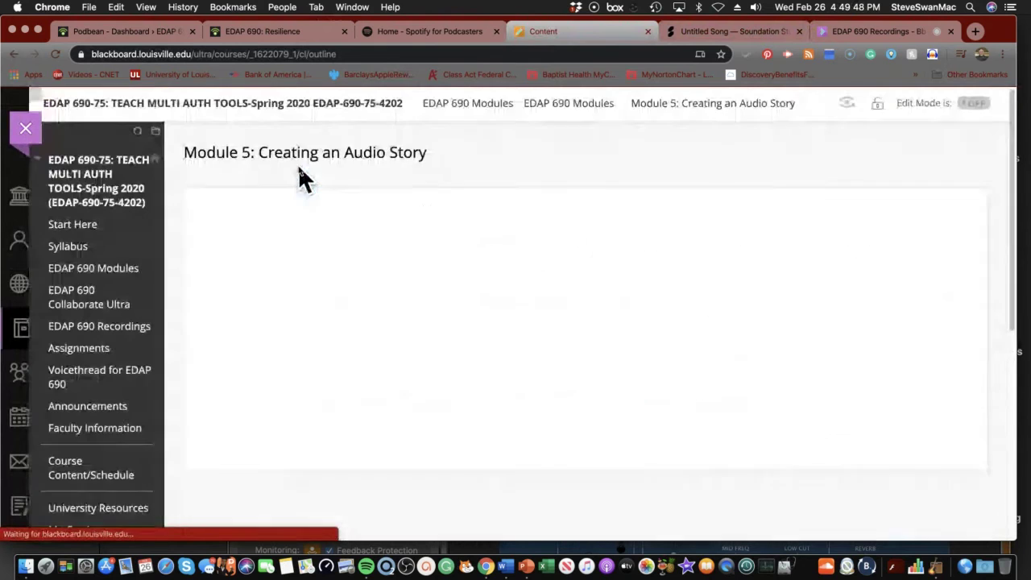
scroll(272, 314, "down", 10)
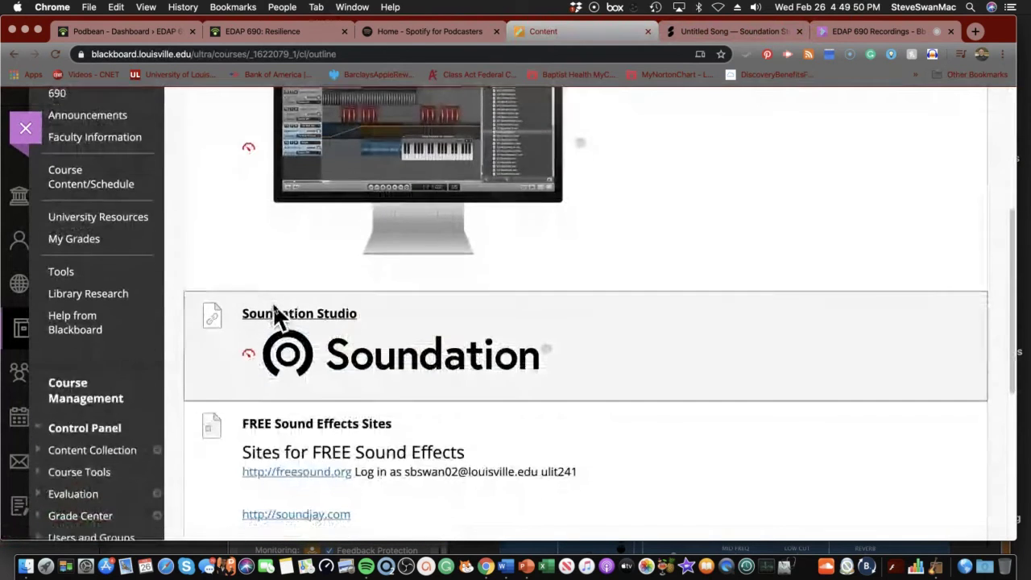
scroll(272, 302, "down", 5)
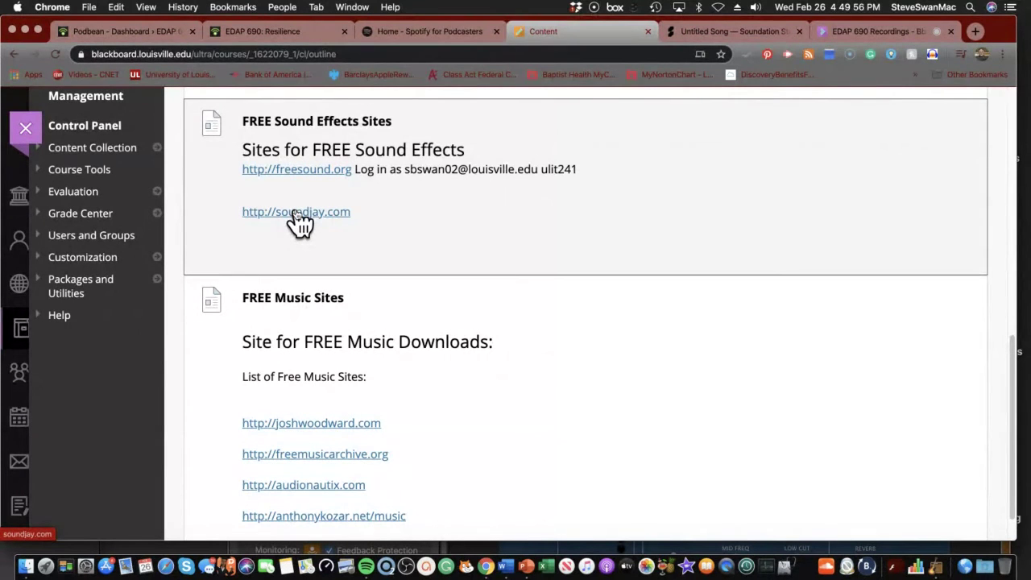
left_click(296, 215)
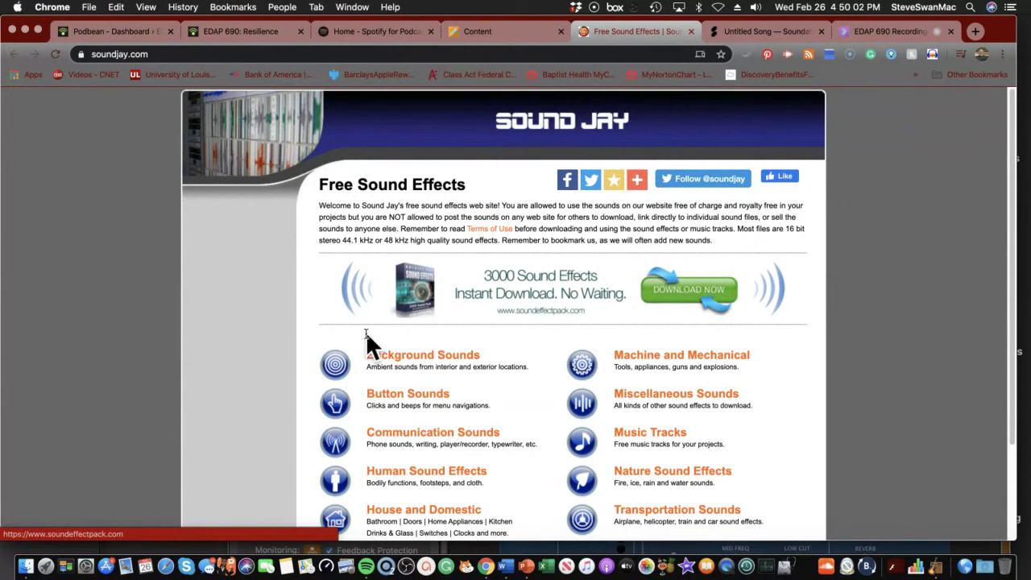
Browse Sound Jay's Background Sounds and preview the Kids Playing sound
scroll(376, 344, "down", 2)
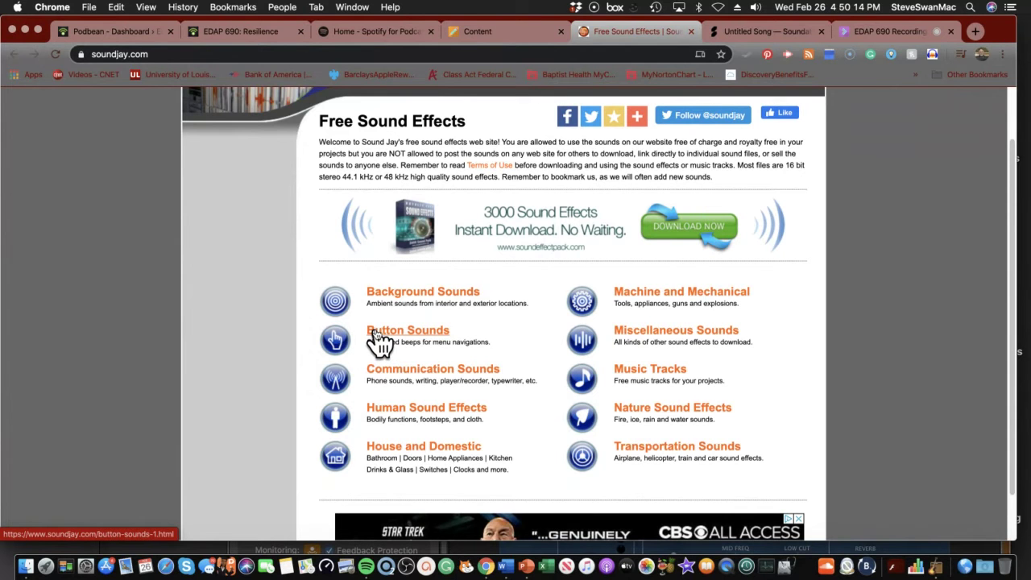
left_click(413, 295)
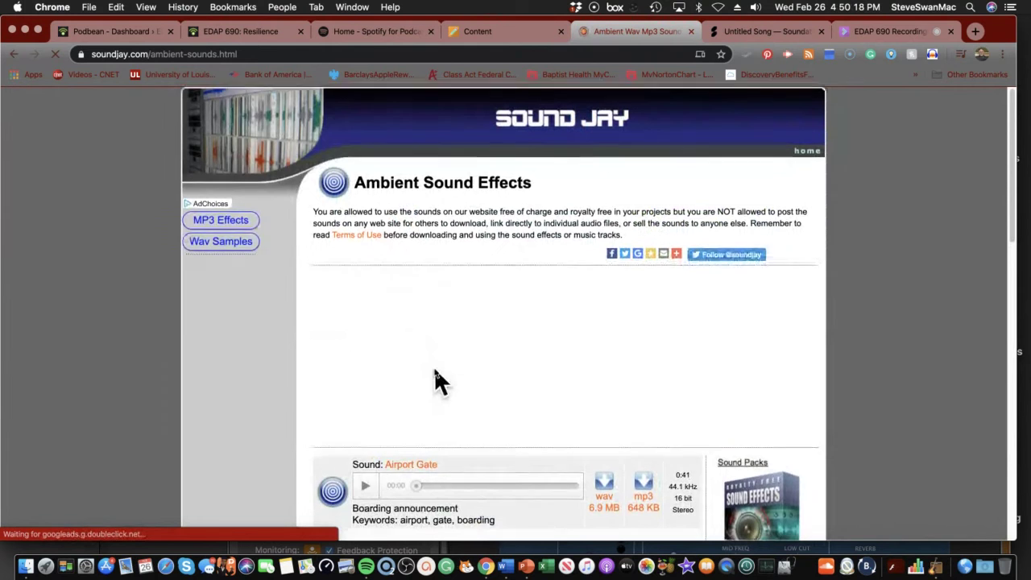
scroll(435, 368, "down", 8)
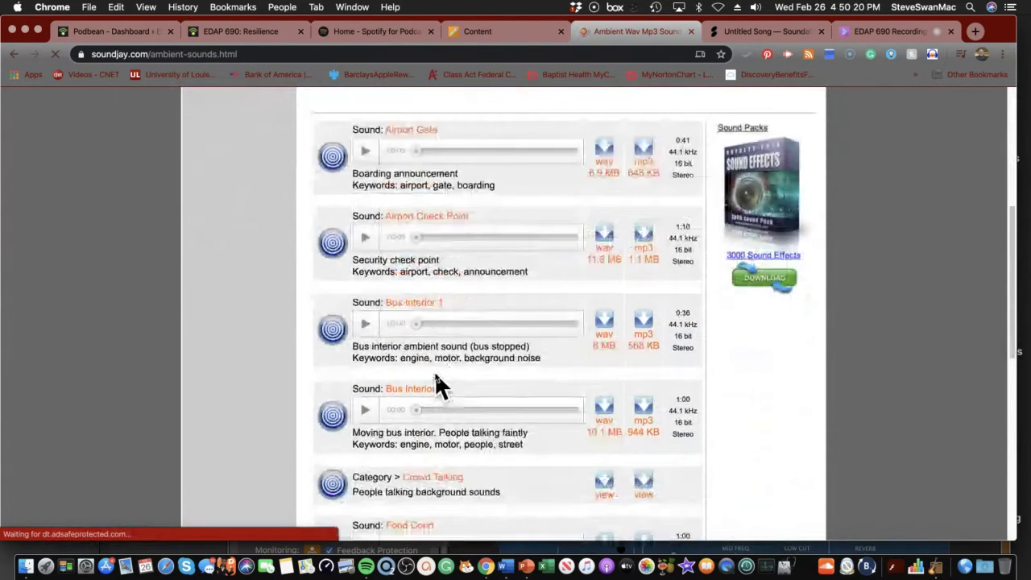
scroll(463, 386, "down", 6)
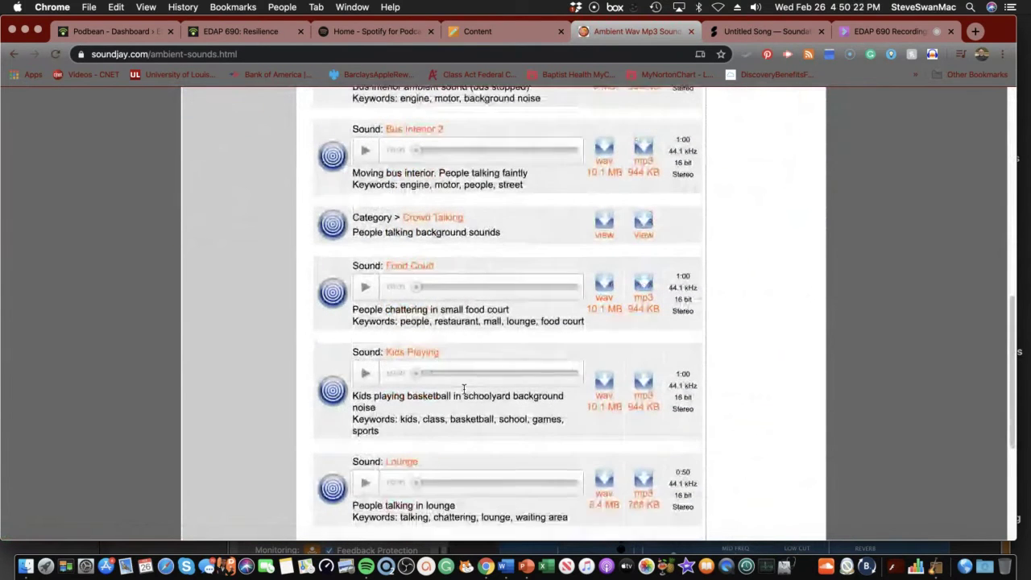
scroll(461, 394, "down", 2)
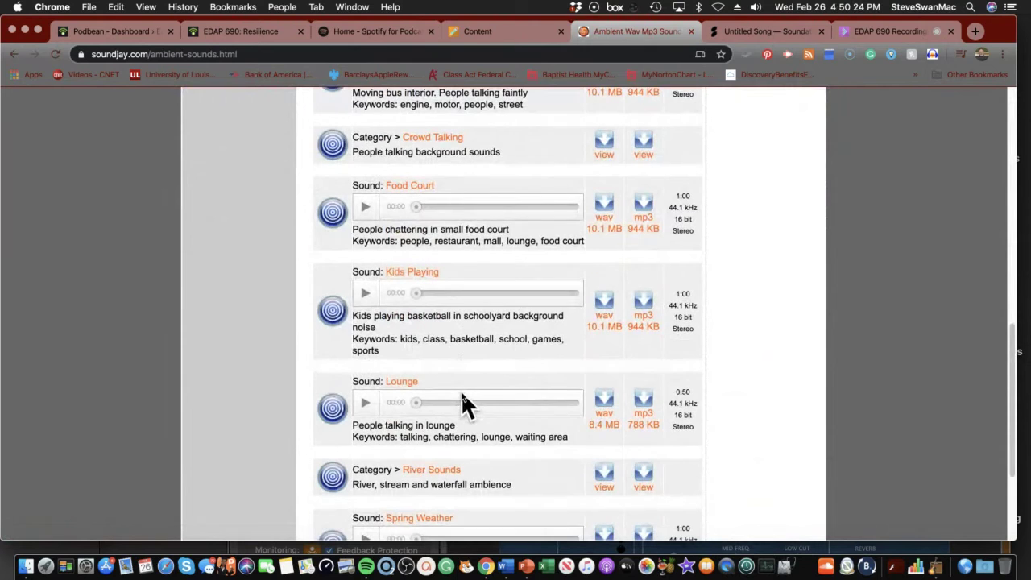
left_click(364, 294)
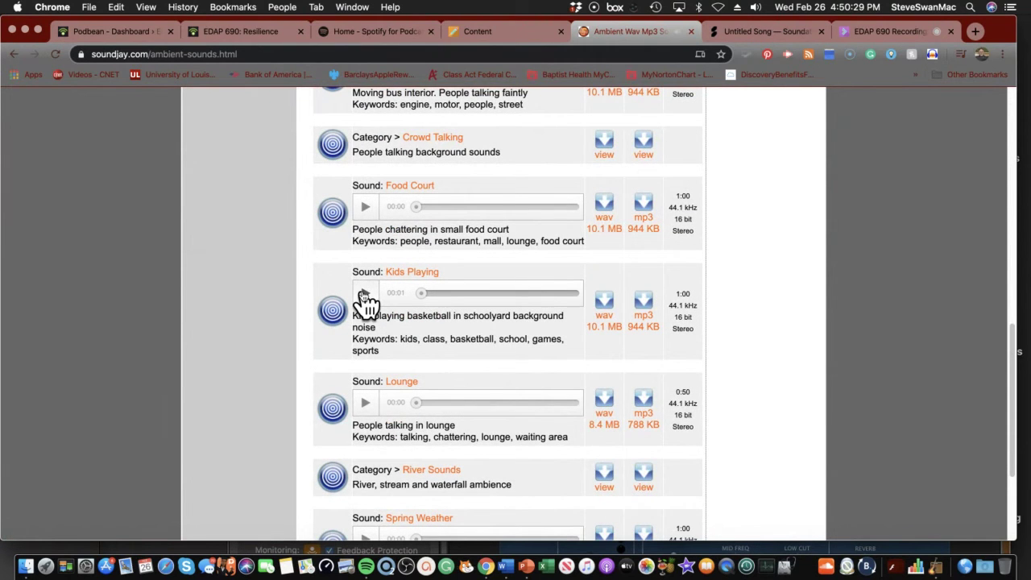
left_click(364, 295)
scroll(403, 368, "down", 3)
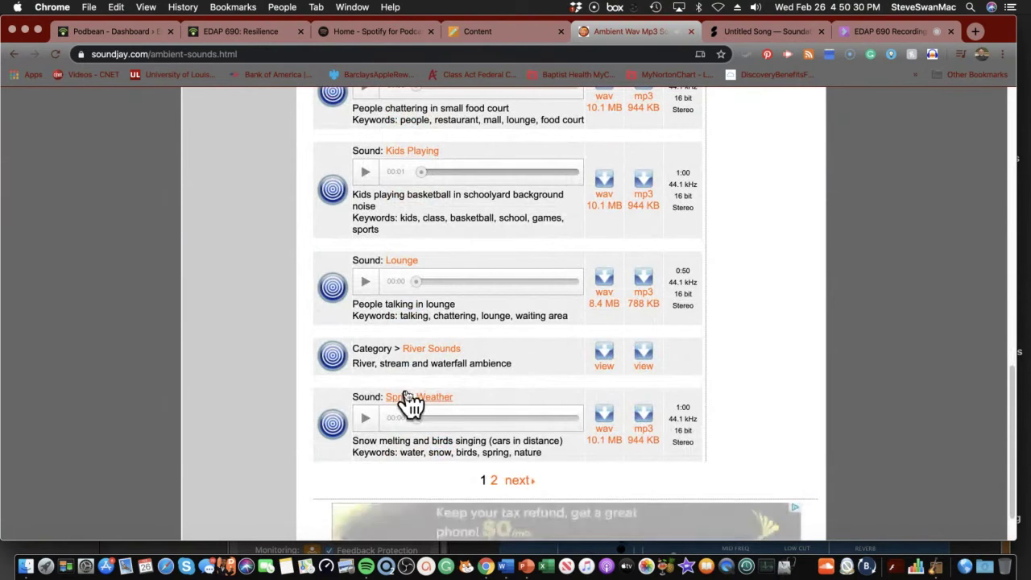
Look through the next page of ambient sounds, then return to the first page
left_click(519, 481)
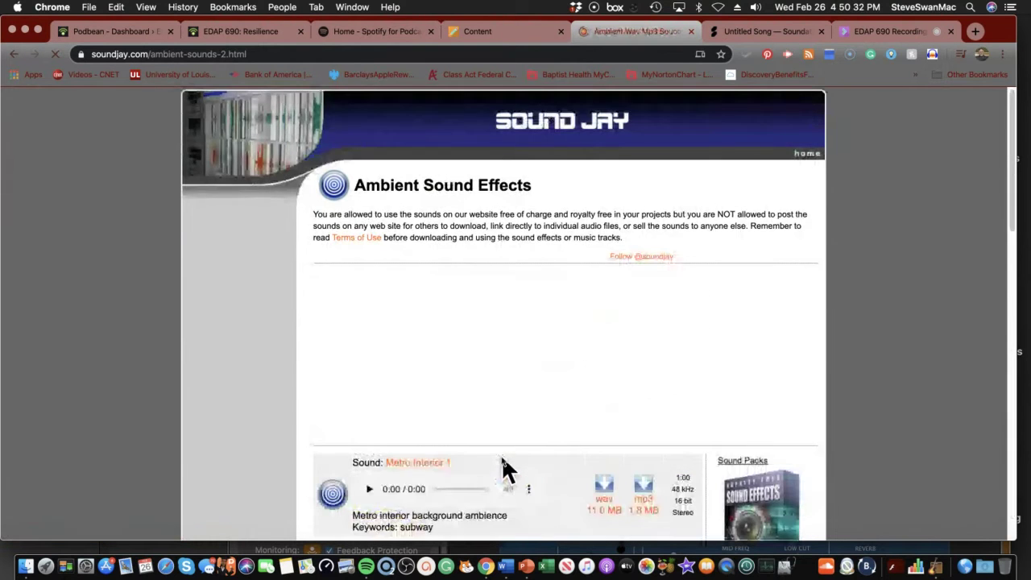
scroll(499, 452, "down", 3)
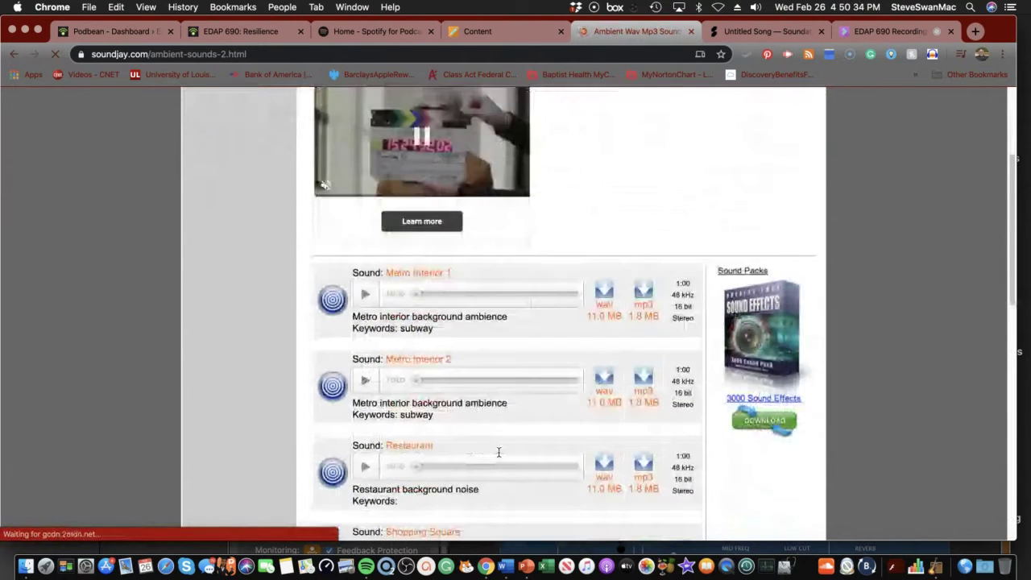
scroll(499, 452, "down", 4)
scroll(499, 452, "down", 1)
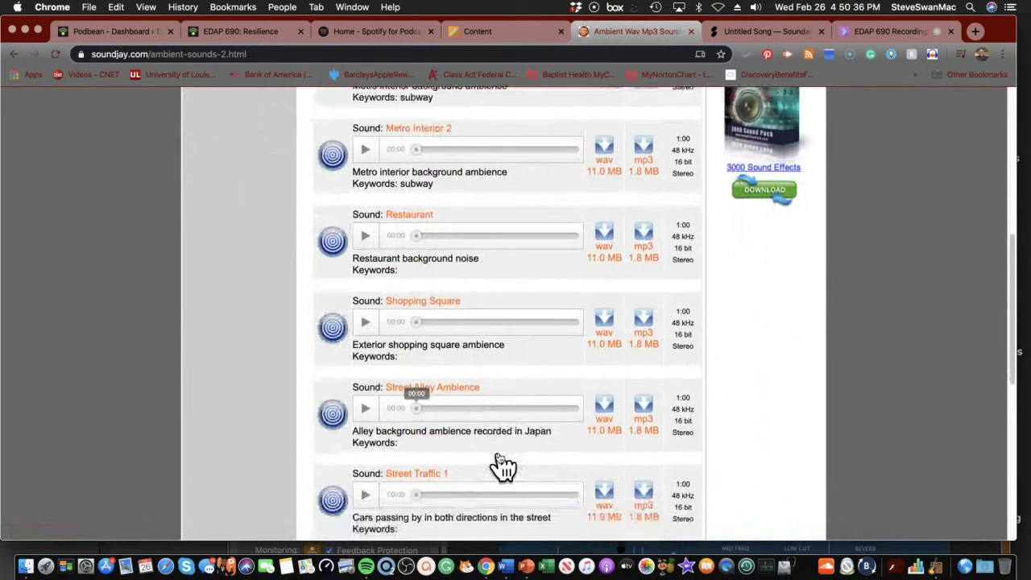
scroll(499, 457, "down", 3)
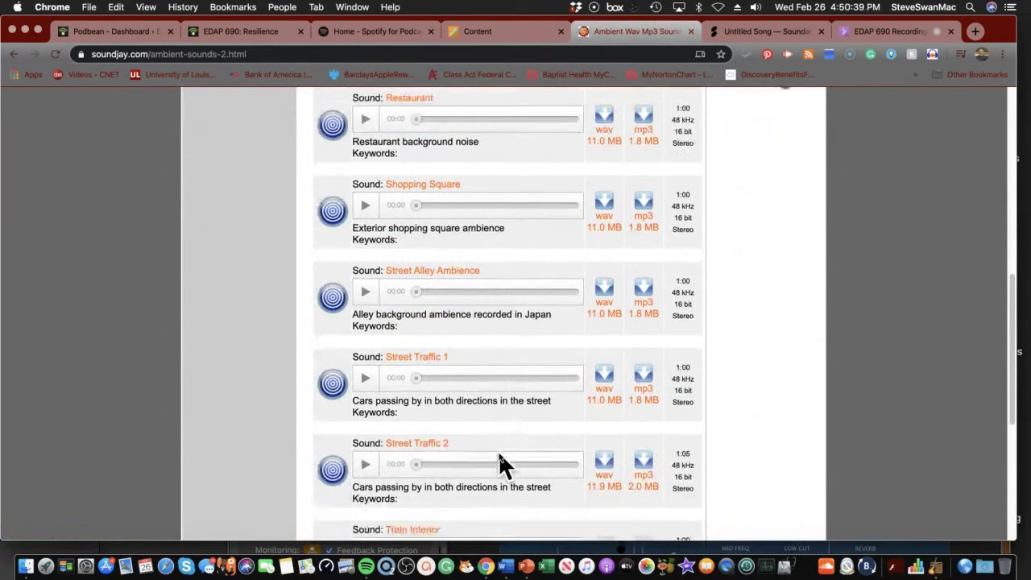
scroll(499, 453, "down", 6)
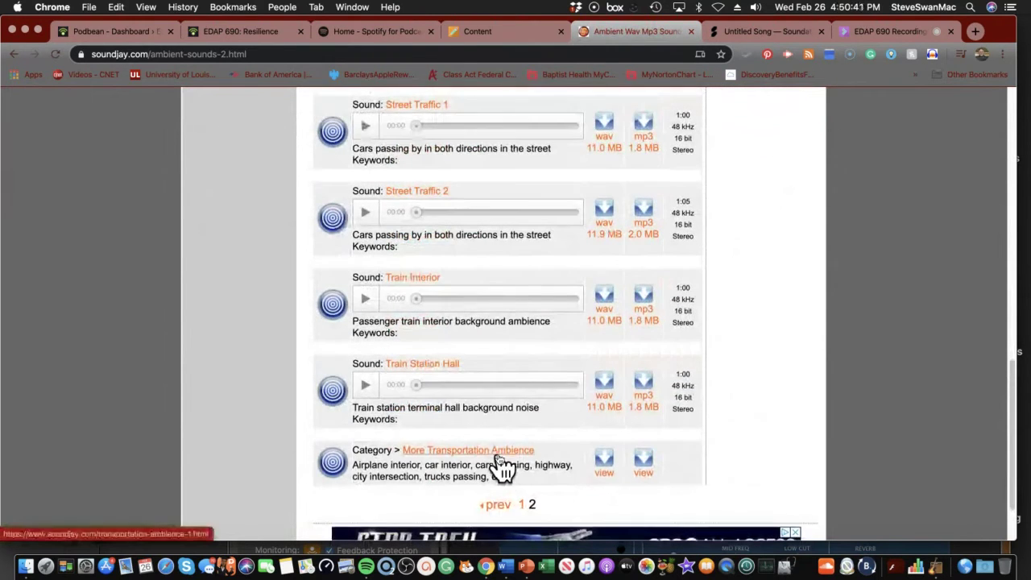
scroll(497, 467, "down", 2)
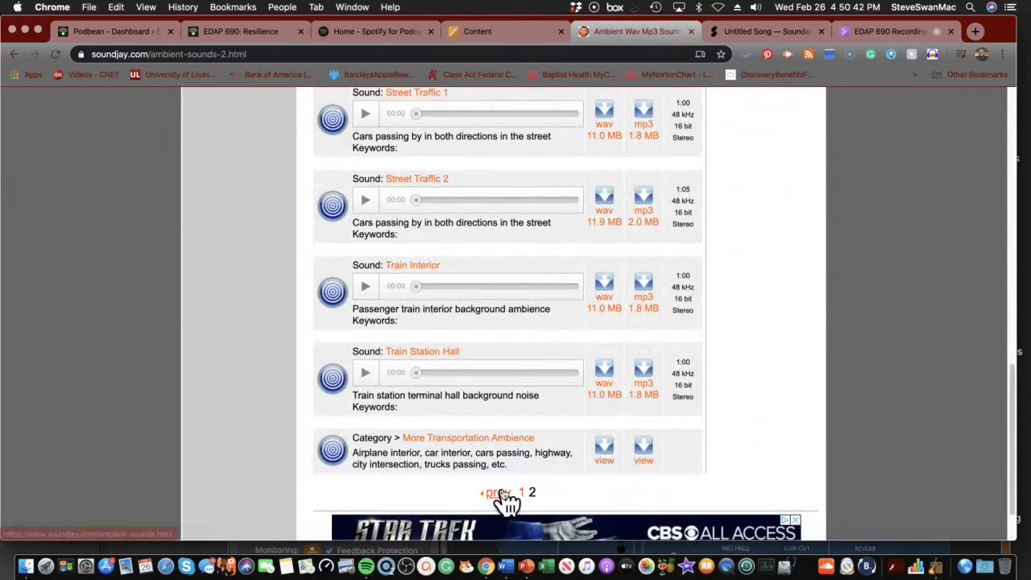
left_click(499, 493)
scroll(463, 462, "down", 5)
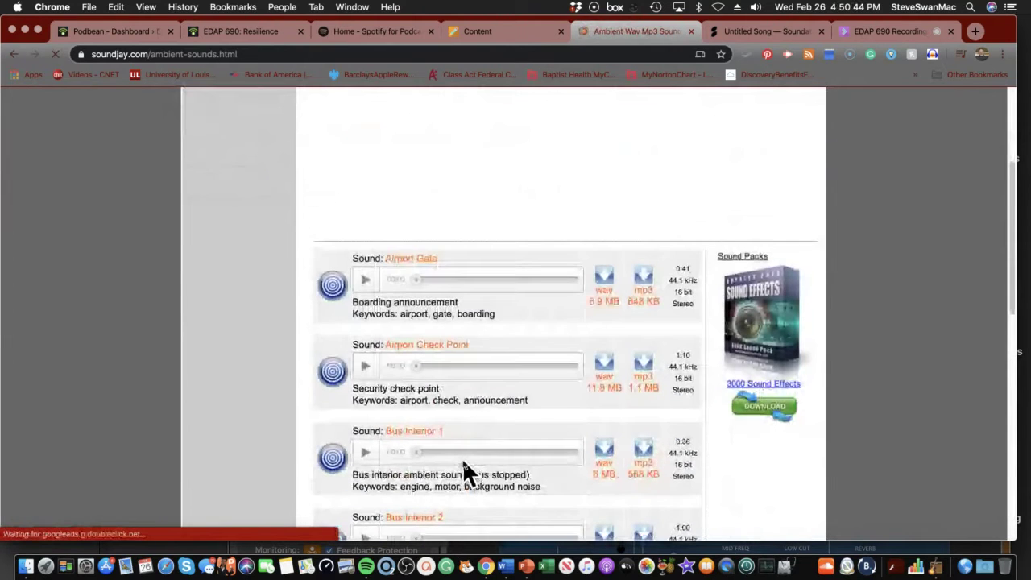
scroll(462, 458, "down", 7)
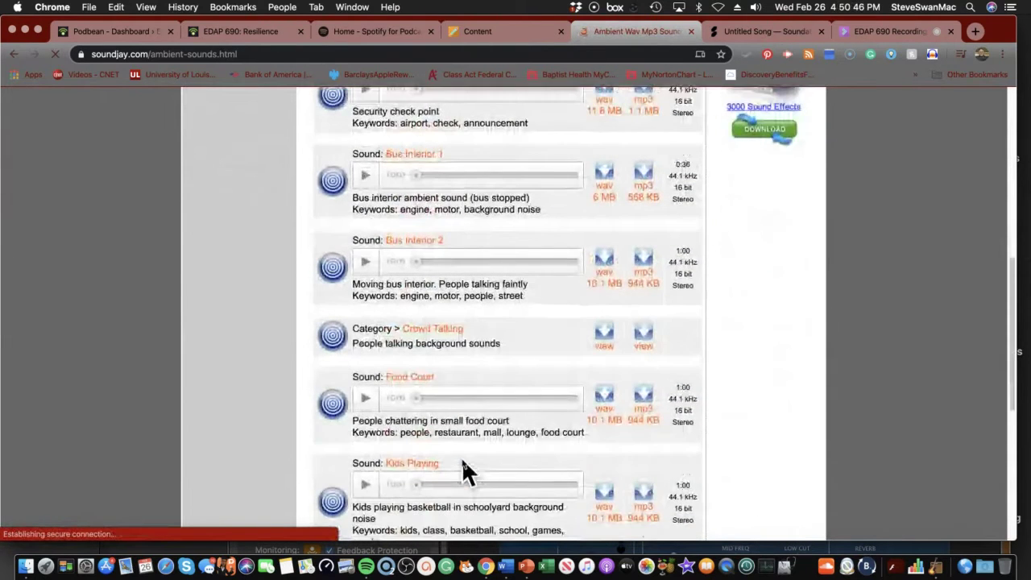
scroll(461, 467, "down", 3)
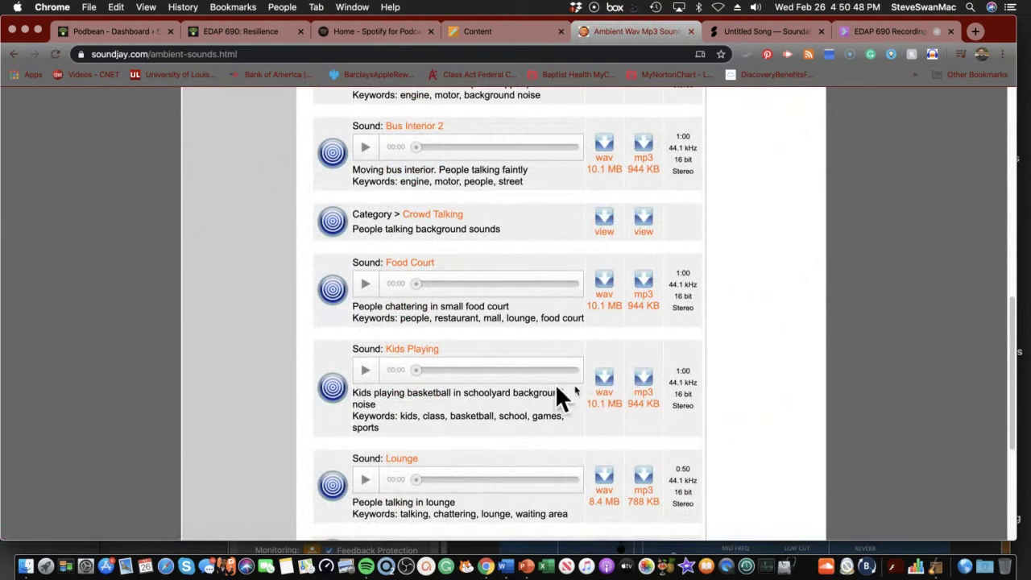
Download Kids Playing as kids-playing-1.mp3 into the PODCAST folder and return to Soundation
left_click(645, 385)
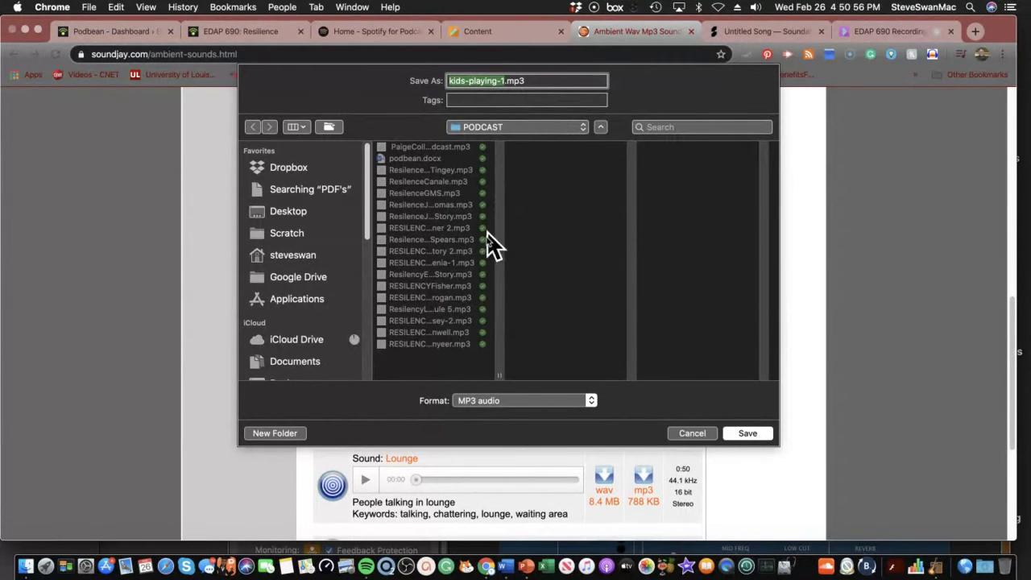
left_click(746, 434)
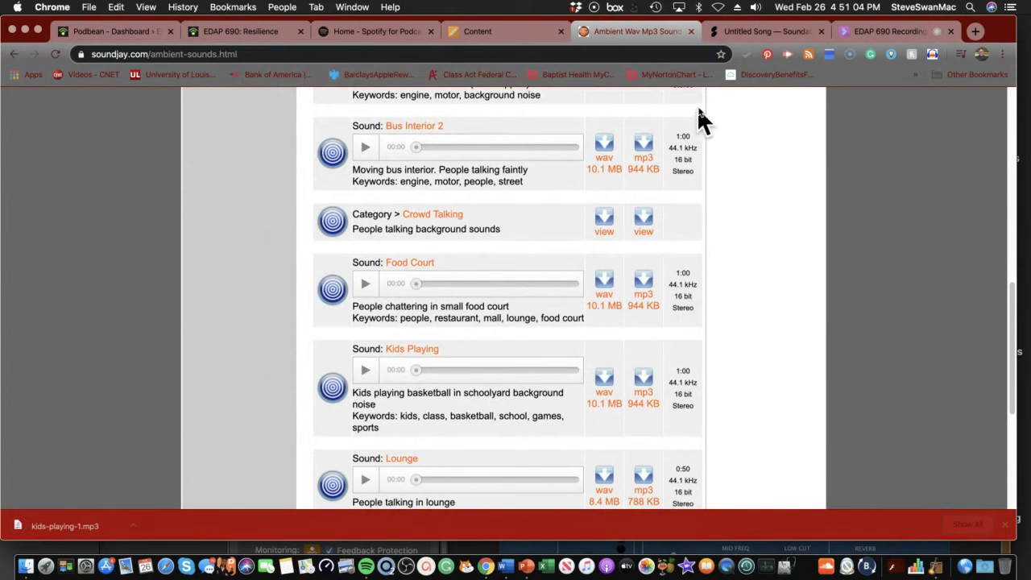
left_click(745, 32)
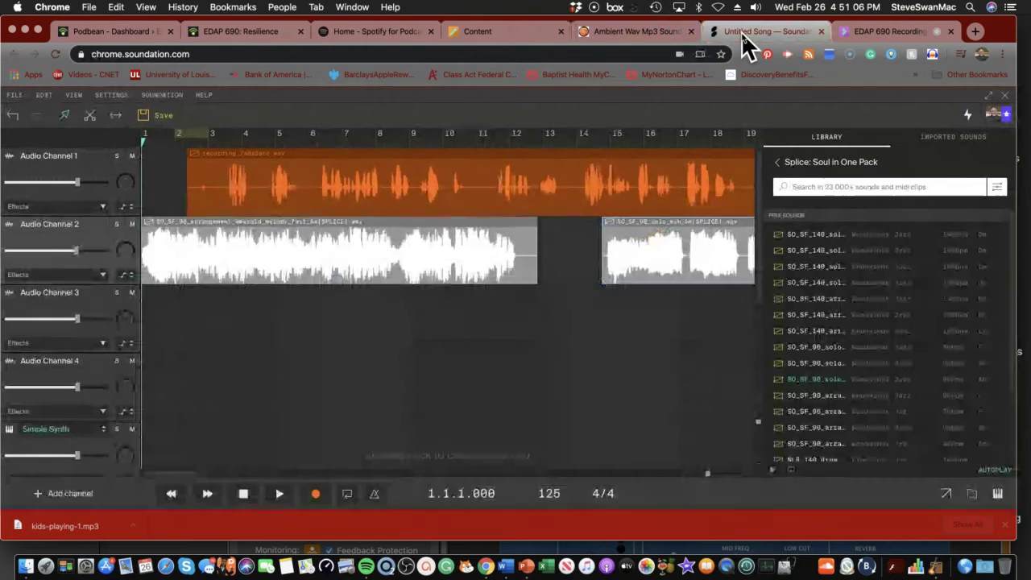
Import kids-playing-1.mp3 from the recent PODCAST folder via File > Import Audio File
left_click(12, 94)
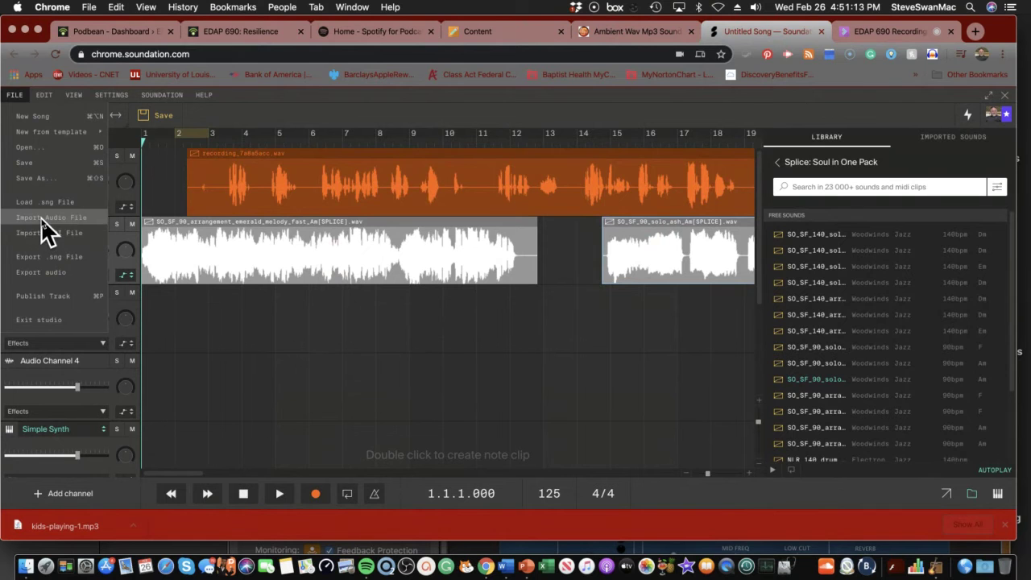
left_click(41, 218)
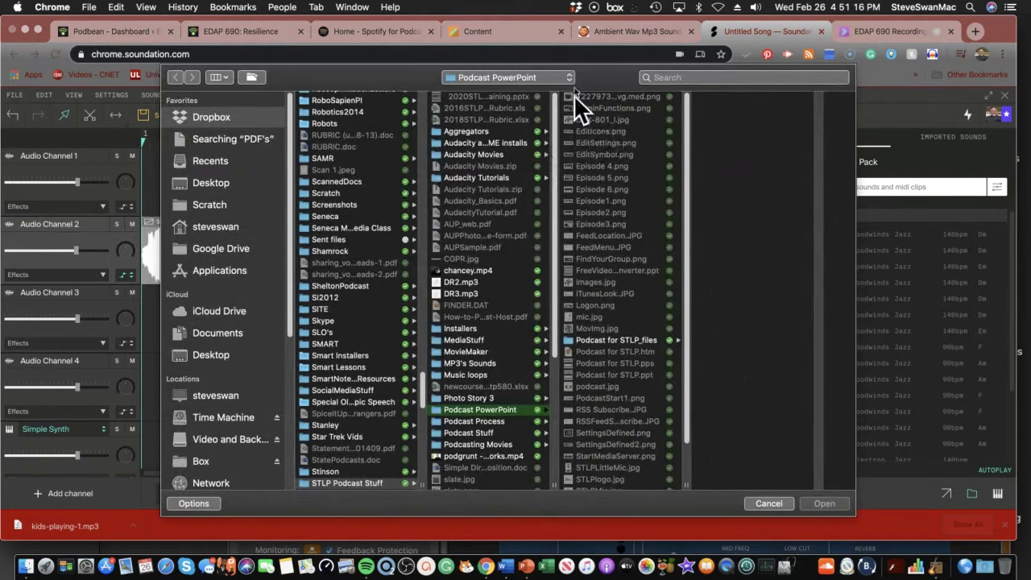
left_click(549, 78)
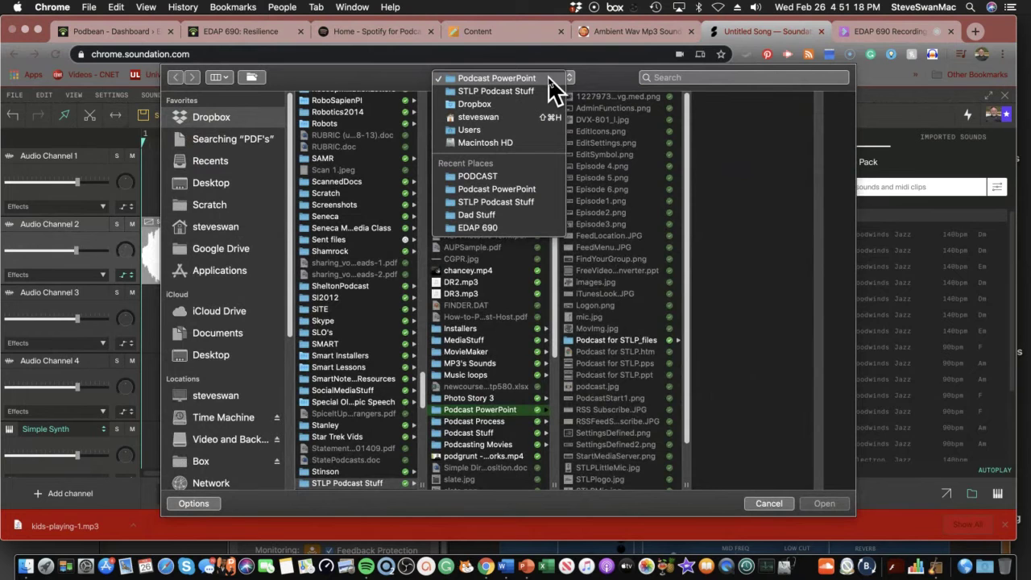
left_click(506, 175)
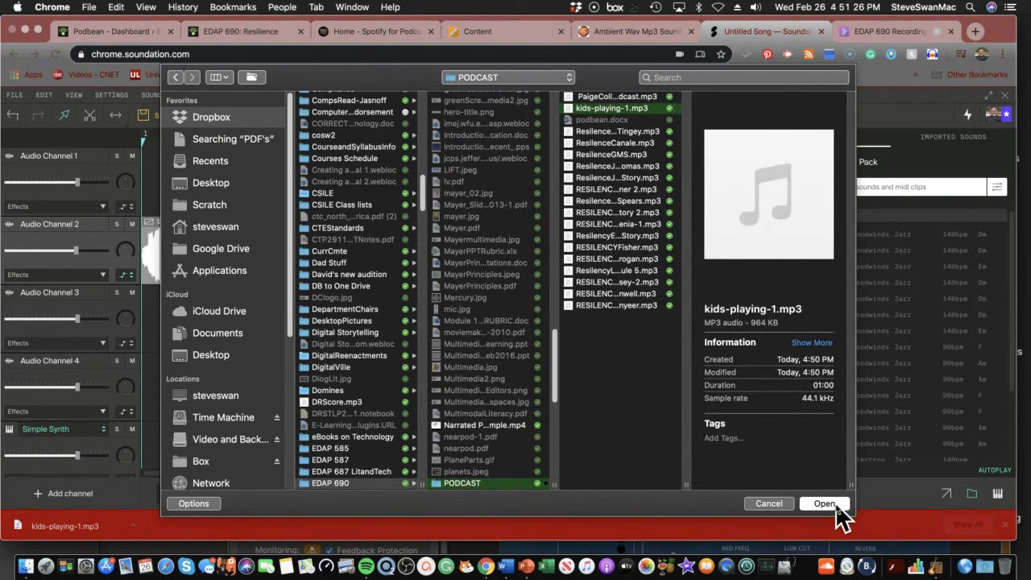
left_click(823, 504)
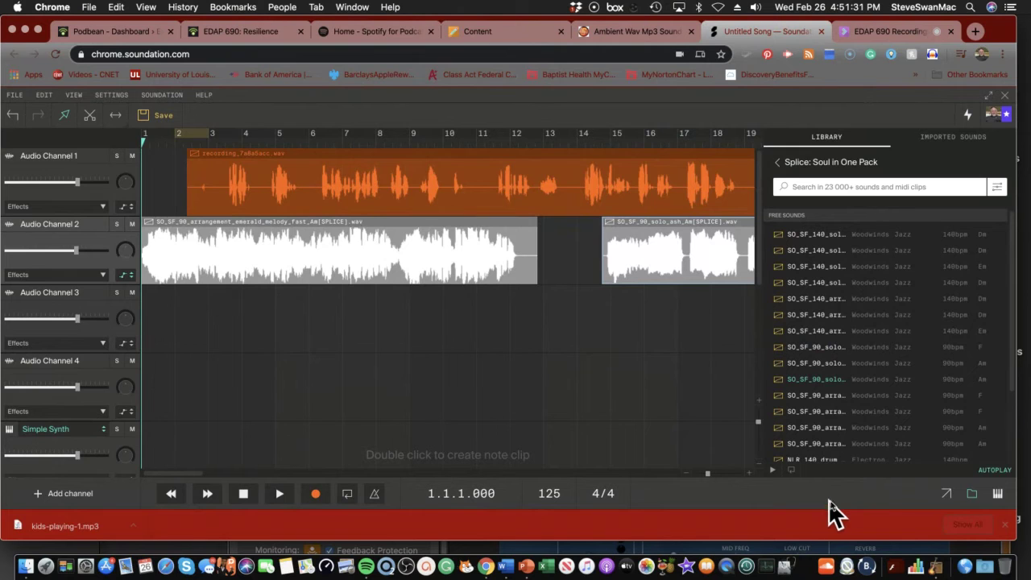
Show Imported Sounds and expand the uploads and Untitled_Song folders to view their files
left_click(950, 143)
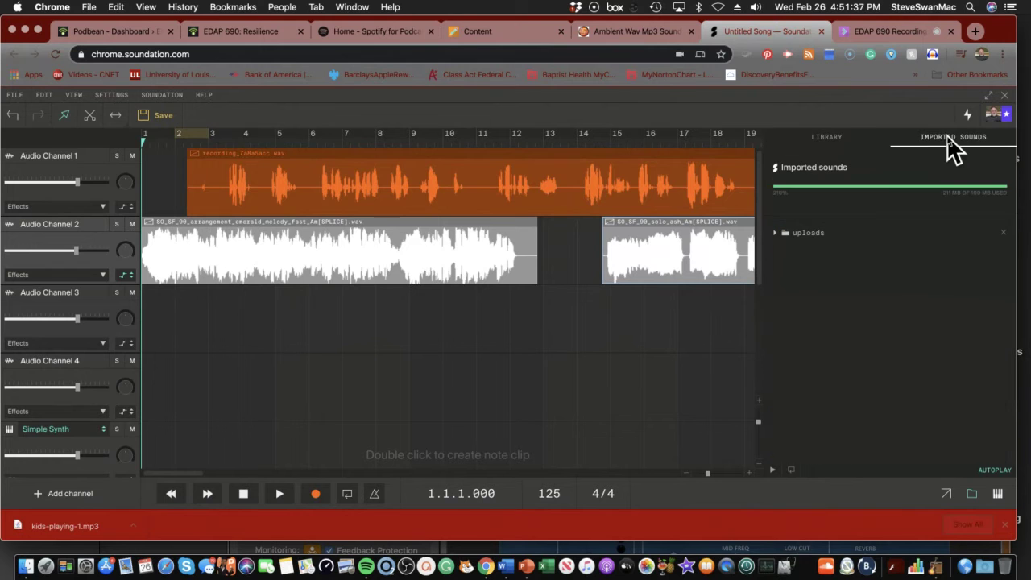
left_click(777, 233)
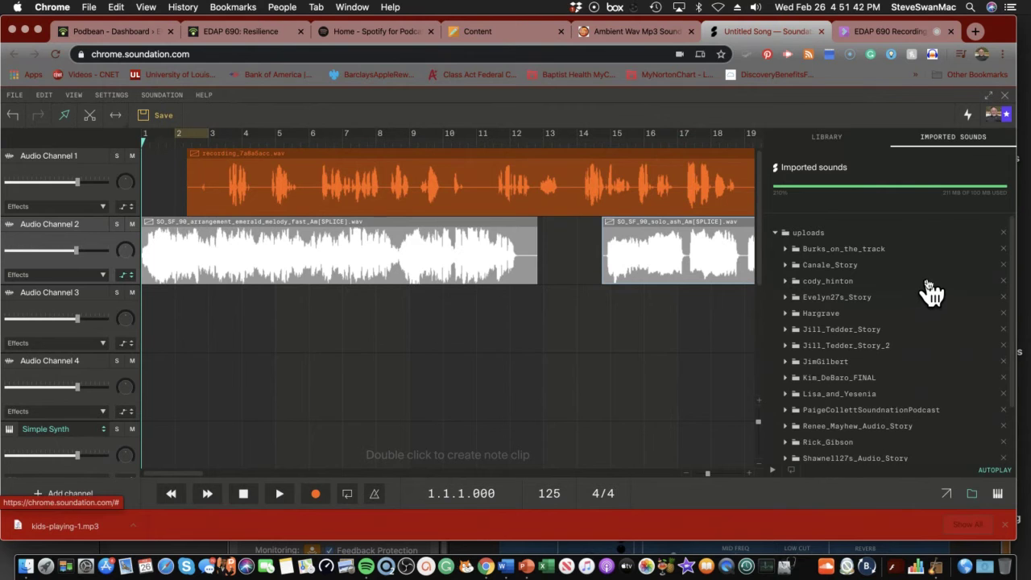
scroll(915, 391, "down", 2)
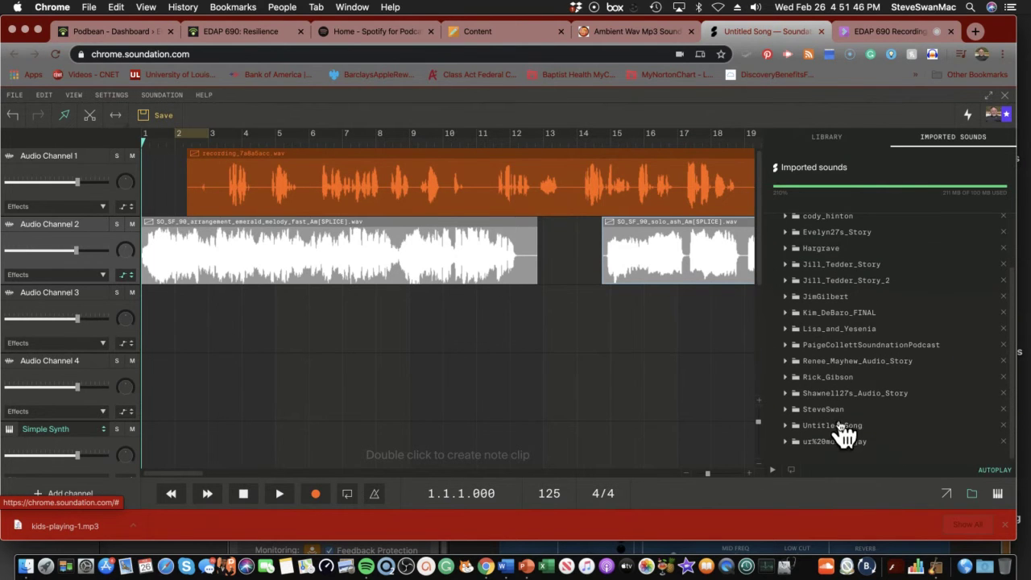
left_click(787, 426)
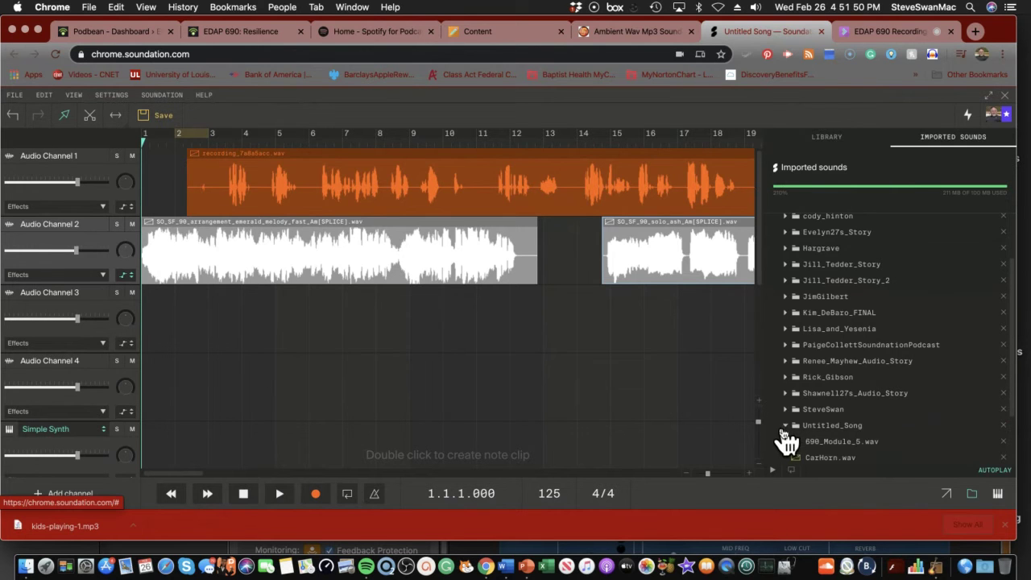
scroll(886, 439, "down", 1)
scroll(890, 439, "down", 2)
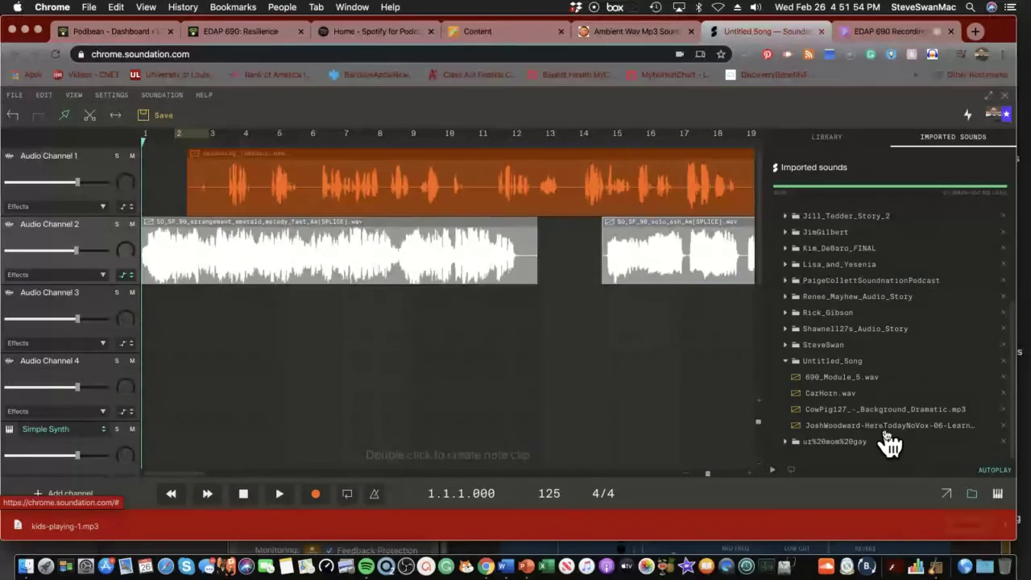
scroll(886, 444, "up", 4)
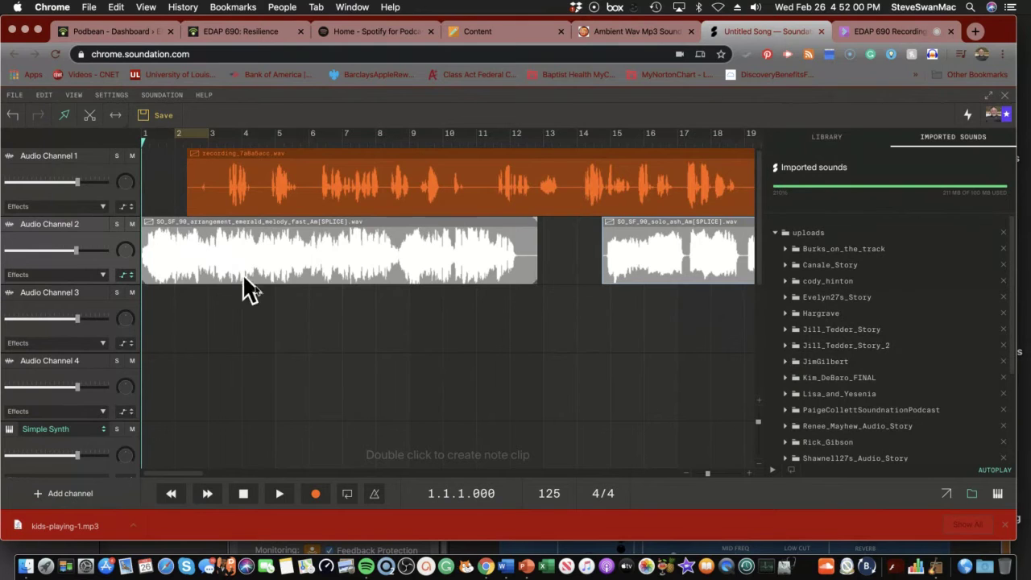
left_click(208, 492)
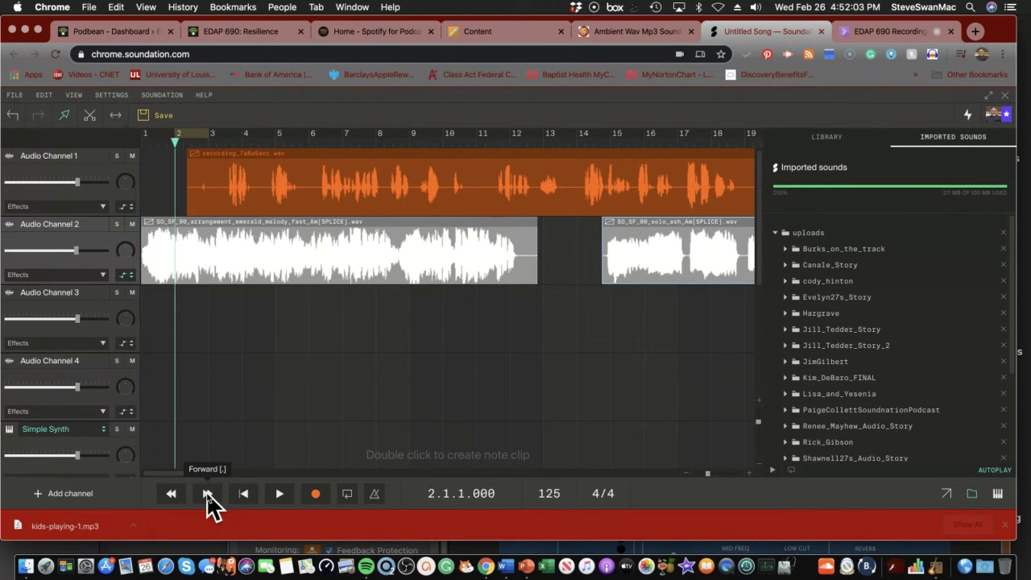
left_click(208, 492)
left_click(208, 491)
left_click(208, 492)
left_click(207, 493)
left_click(207, 493)
left_click(207, 493)
left_click(208, 493)
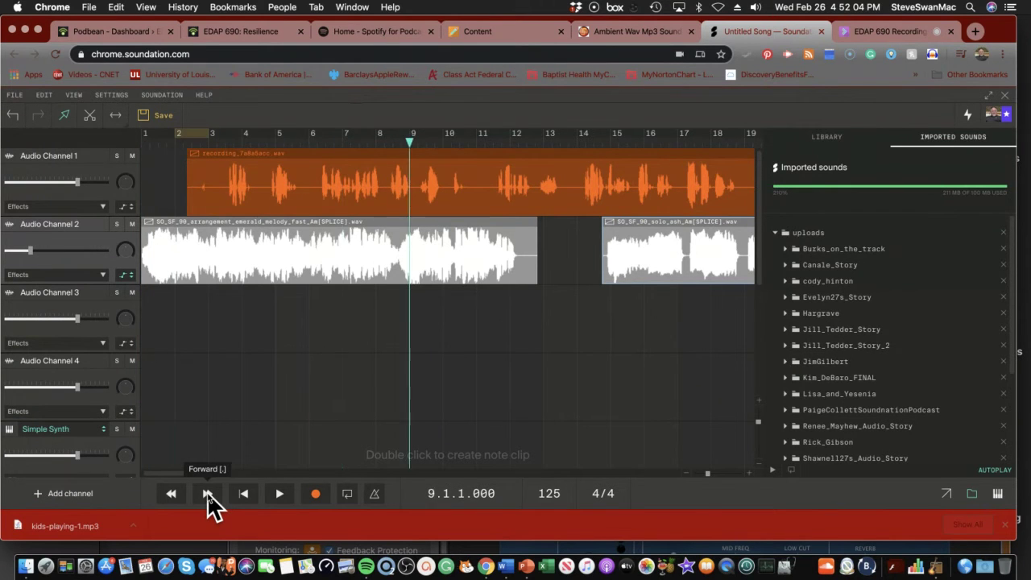
left_click(207, 493)
left_click(207, 493)
left_click(208, 493)
left_click(208, 493)
left_click(208, 493)
left_click(208, 493)
left_click(208, 493)
left_click(207, 493)
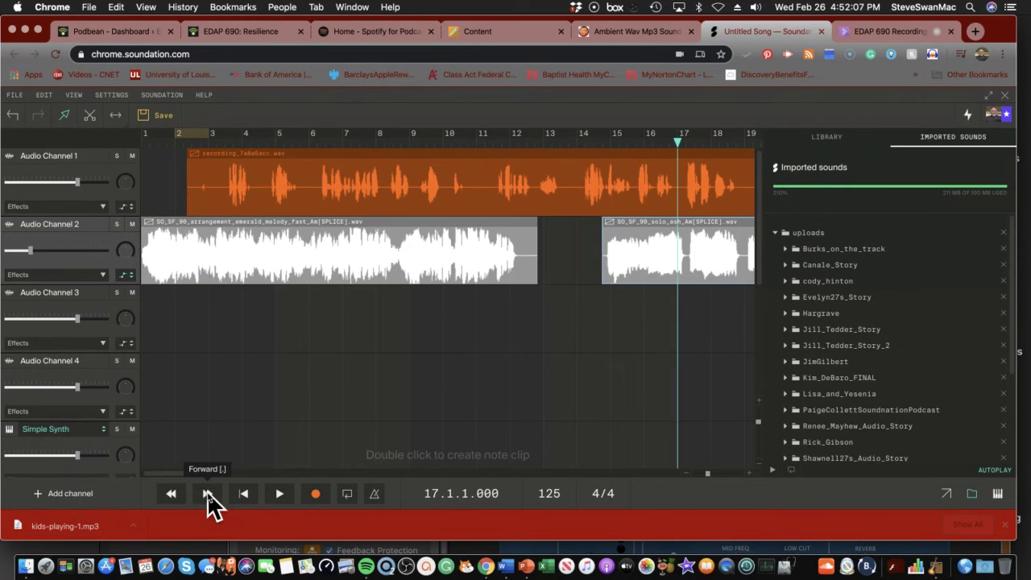
left_click(208, 493)
left_click(208, 493)
left_click(208, 493)
left_click(208, 493)
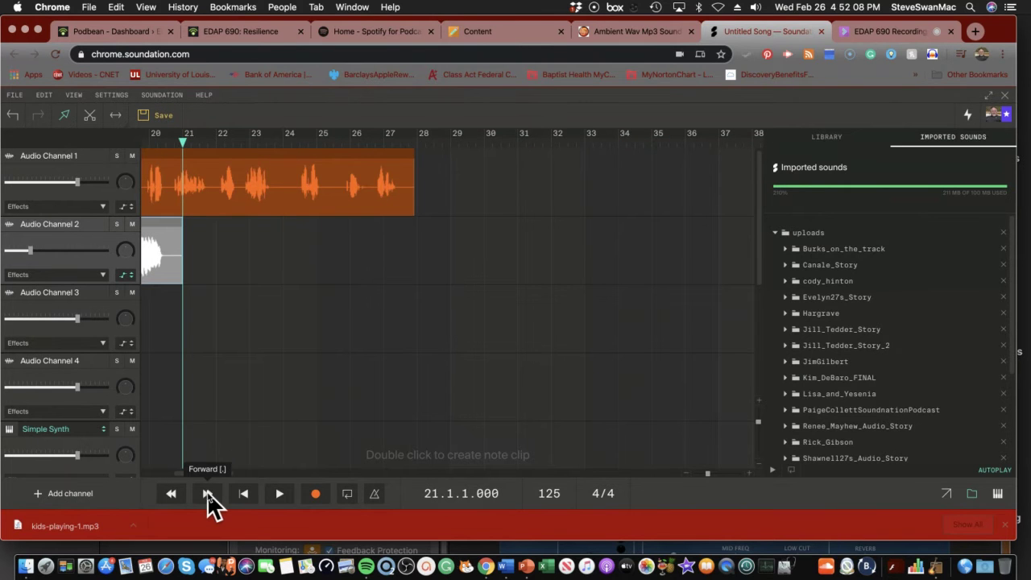
left_click(170, 493)
left_click(171, 493)
left_click(171, 493)
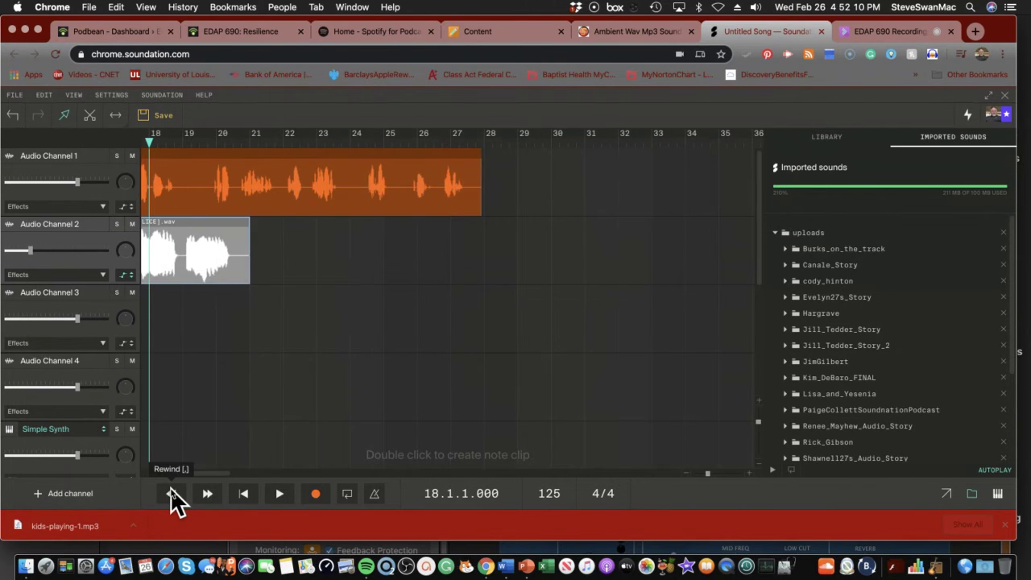
left_click(170, 493)
left_click(170, 493)
left_click(171, 493)
left_click(171, 493)
left_click(171, 493)
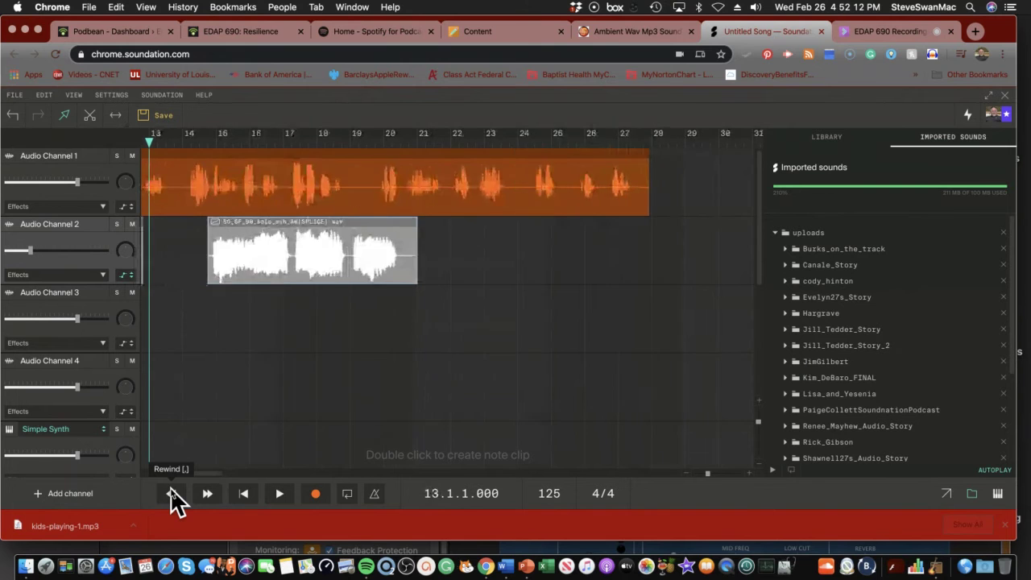
left_click(170, 493)
left_click(170, 493)
left_click(171, 493)
left_click(171, 493)
left_click(171, 488)
left_click(170, 488)
left_click(171, 488)
left_click(171, 488)
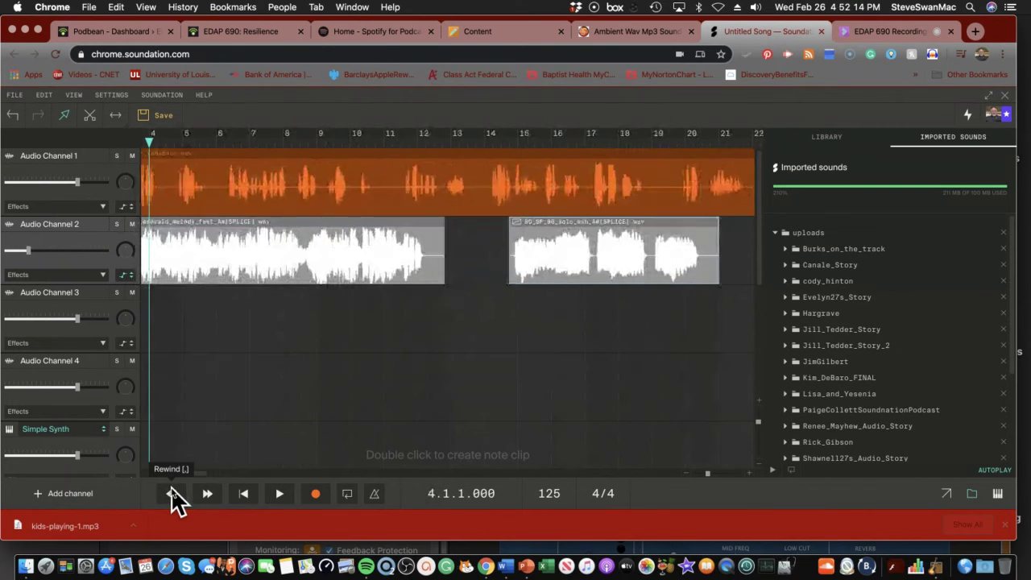
left_click(171, 488)
left_click(171, 488)
left_click(171, 488)
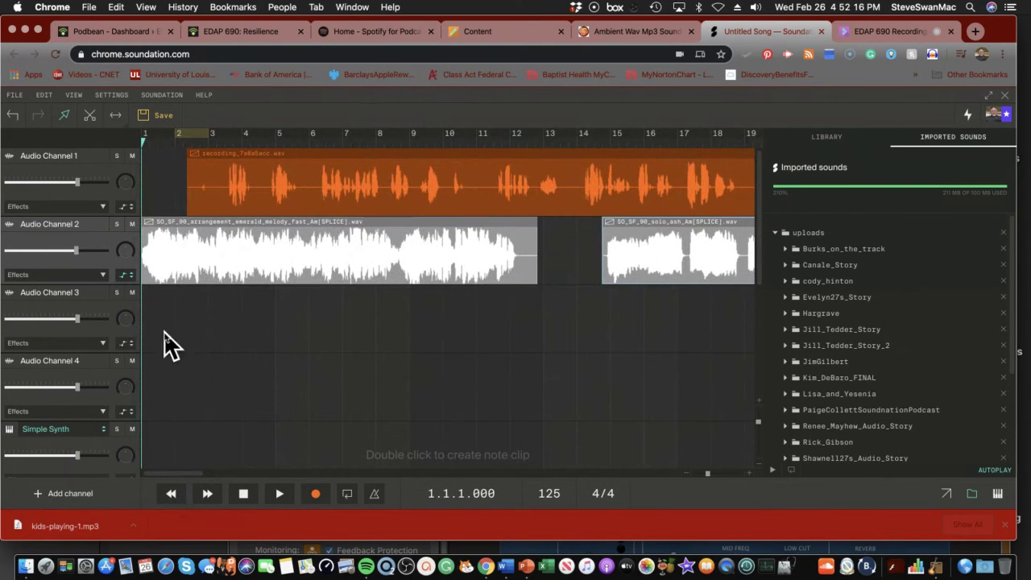
left_click(124, 275)
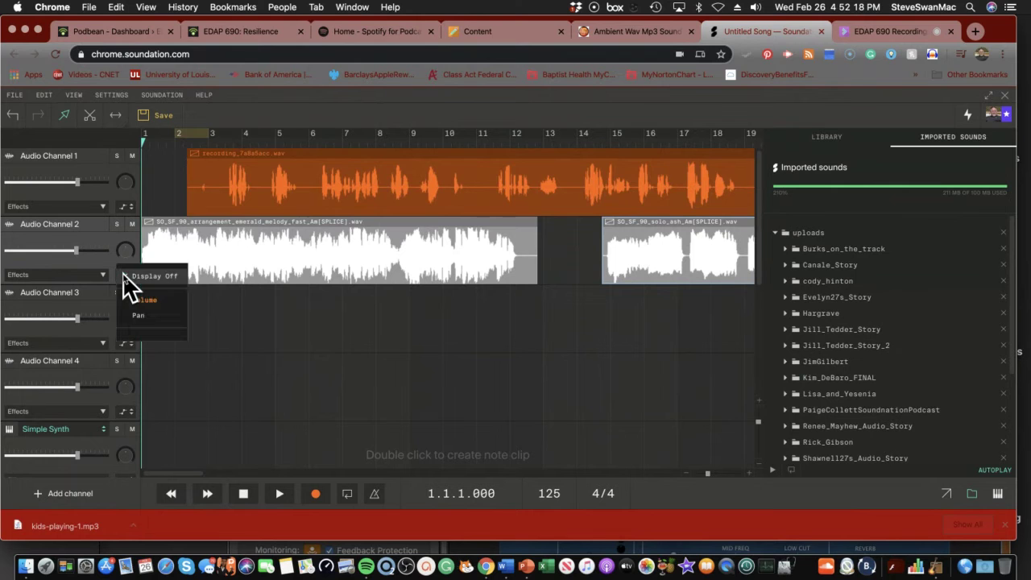
left_click(131, 301)
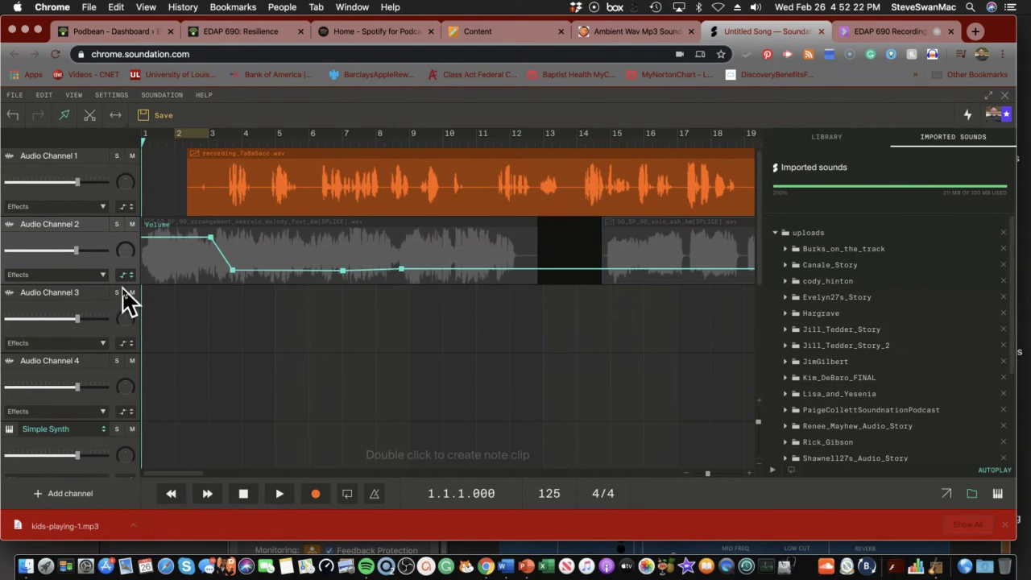
left_click(127, 276)
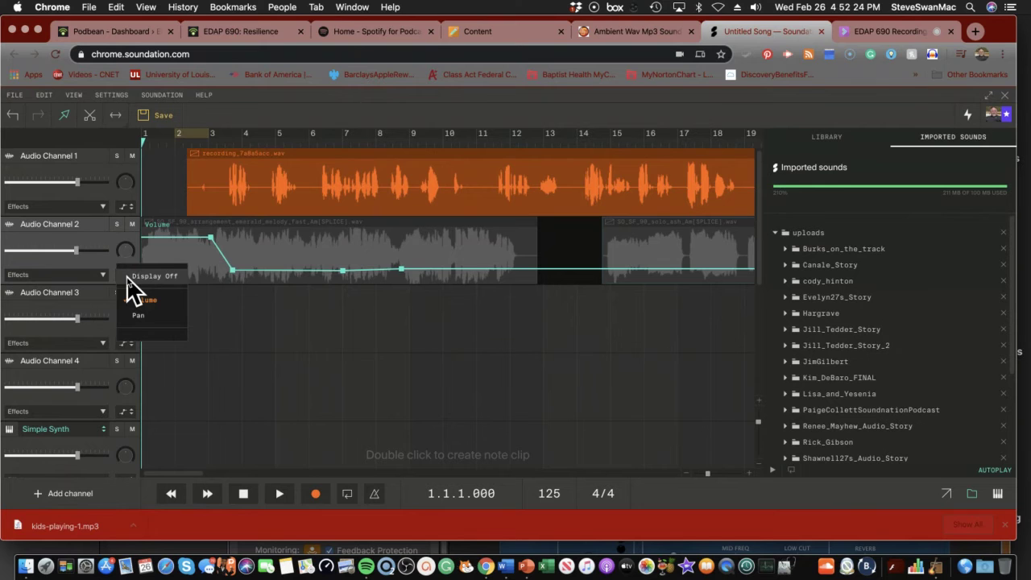
left_click(134, 301)
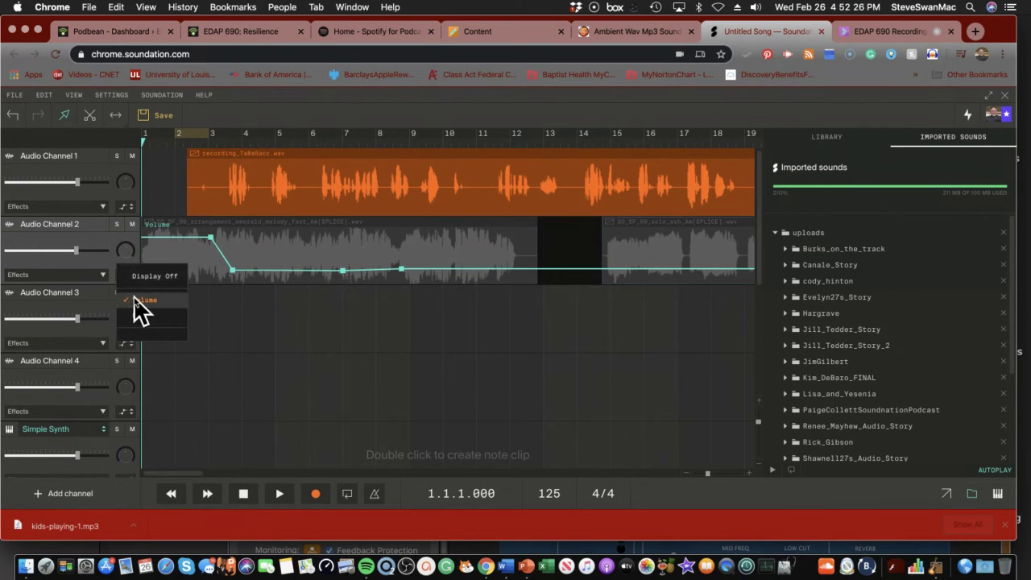
left_click(129, 276)
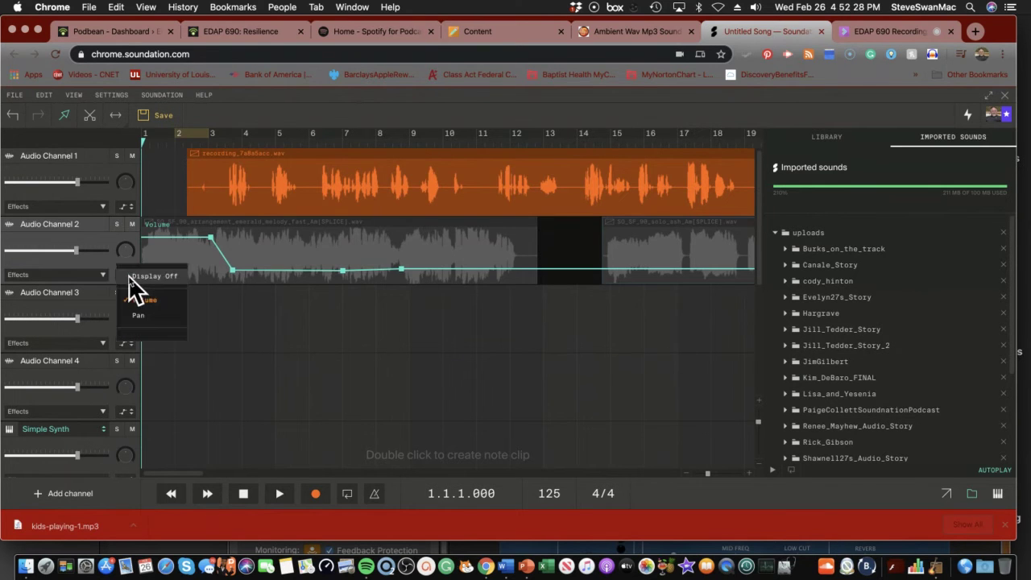
left_click(131, 277)
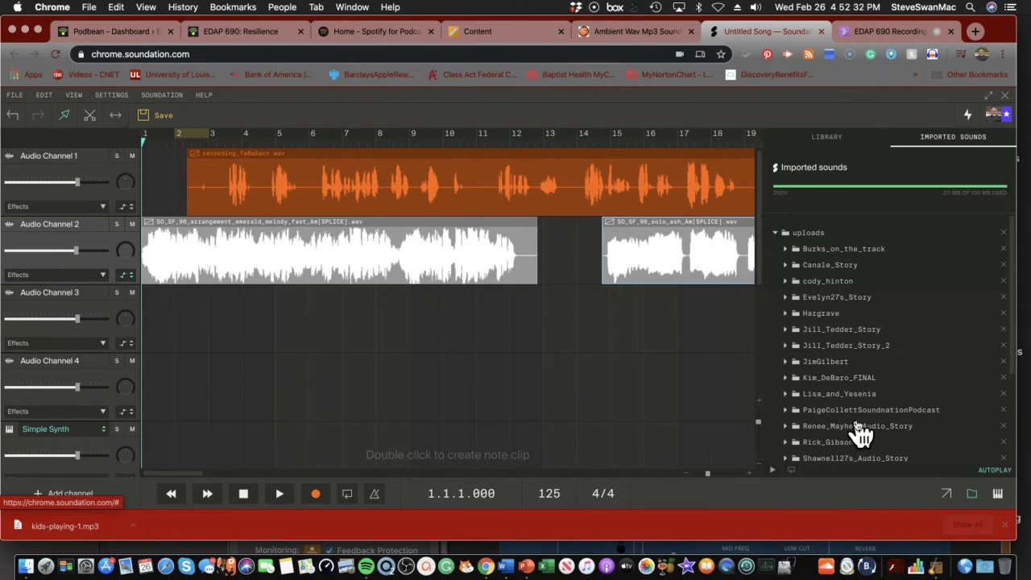
Expand the personal uploads folder containing food-court-1.wav and kids-playing-1.mp3 in Imported Sounds
scroll(855, 430, "down", 3)
scroll(858, 433, "down", 2)
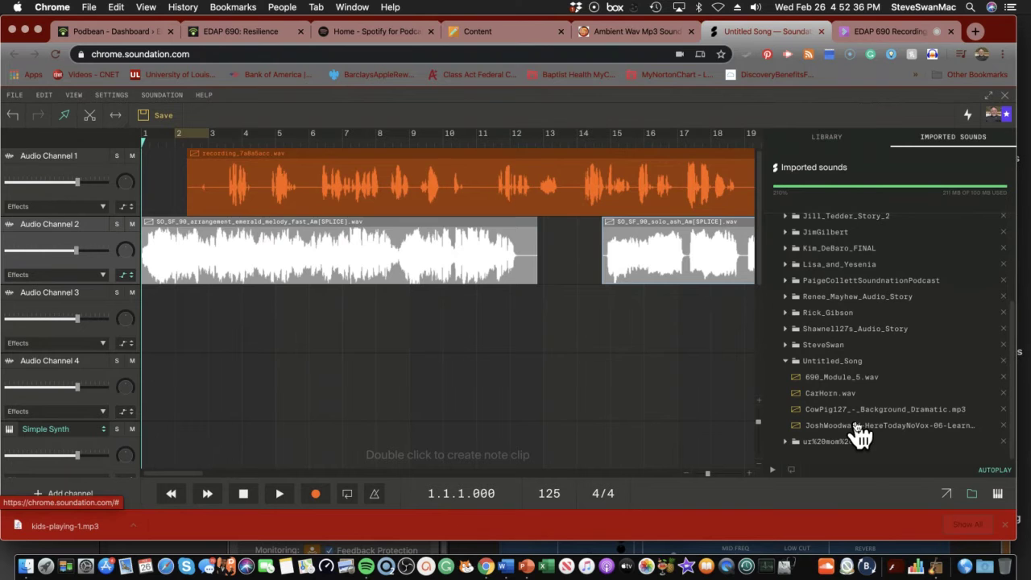
scroll(901, 458, "up", 2)
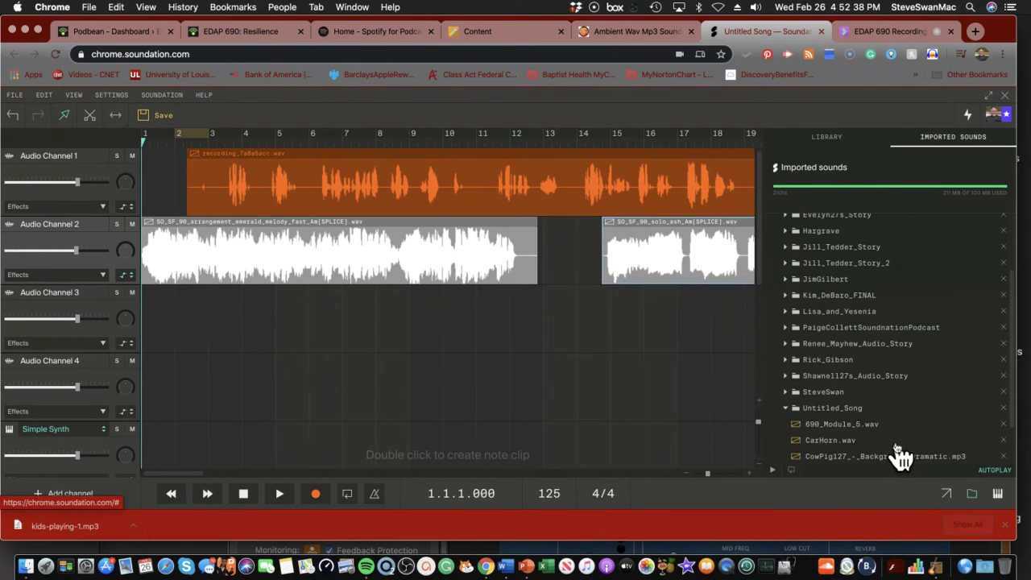
scroll(901, 457, "up", 3)
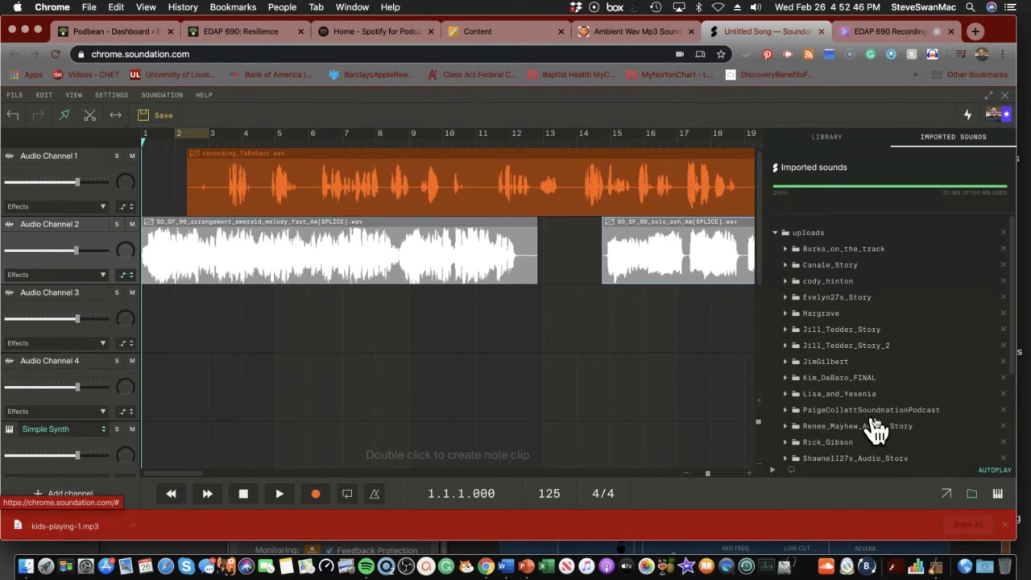
scroll(878, 423, "down", 4)
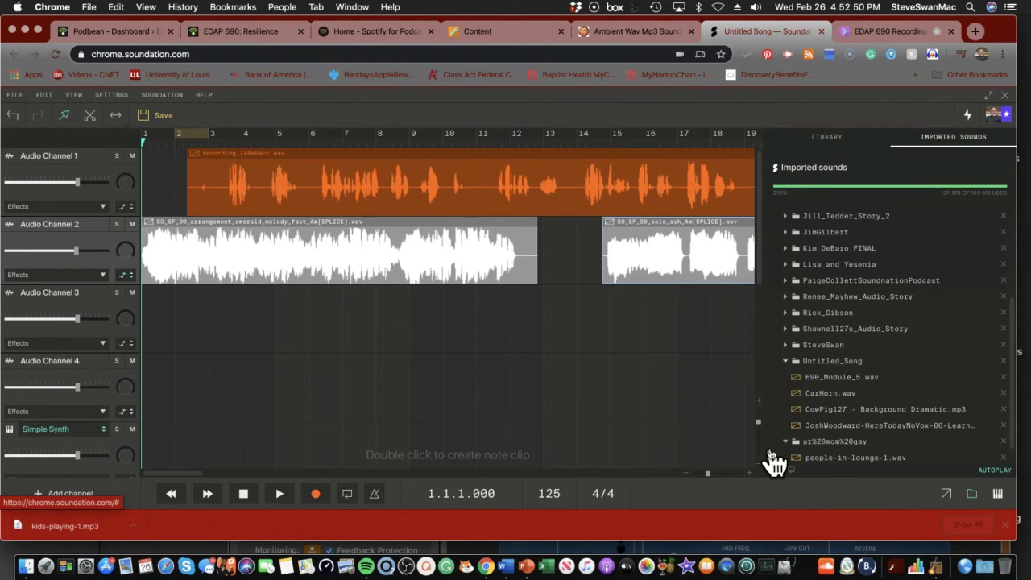
scroll(801, 451, "down", 1)
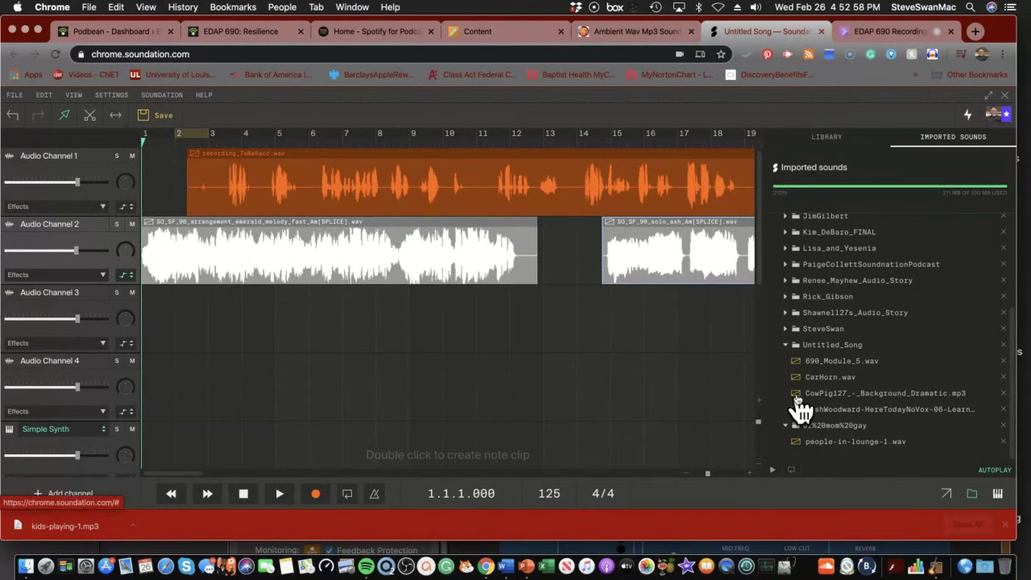
left_click(788, 329)
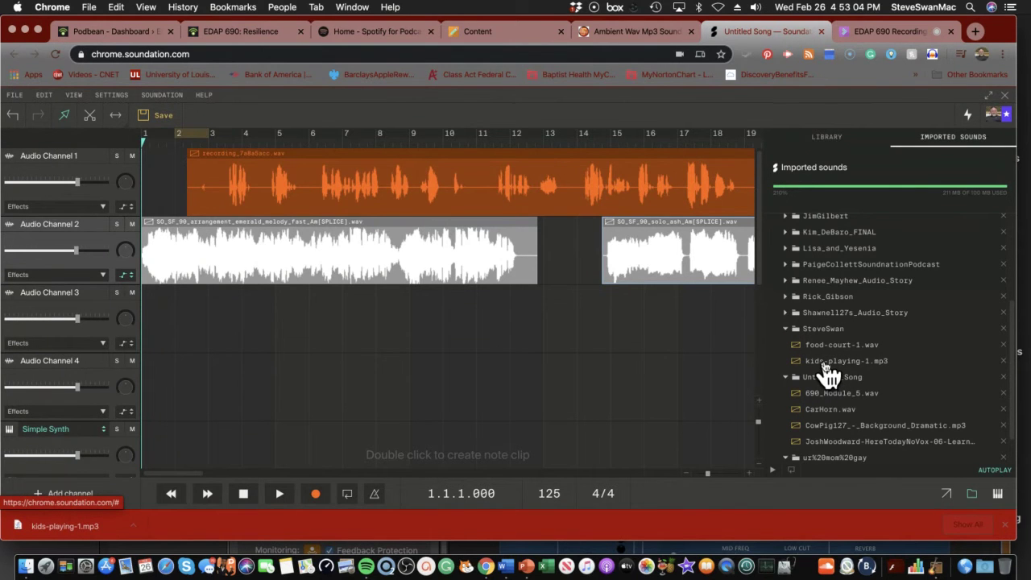
Place kids-playing-1.mp3 on Audio Channel 3 and pull its volume automation down near the bottom
left_click_drag(826, 364, 190, 322)
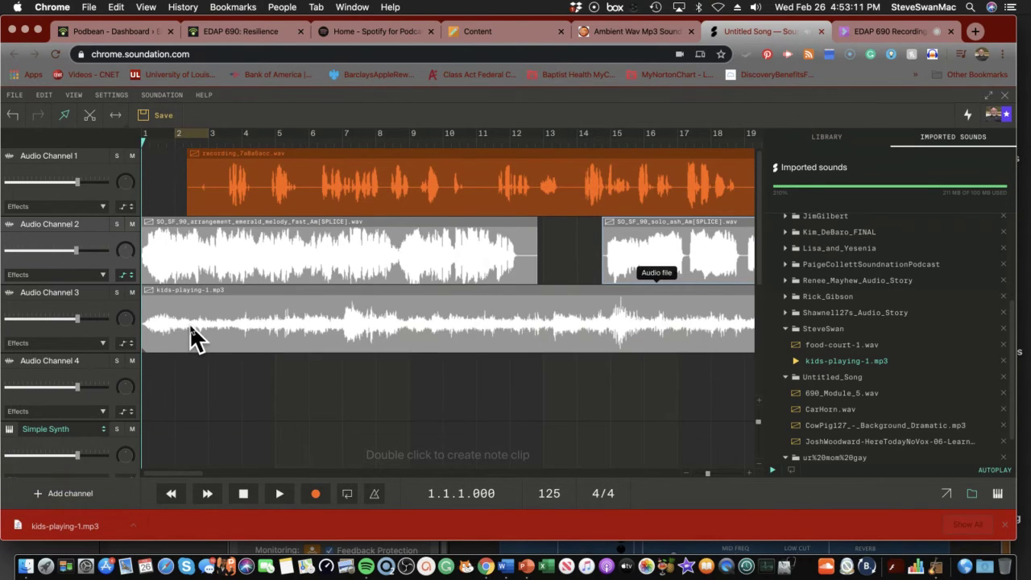
left_click(125, 344)
left_click(143, 368)
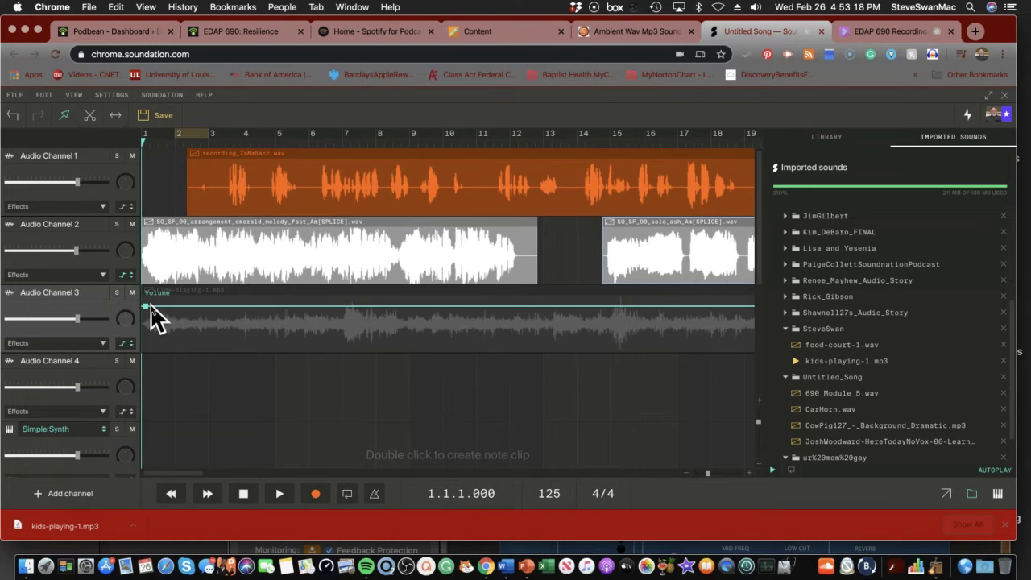
left_click_drag(151, 307, 154, 342)
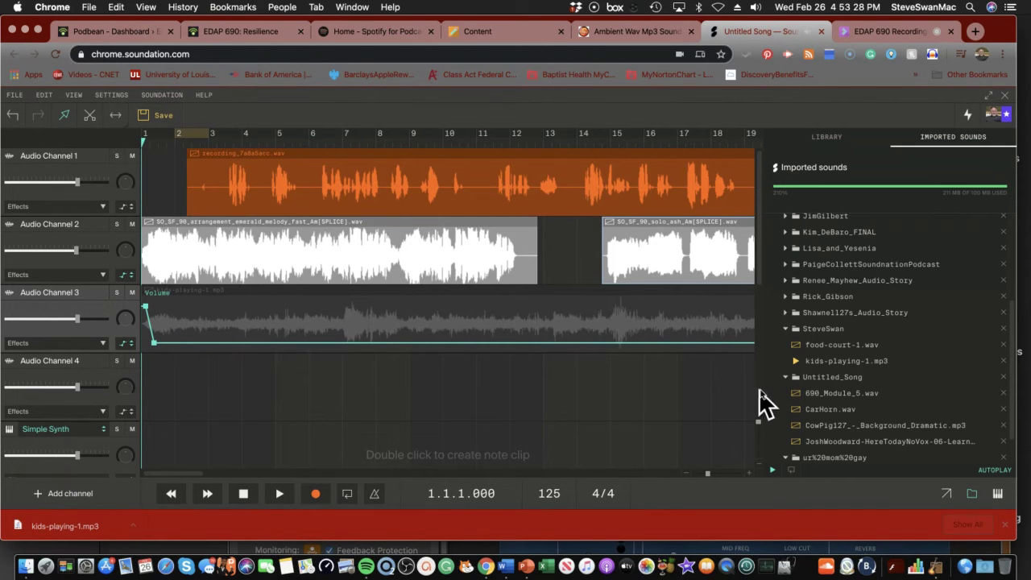
Play the opening bars of the mix with kids-playing-1.mp3 selected, then stop playback
left_click(793, 367)
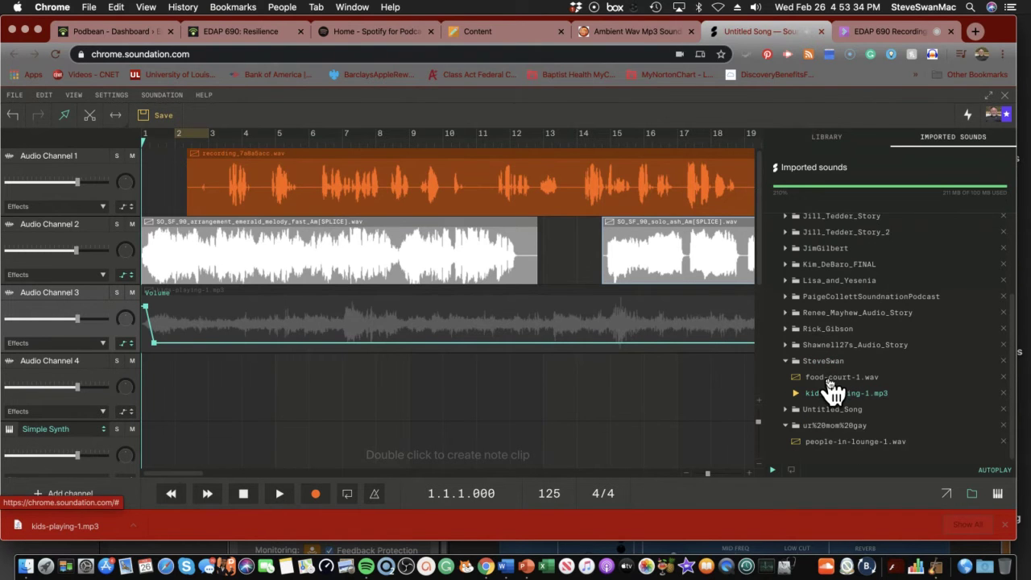
left_click(281, 494)
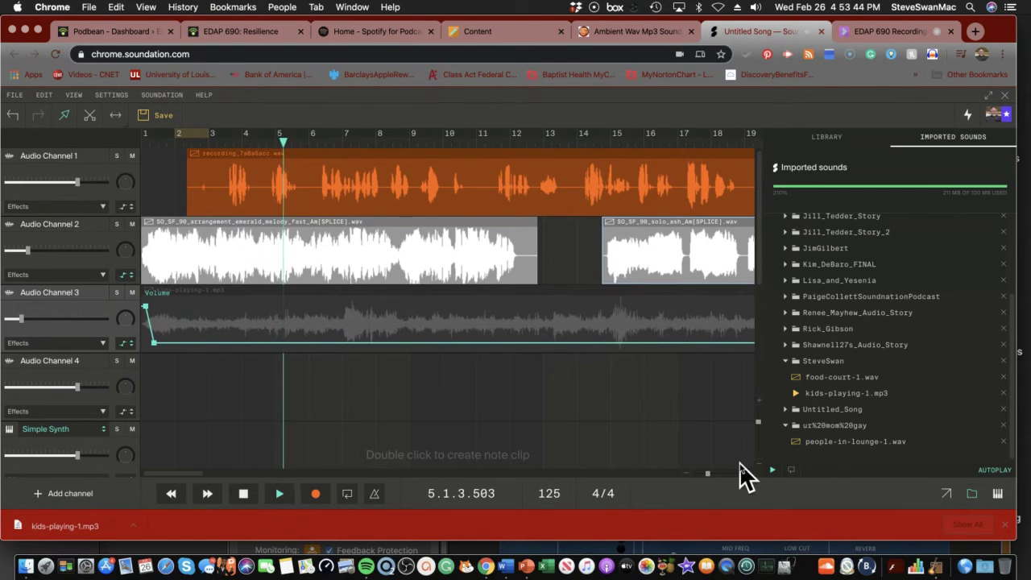
left_click(811, 396)
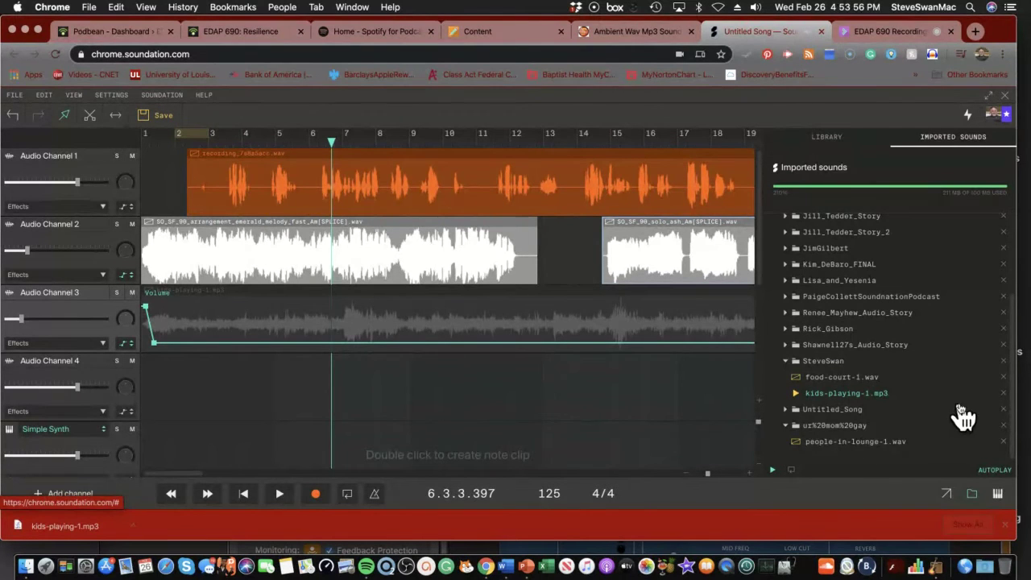
left_click(885, 397)
left_click(1004, 409)
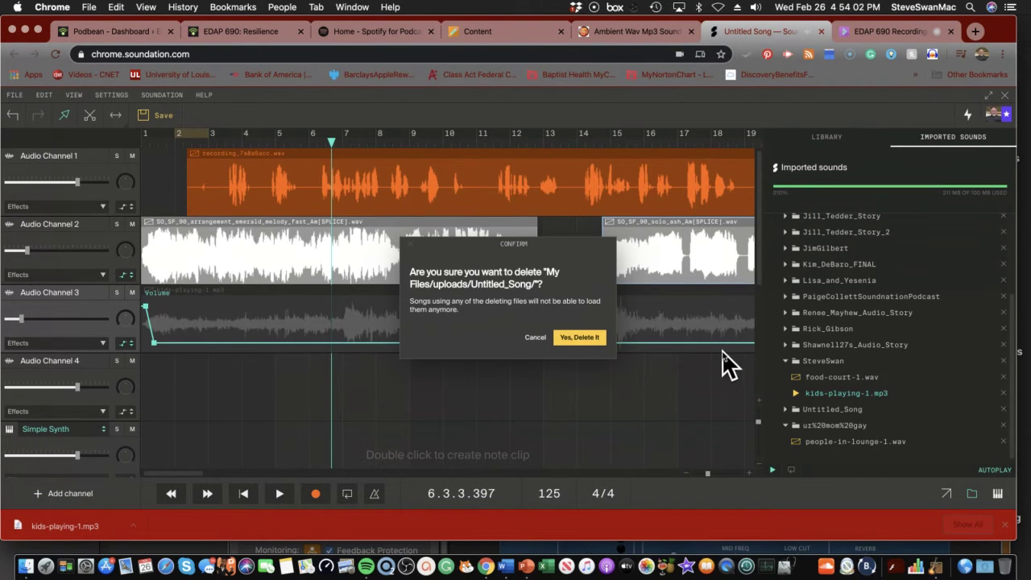
left_click(535, 337)
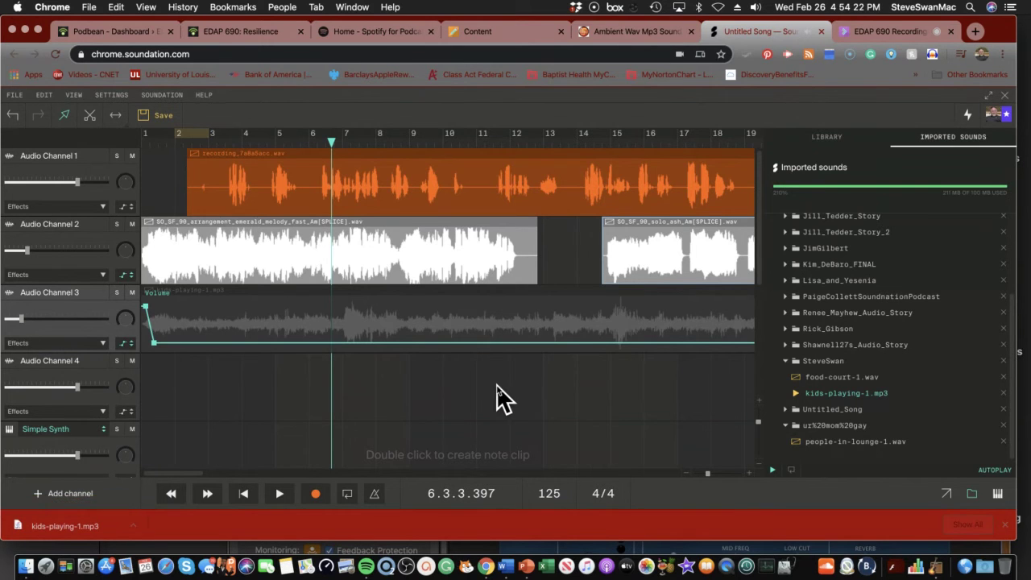
Set Audio Channel 3's automation display to Display Off
left_click(125, 346)
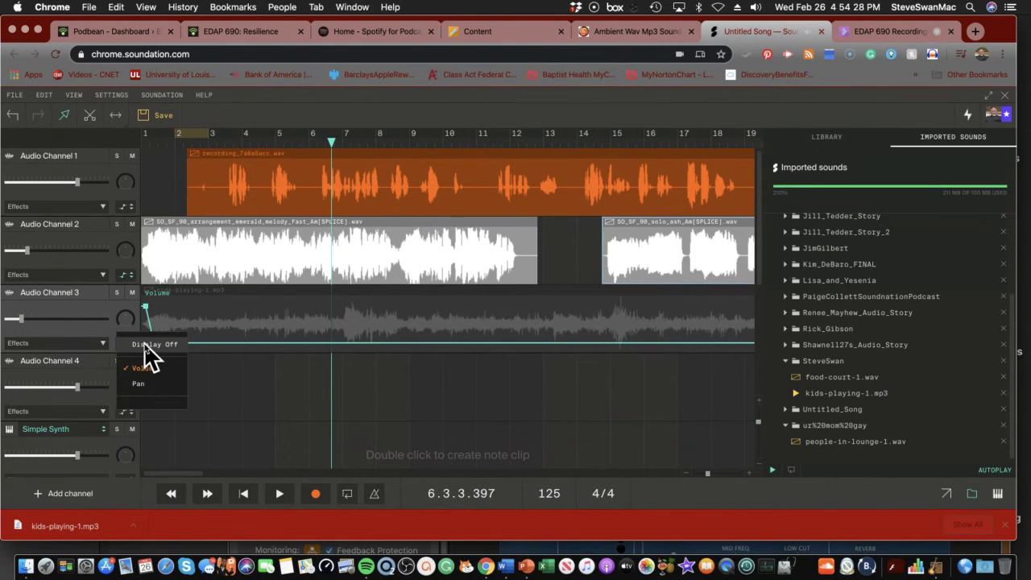
left_click(145, 345)
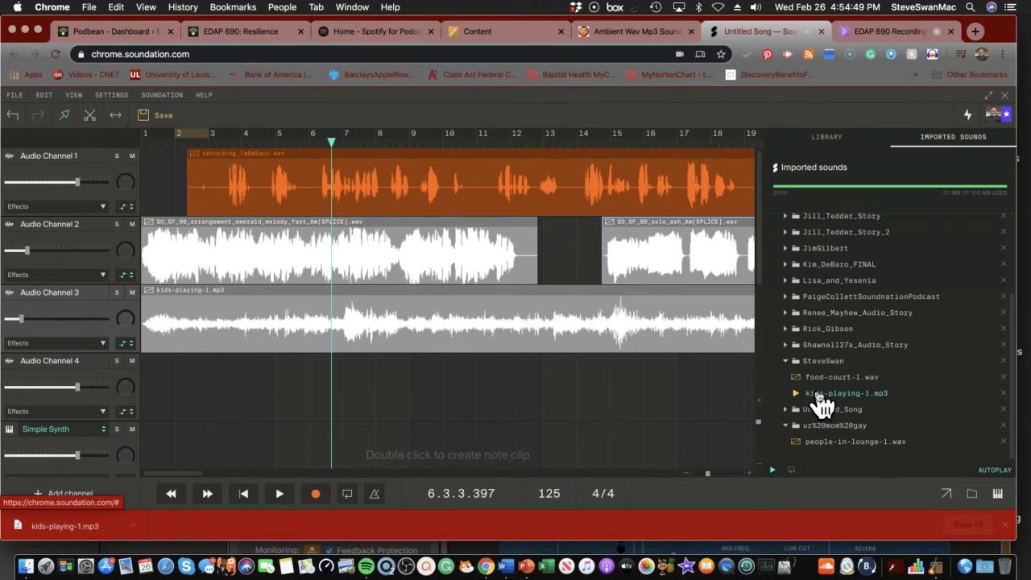
Delete Untitled_Song and one more unused uploads folder, then remove kids-playing-1.mp3 from Audio Channel 3
left_click(1003, 409)
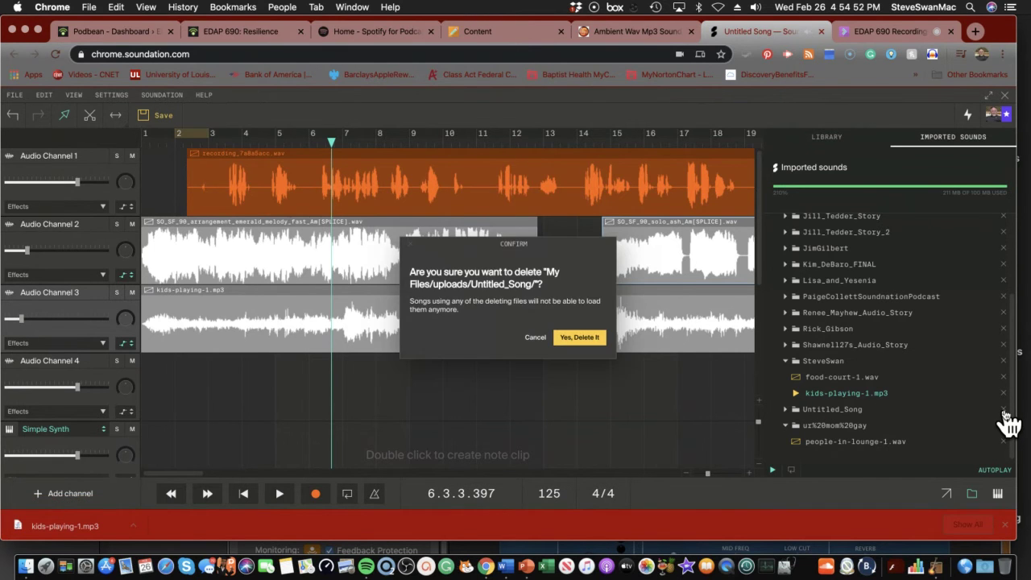
left_click(578, 335)
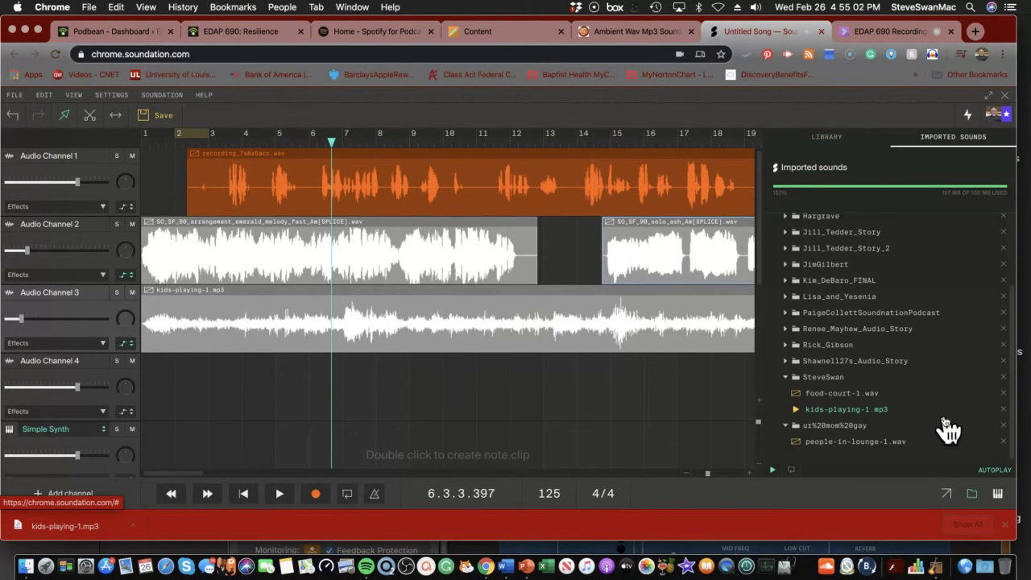
left_click(1002, 425)
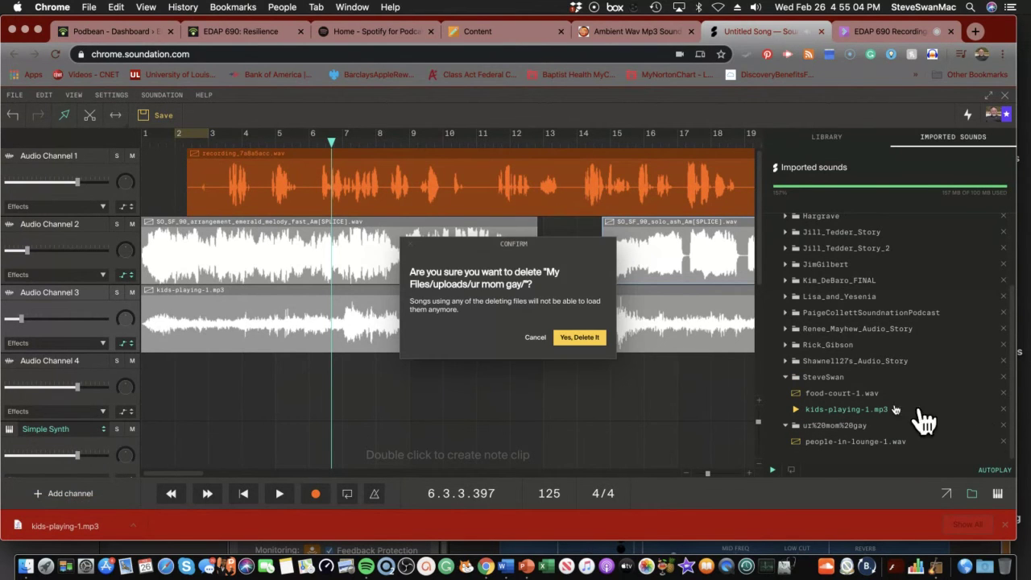
left_click(563, 334)
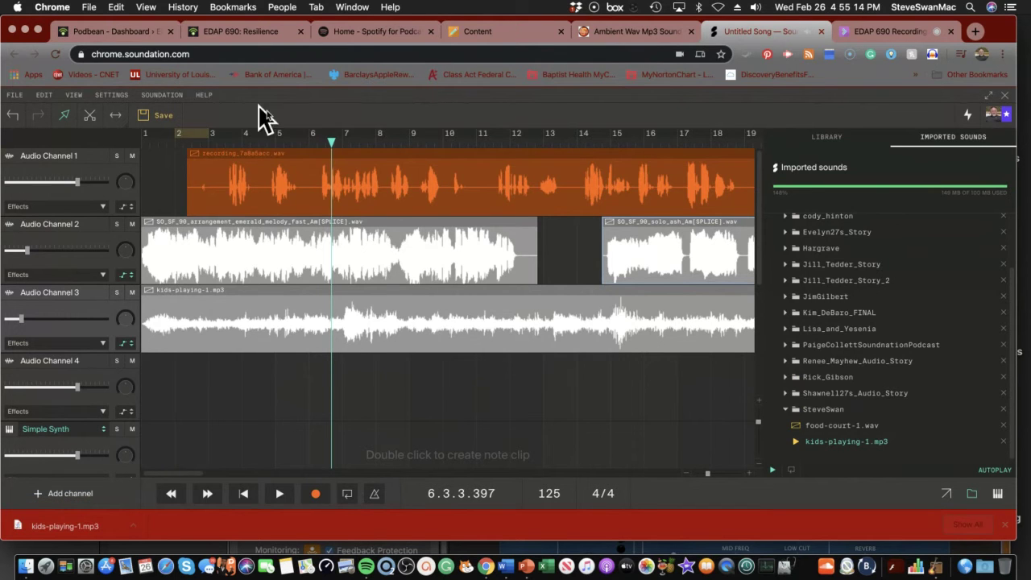
left_click_drag(330, 146, 137, 120)
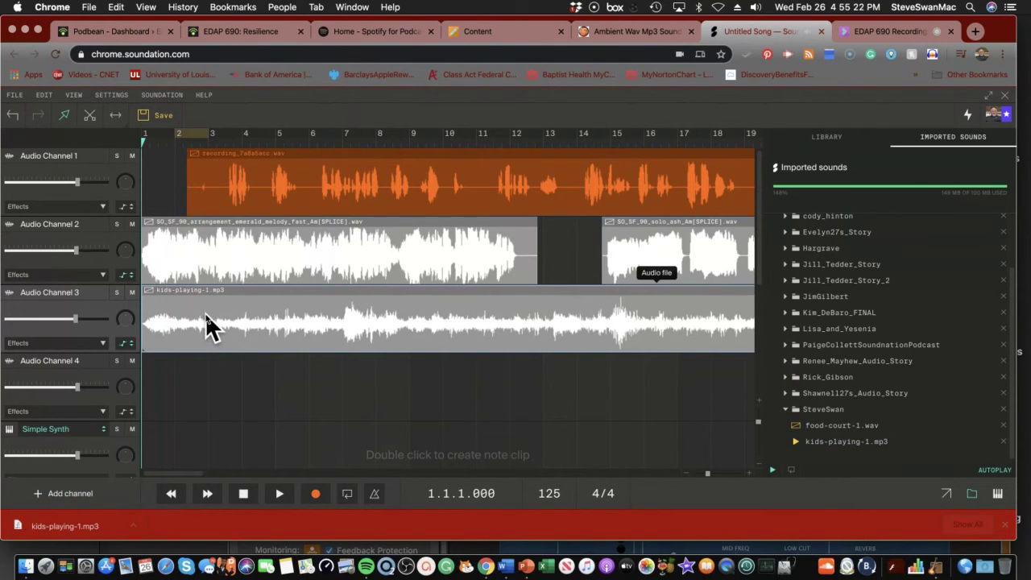
key("BackSpace")
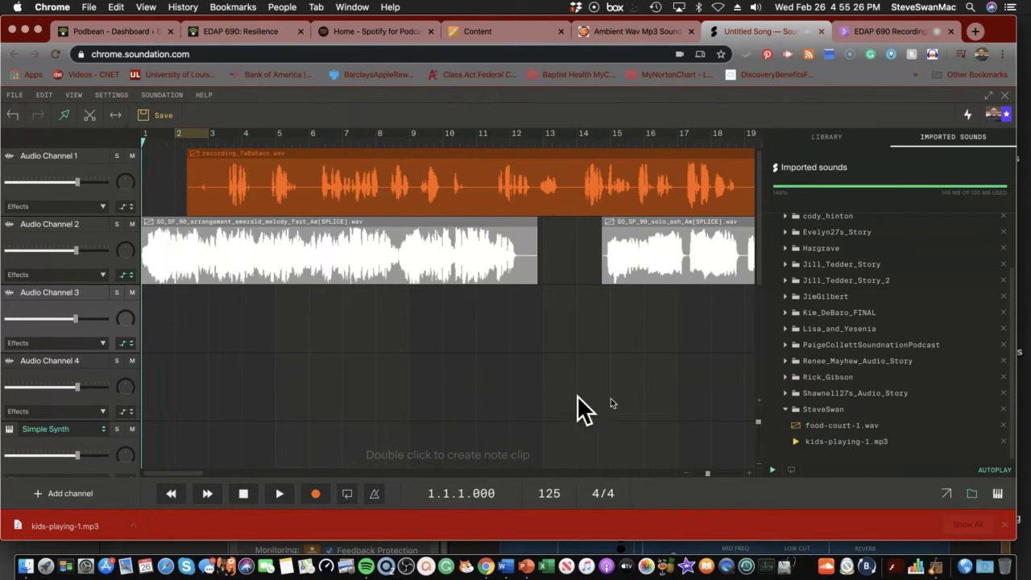
Preview the Kids Playing sound on the Soundjay ambient sounds page, then close that page
left_click(642, 34)
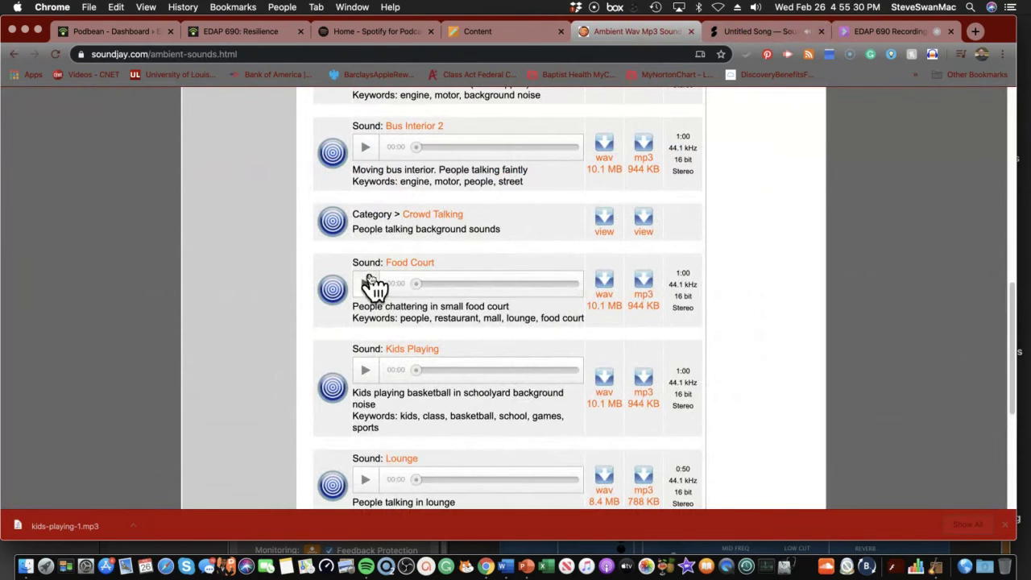
left_click(364, 372)
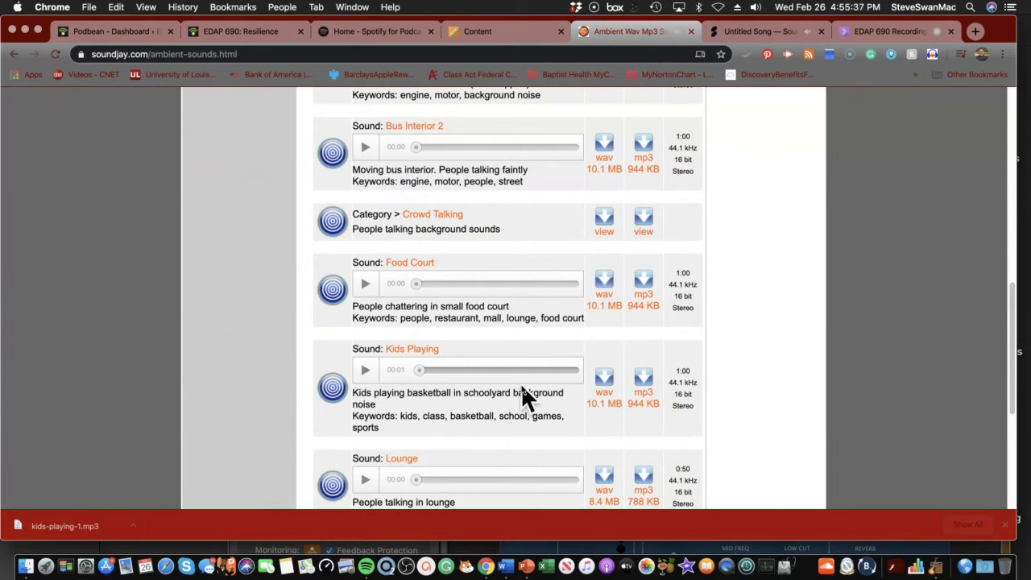
left_click(689, 32)
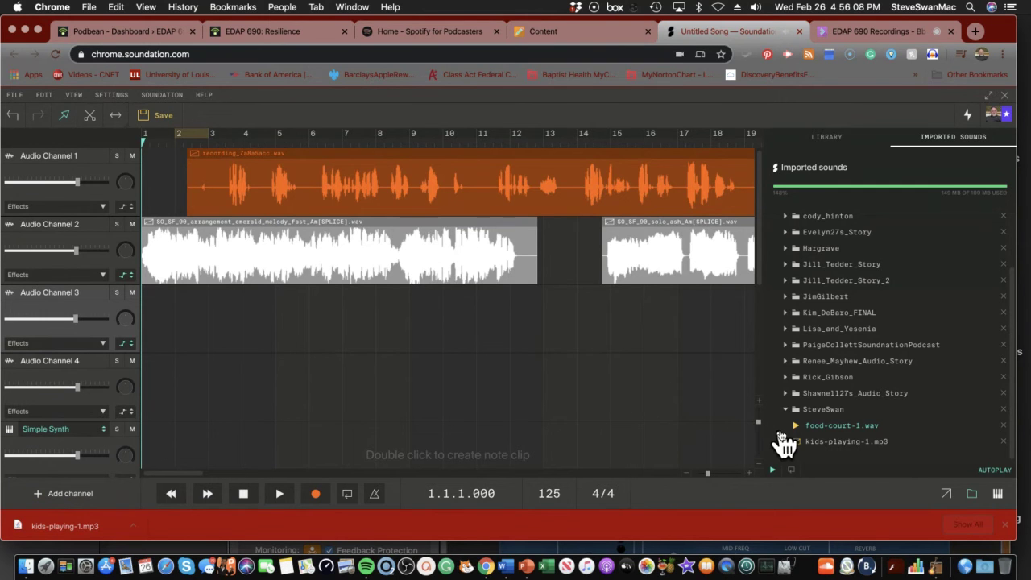
Delete food-court-1.wav from the Imported Sounds uploads folder
left_click(1004, 426)
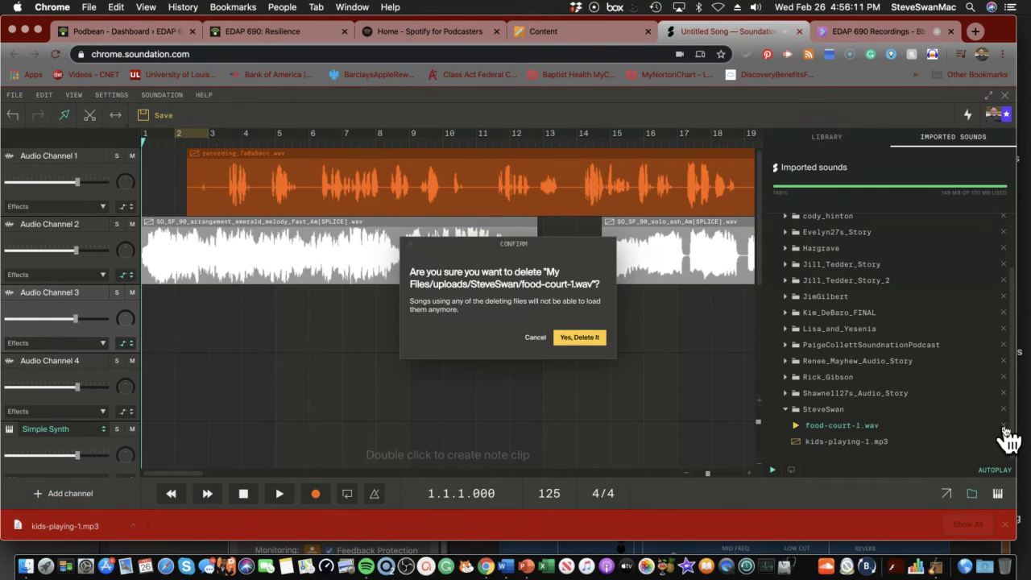
left_click(569, 338)
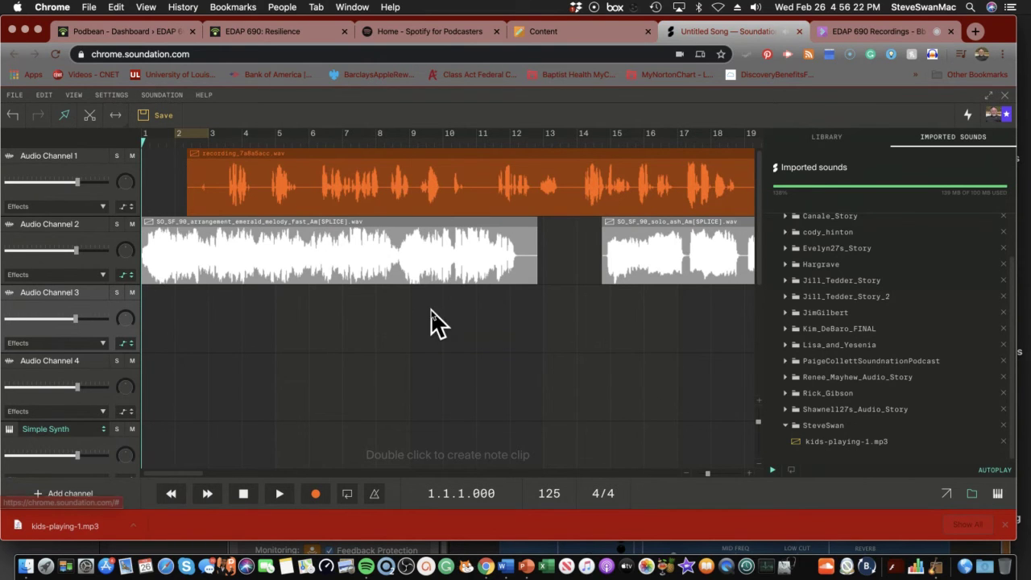
Export the song as a LO-RES MP3 saved as SteveStory.mp3 in the PODCAST folder
left_click(15, 95)
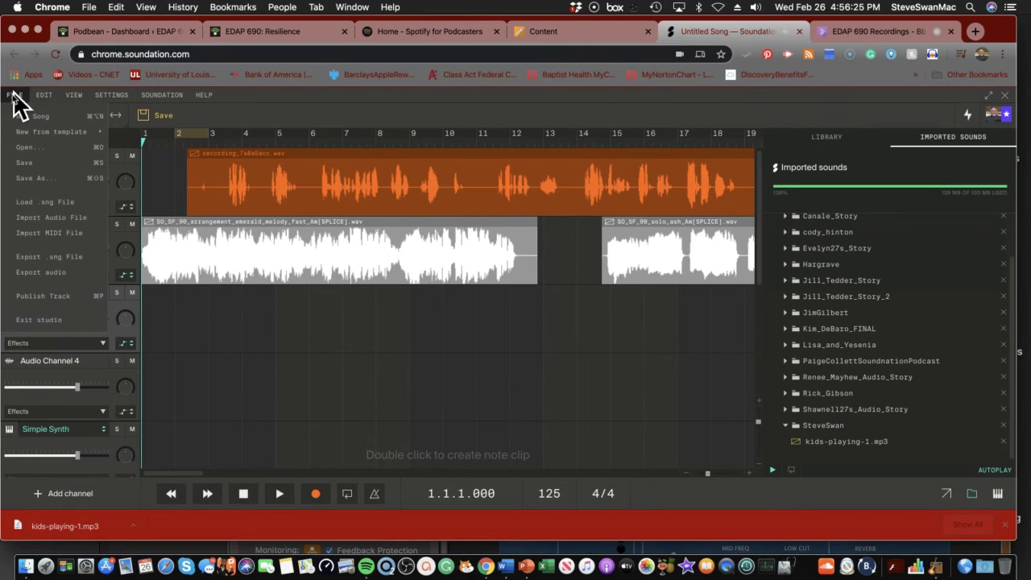
left_click(48, 272)
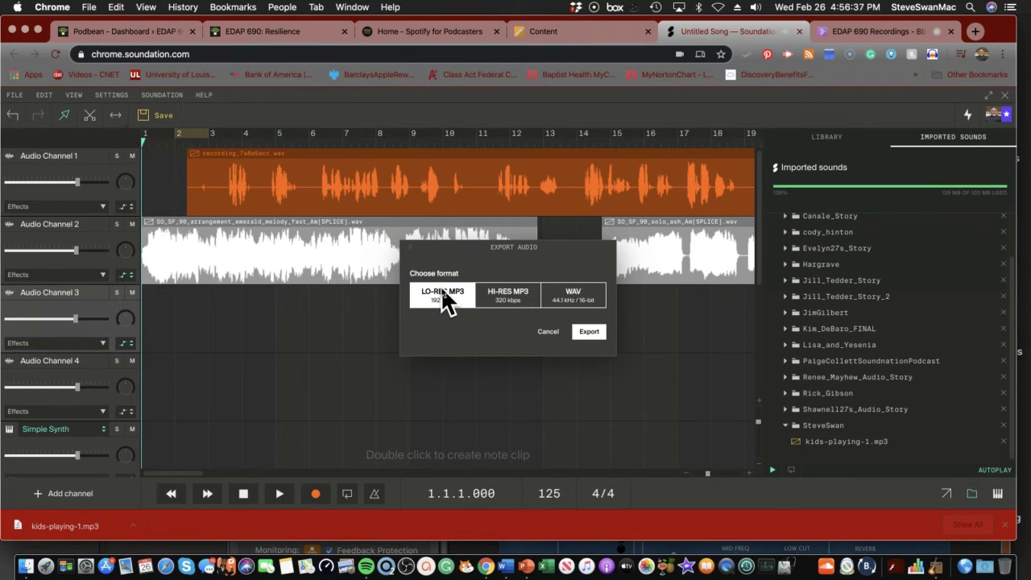
left_click(592, 332)
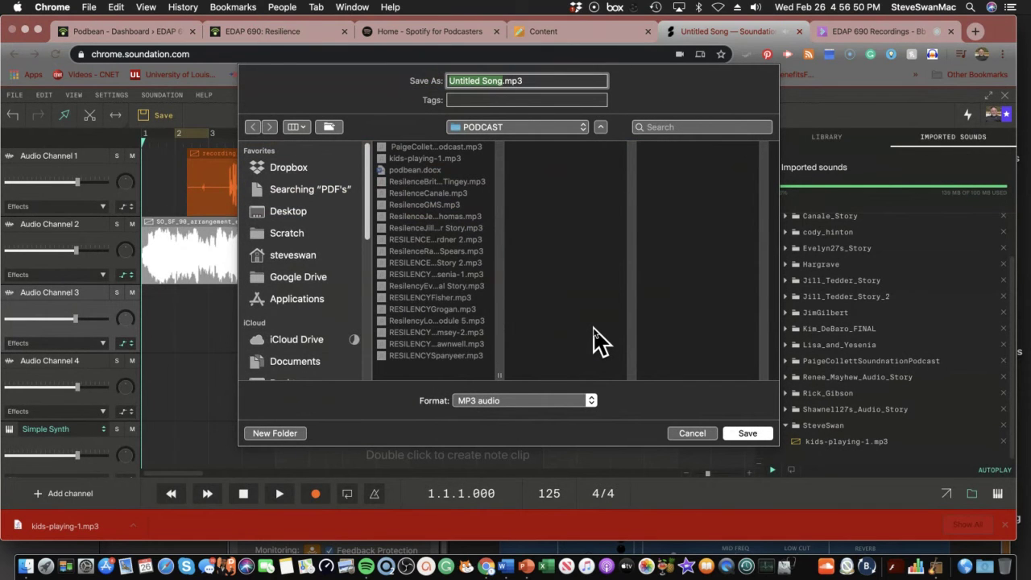
type("S")
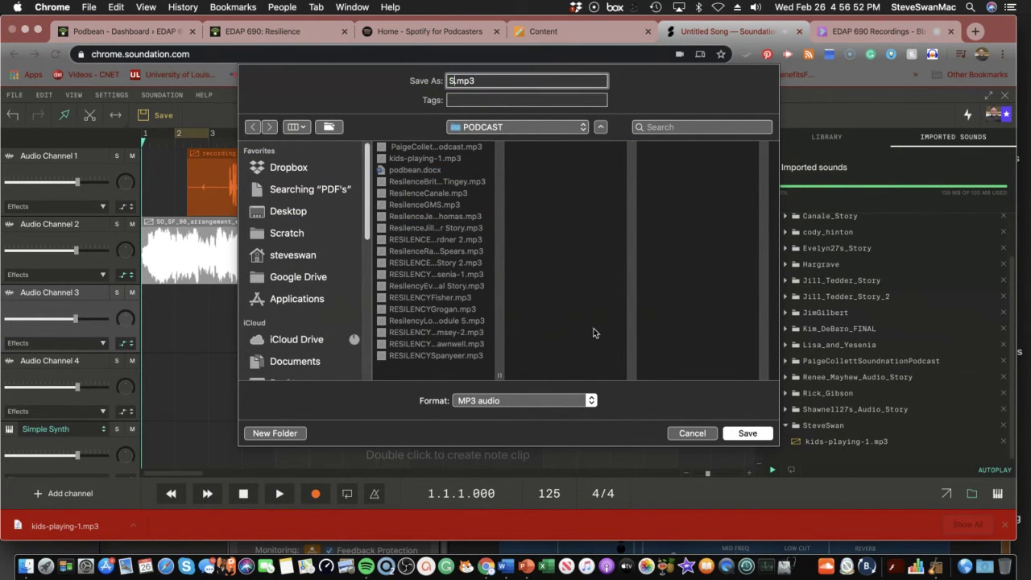
type("SteveStory")
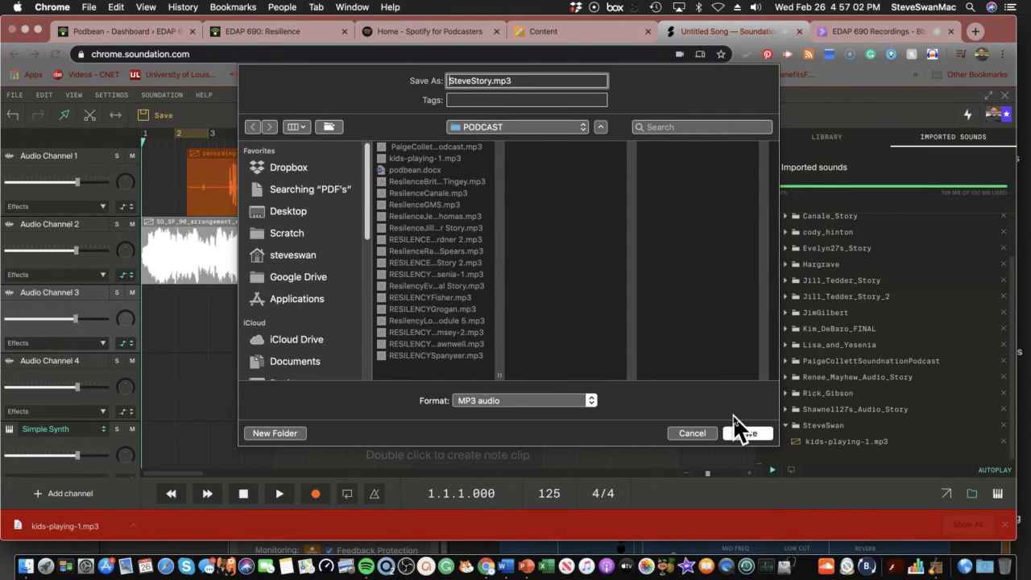
left_click(745, 435)
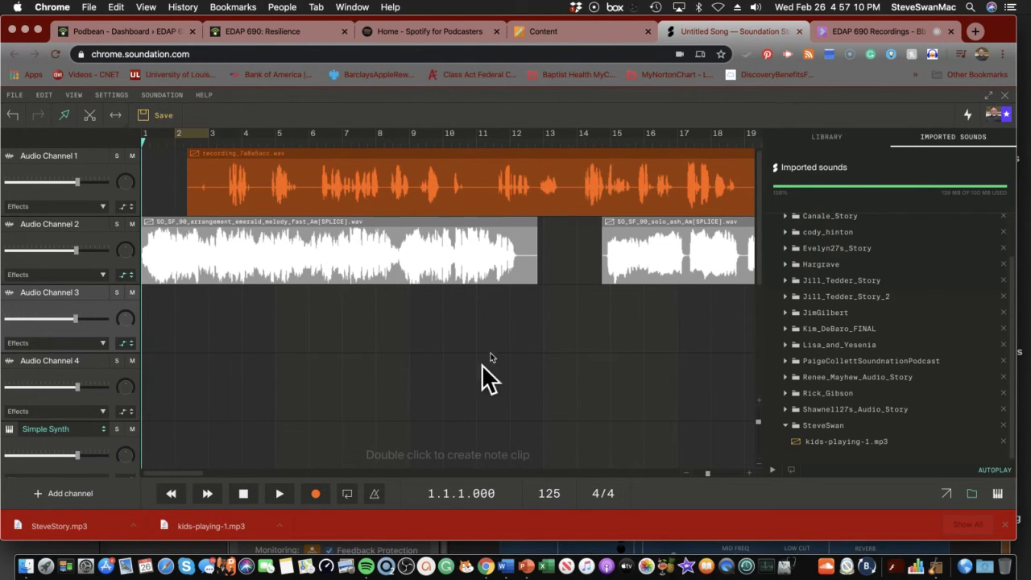
Step the playhead forward through the song toward the end of the narration
left_click(208, 495)
left_click(208, 495)
left_click(207, 495)
left_click(208, 495)
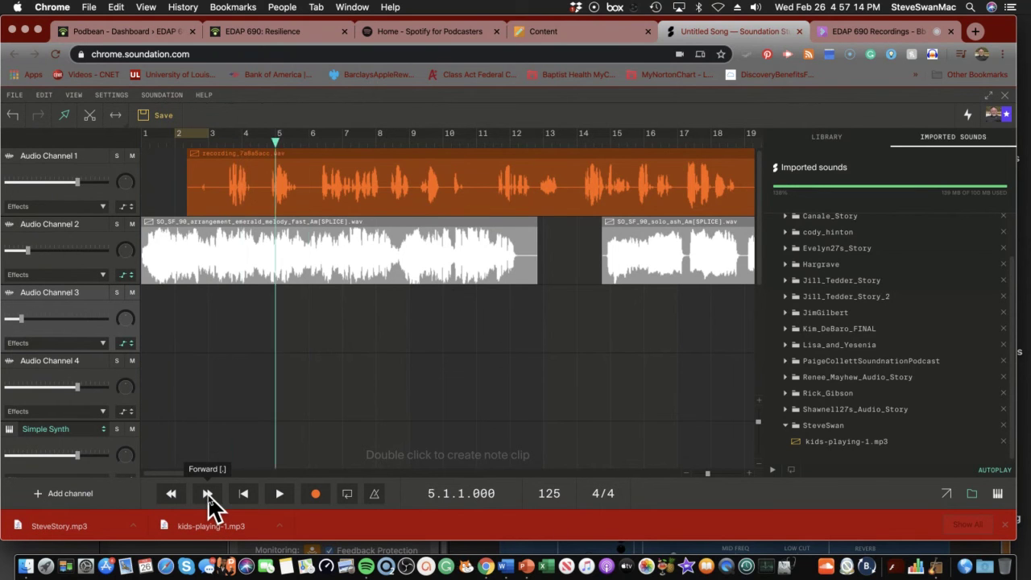
left_click(208, 495)
left_click(207, 494)
left_click(208, 494)
left_click(208, 494)
left_click(207, 494)
left_click(208, 494)
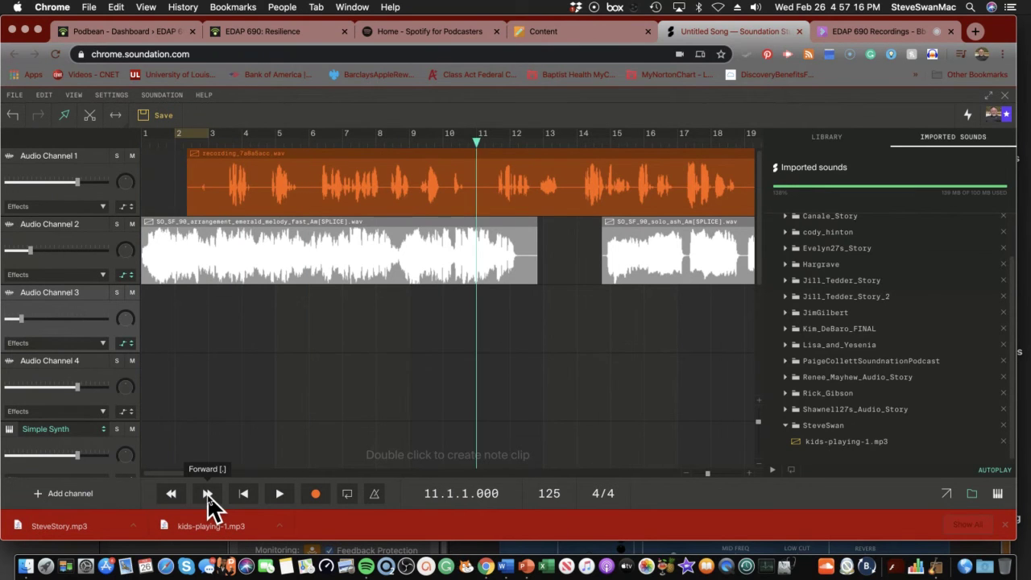
left_click(207, 494)
left_click(208, 495)
left_click(208, 495)
left_click(208, 494)
left_click(208, 495)
left_click(208, 495)
left_click(208, 494)
left_click(208, 495)
left_click(208, 495)
left_click(208, 494)
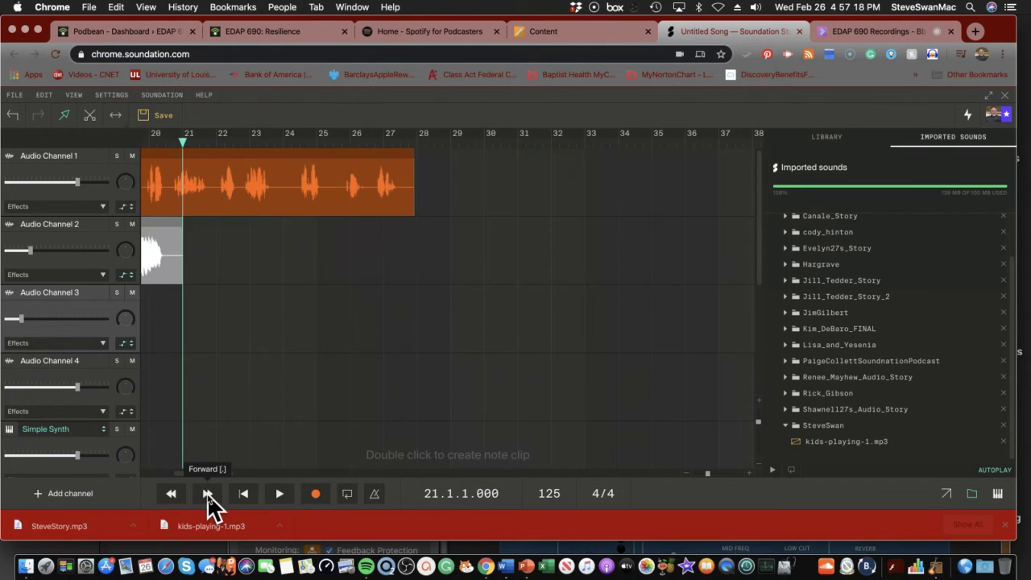
left_click(208, 494)
left_click(207, 495)
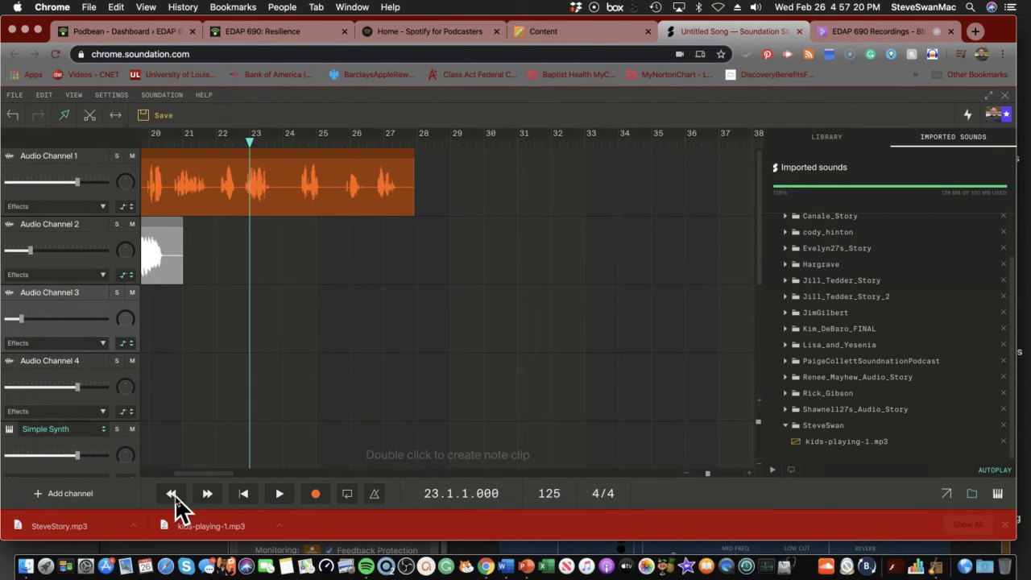
Rewind to the start and drop kids-playing-1.mp3 onto a new Audio Channel 5 at bar 1
left_click(170, 493)
left_click(170, 494)
left_click(170, 494)
left_click(170, 493)
left_click(170, 494)
left_click(170, 494)
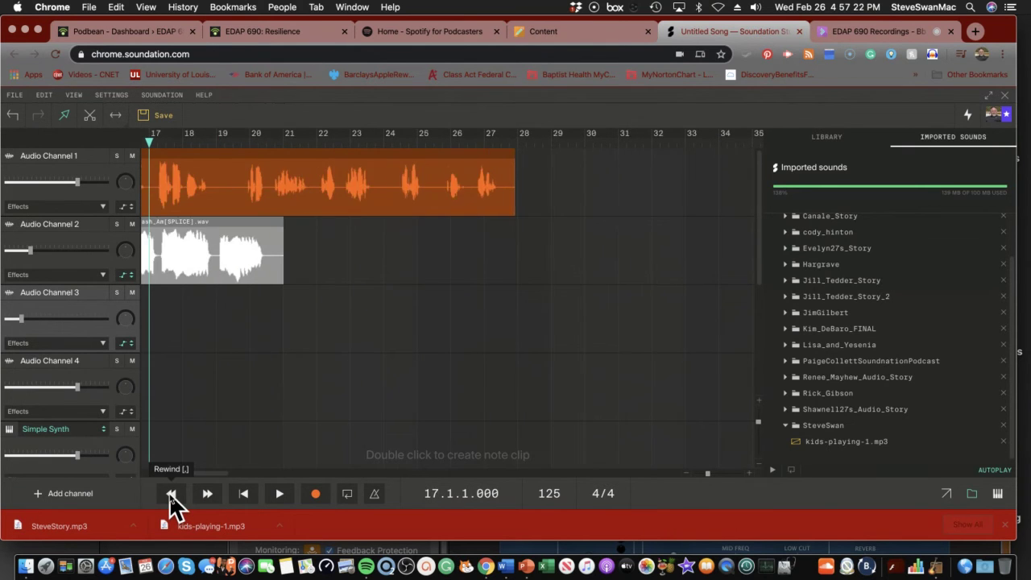
left_click(170, 494)
left_click(170, 494)
left_click(170, 494)
left_click(170, 494)
left_click(170, 494)
left_click(170, 494)
left_click(170, 494)
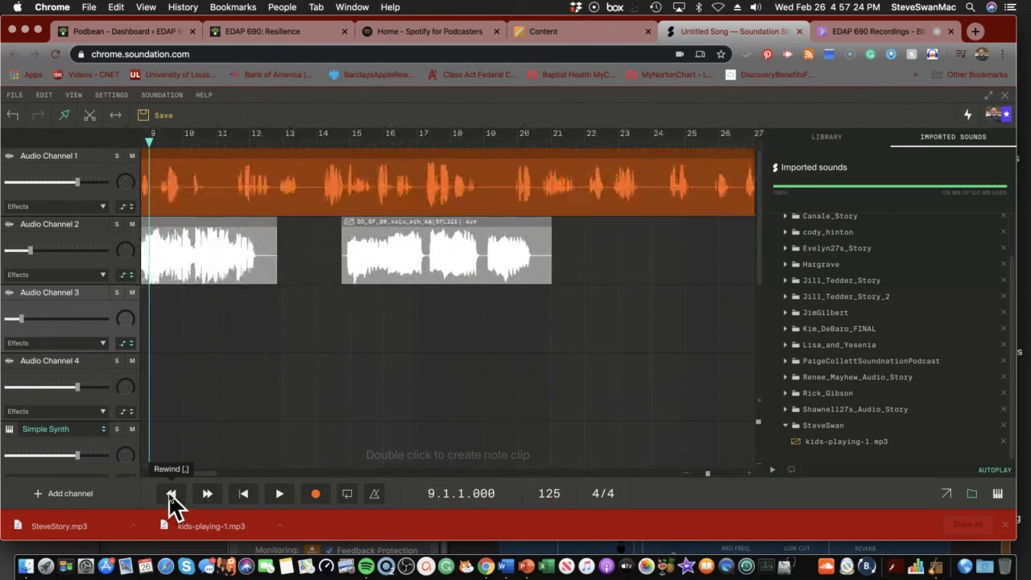
left_click(170, 494)
left_click(170, 494)
left_click(170, 494)
left_click(170, 494)
left_click(170, 493)
left_click(170, 493)
left_click(170, 494)
left_click(170, 493)
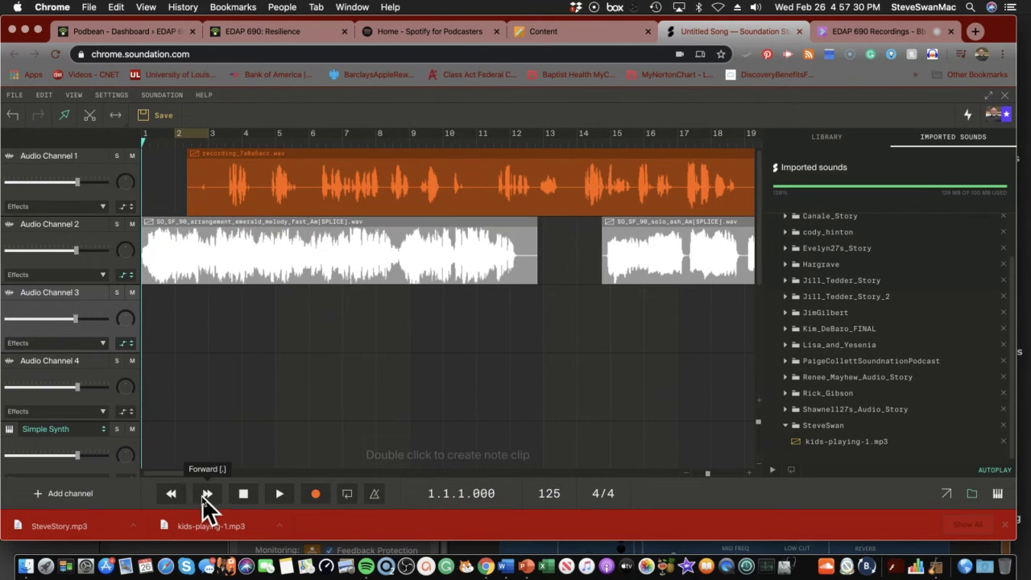
left_click_drag(204, 442, 202, 438)
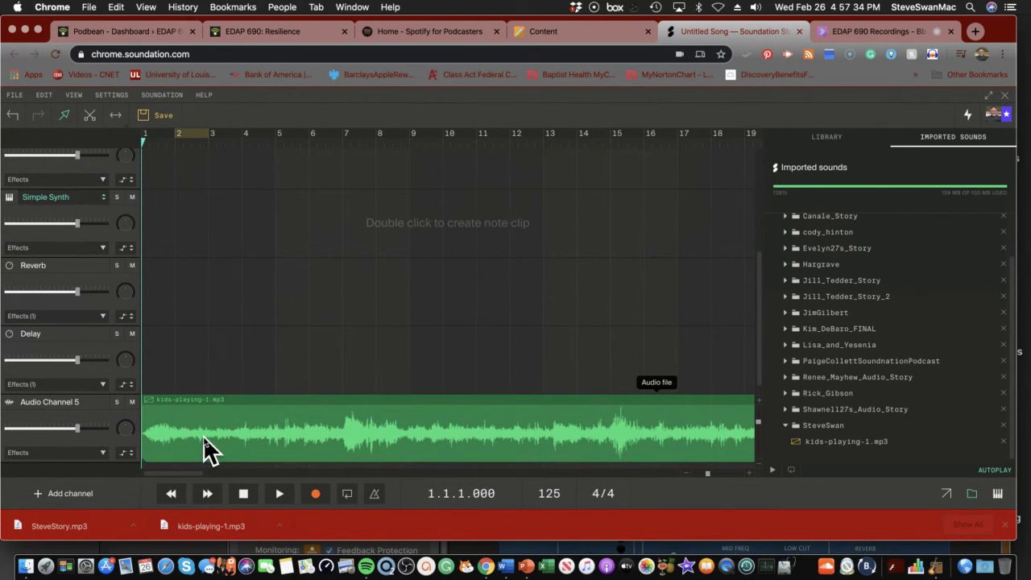
left_click(260, 401)
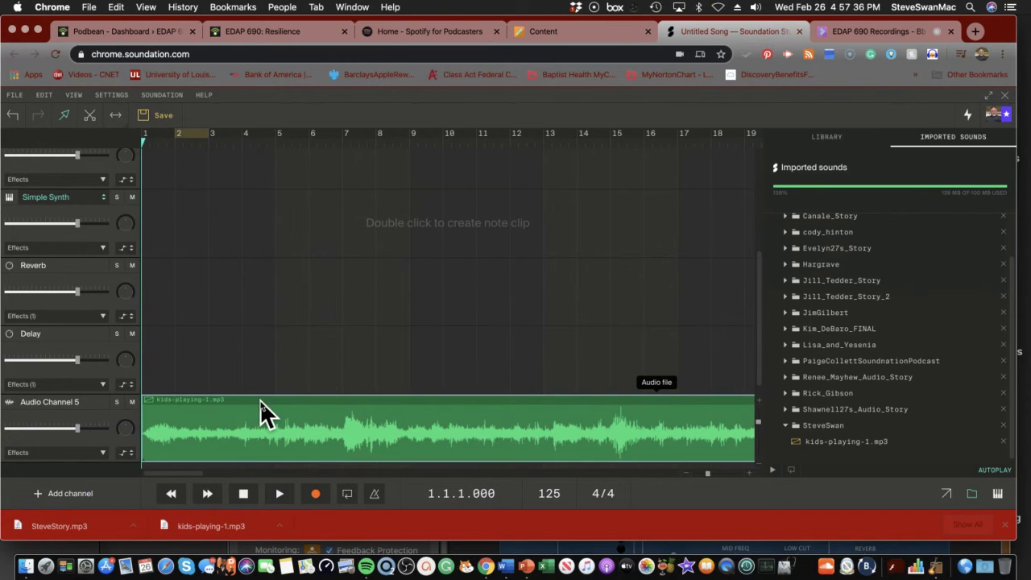
Delete the misplaced kids clip and place kids-playing-1.mp3 on Audio Channel 3
key("Delete")
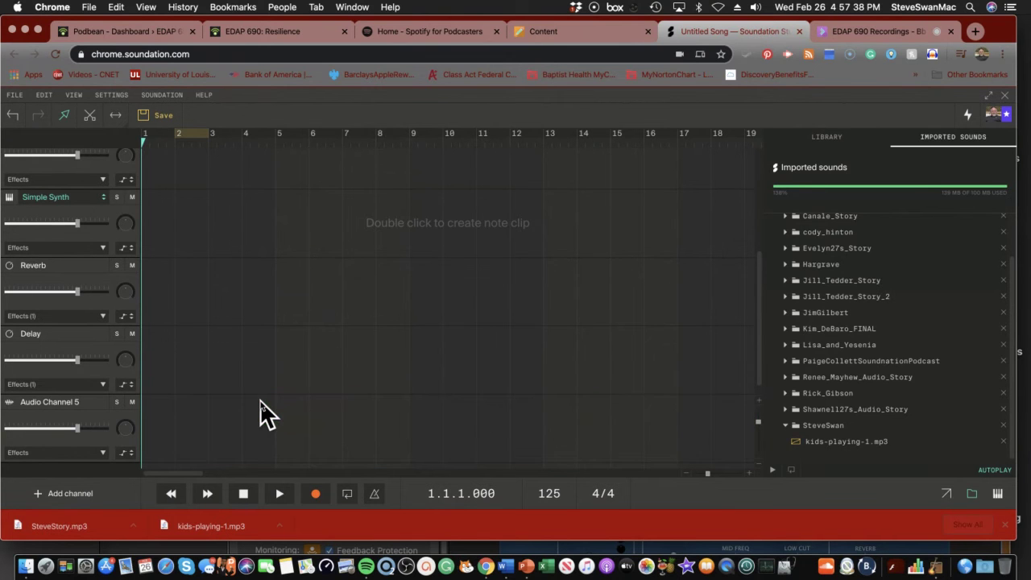
scroll(274, 396, "up", 5)
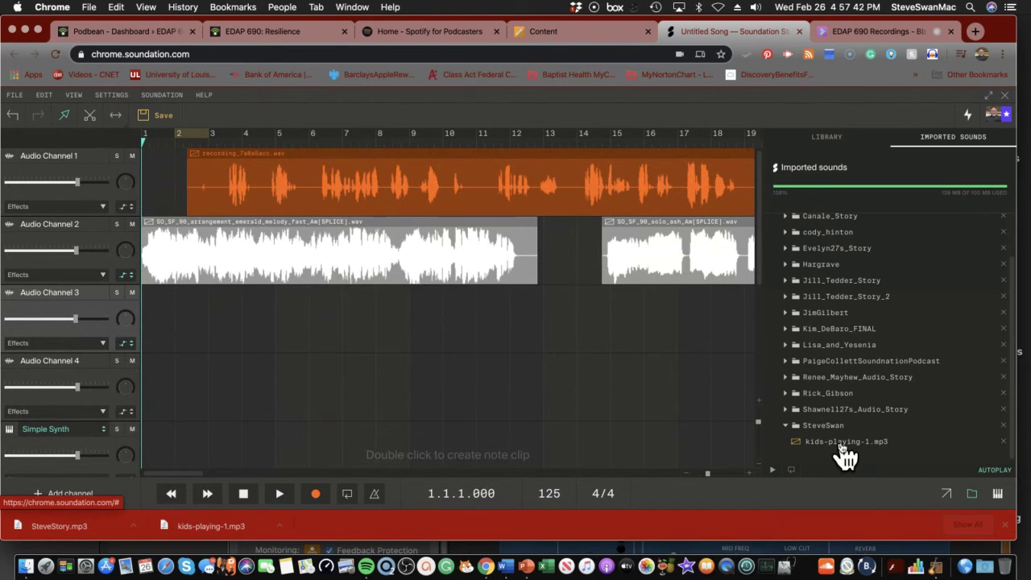
left_click_drag(842, 448, 194, 315)
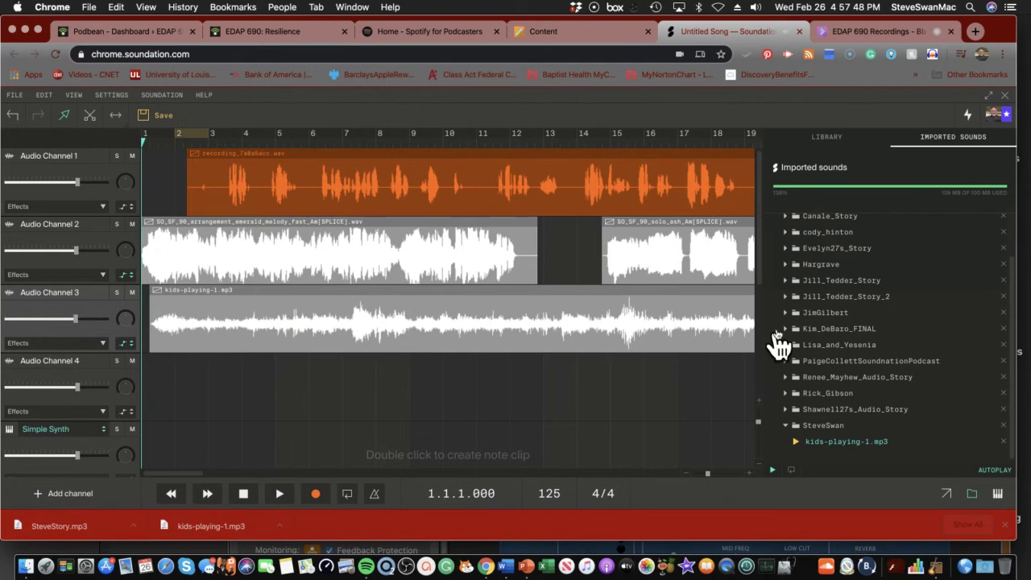
Show the clip's volume automation and pull the volume line down low
left_click(126, 342)
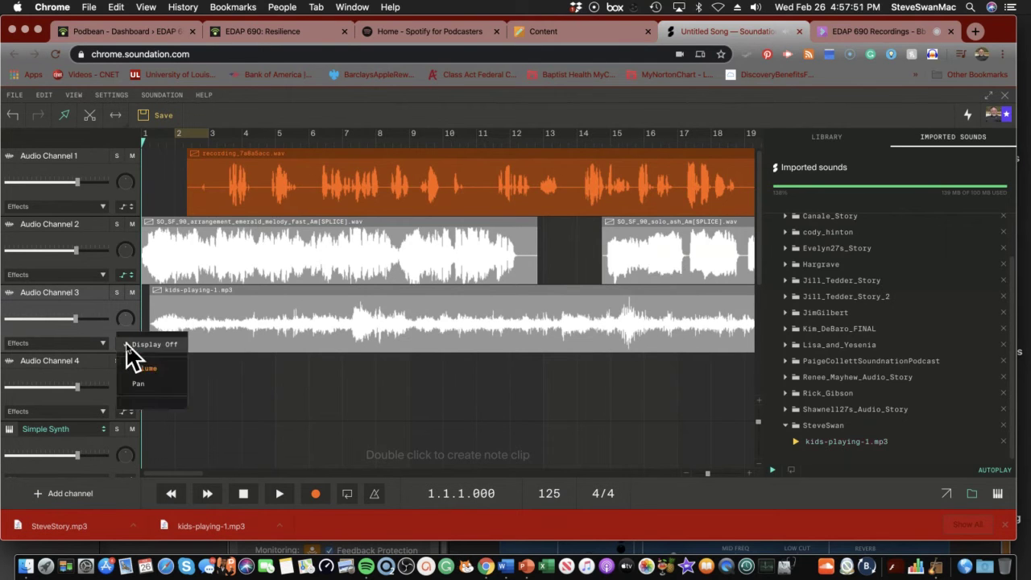
left_click(153, 378)
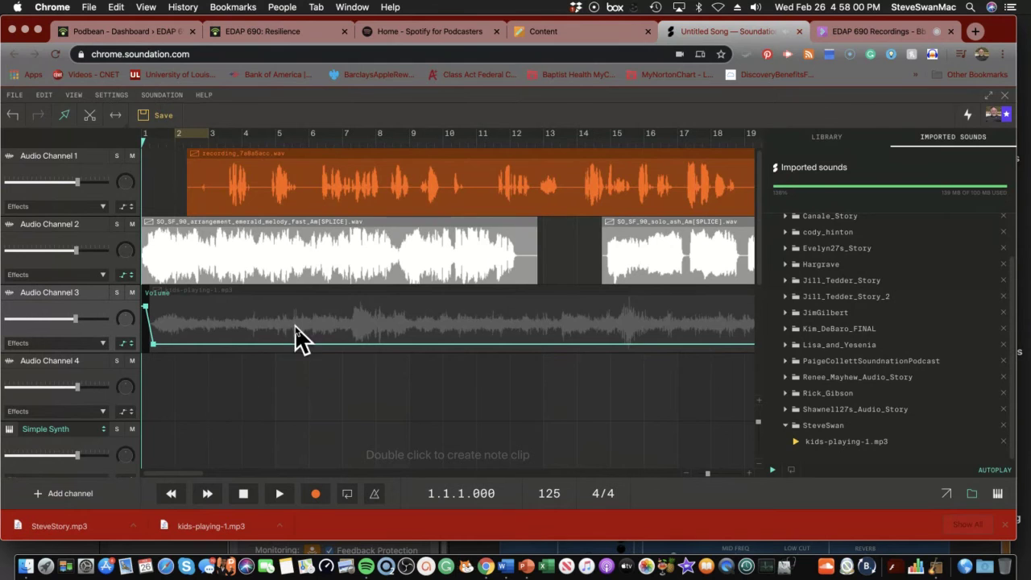
left_click_drag(294, 327, 306, 357)
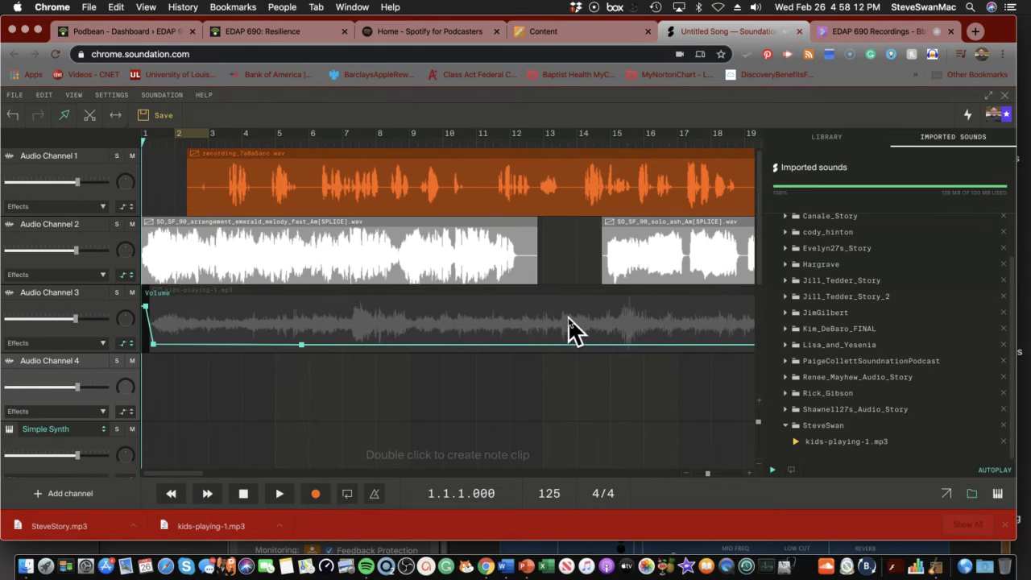
Advance the playhead to around bar 22
left_click(207, 494)
left_click(207, 494)
left_click(207, 494)
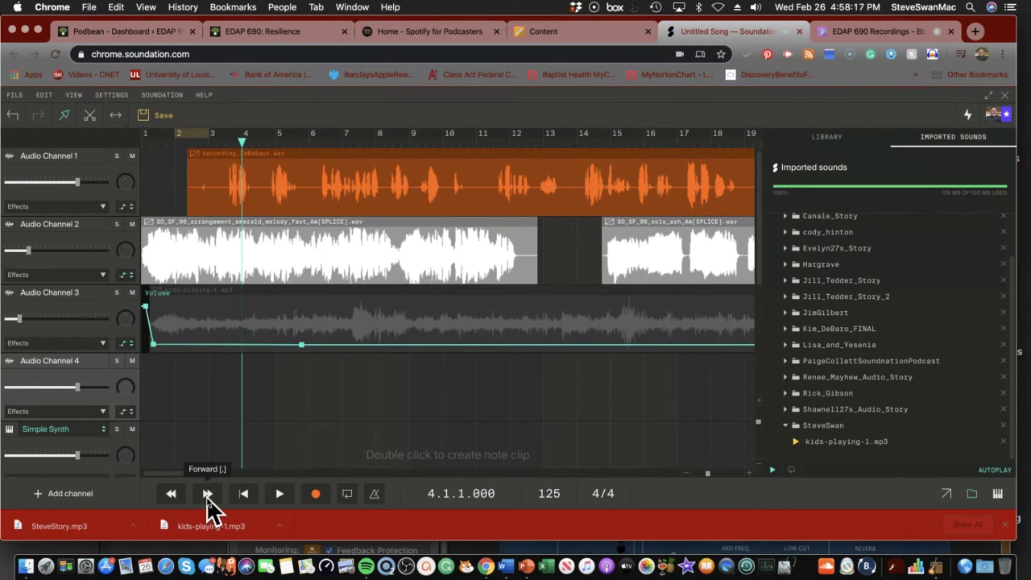
left_click(206, 493)
left_click(206, 494)
left_click(206, 494)
left_click(206, 494)
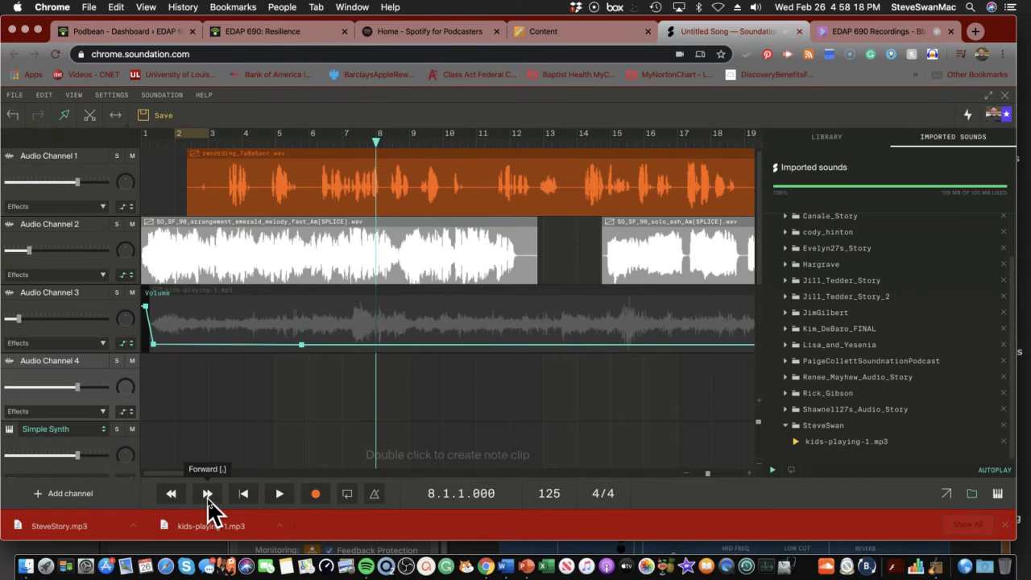
left_click(207, 494)
left_click(207, 495)
left_click(207, 494)
left_click(207, 495)
left_click(207, 494)
left_click(208, 494)
left_click(207, 494)
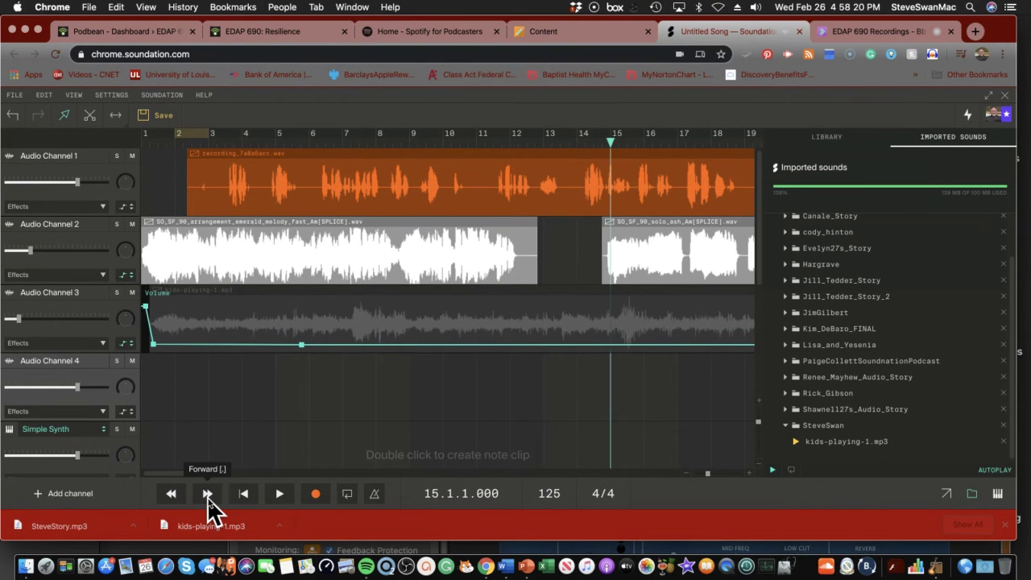
left_click(207, 495)
left_click(207, 495)
left_click(207, 495)
left_click(207, 495)
left_click(207, 494)
left_click(207, 494)
left_click(207, 495)
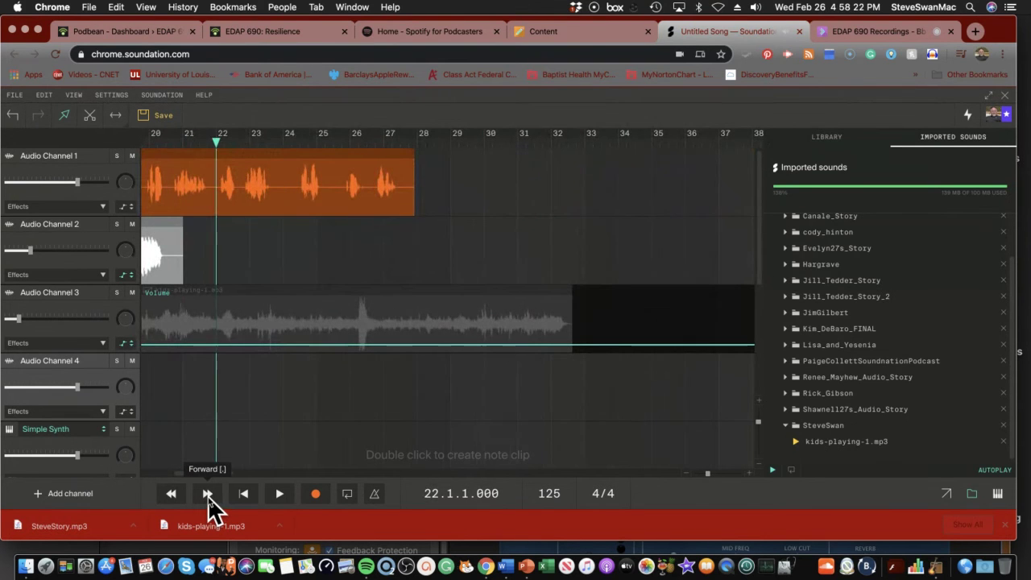
left_click(207, 494)
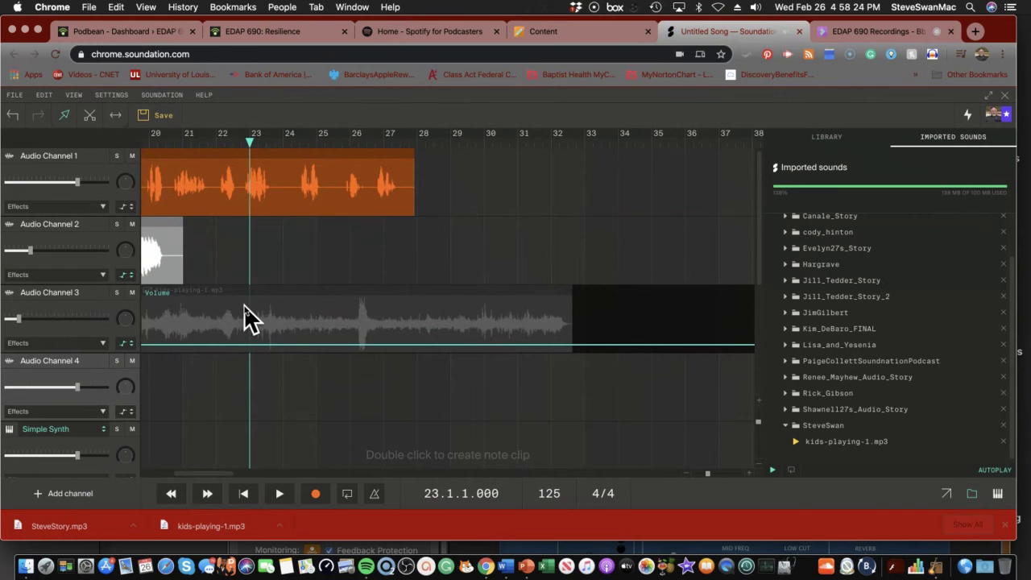
Move the playhead back to bar 21 and raise the volume automation point there
left_click_drag(244, 306, 181, 344)
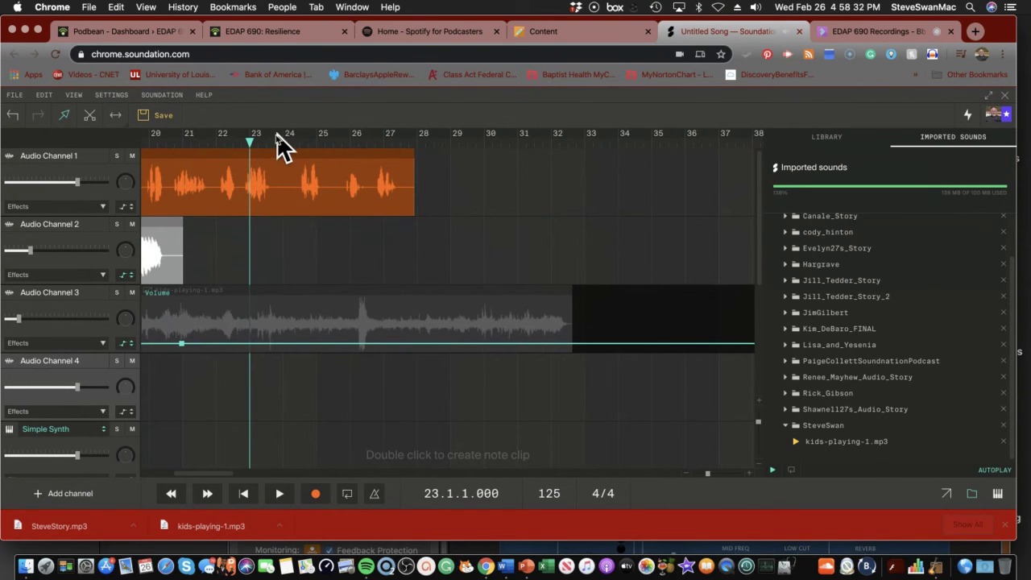
left_click_drag(249, 143, 186, 143)
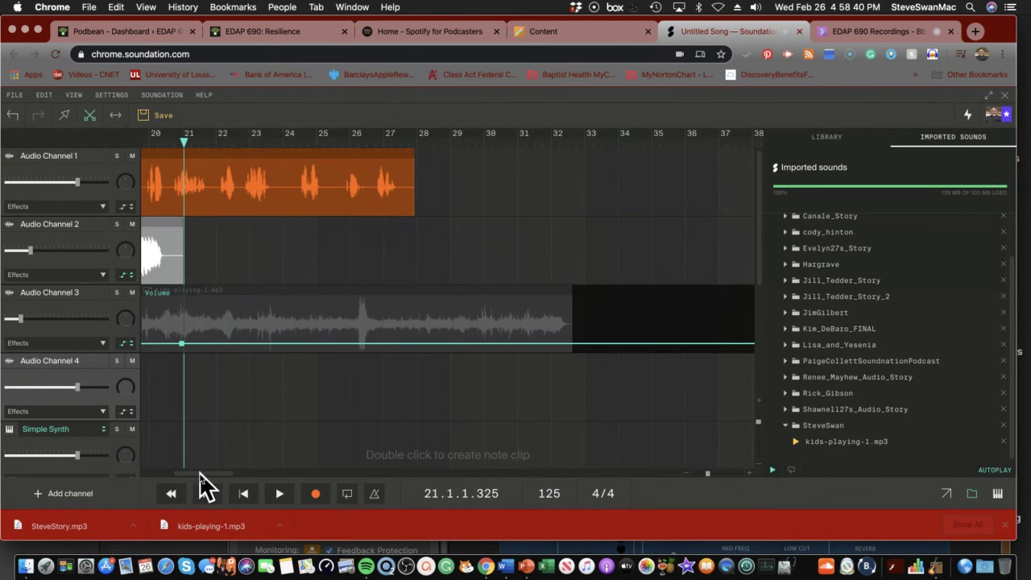
left_click_drag(182, 344, 183, 320)
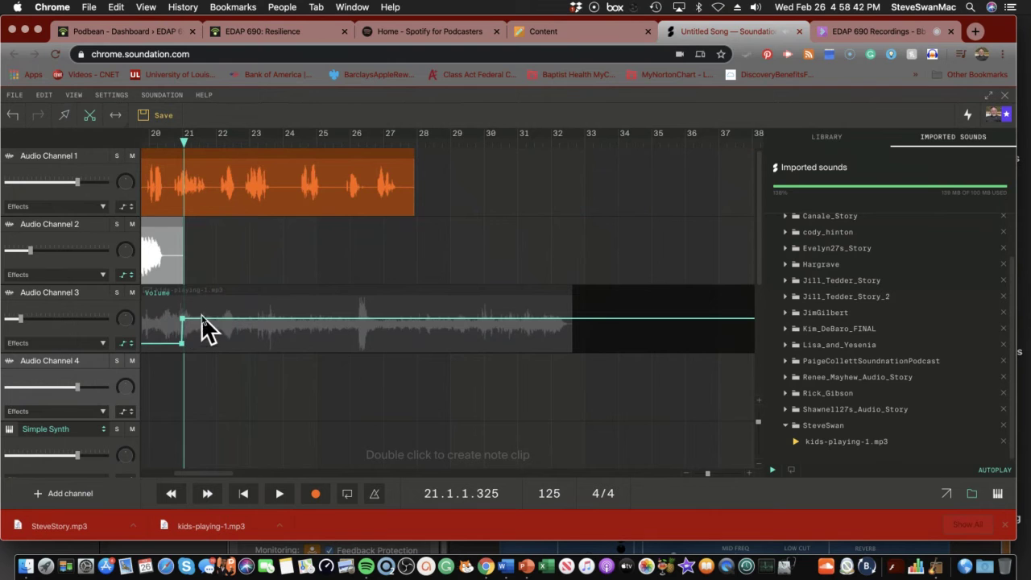
Add volume points that dip after bar 21, rise again, hold near the clip end, then fade past it
right_click(215, 296)
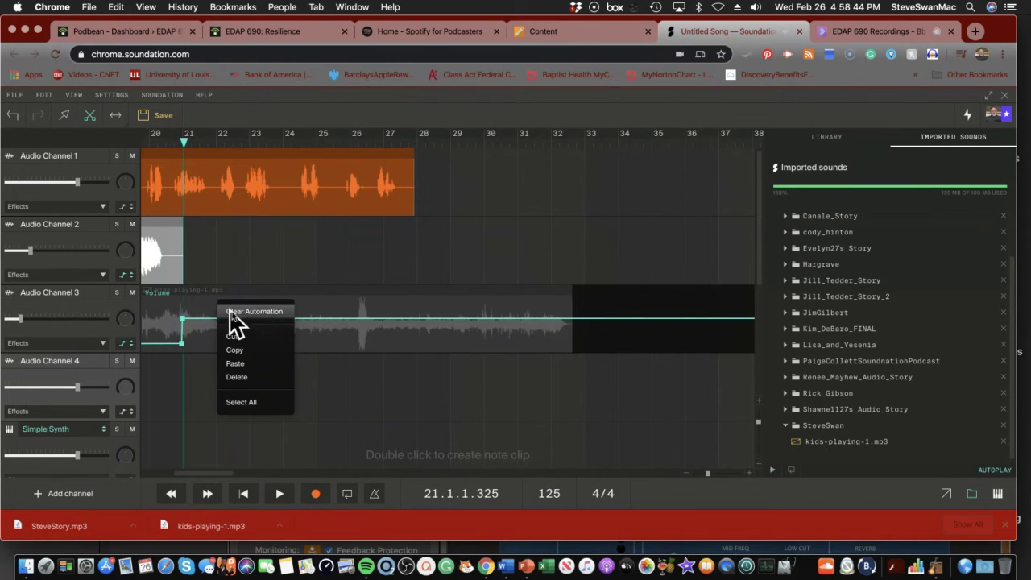
left_click(199, 352)
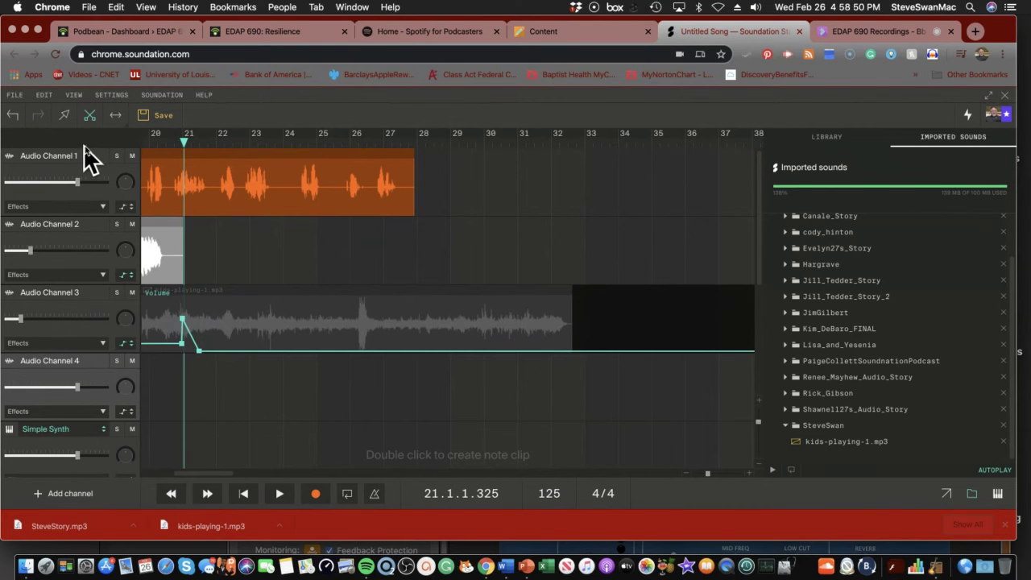
left_click(233, 311)
right_click(234, 313)
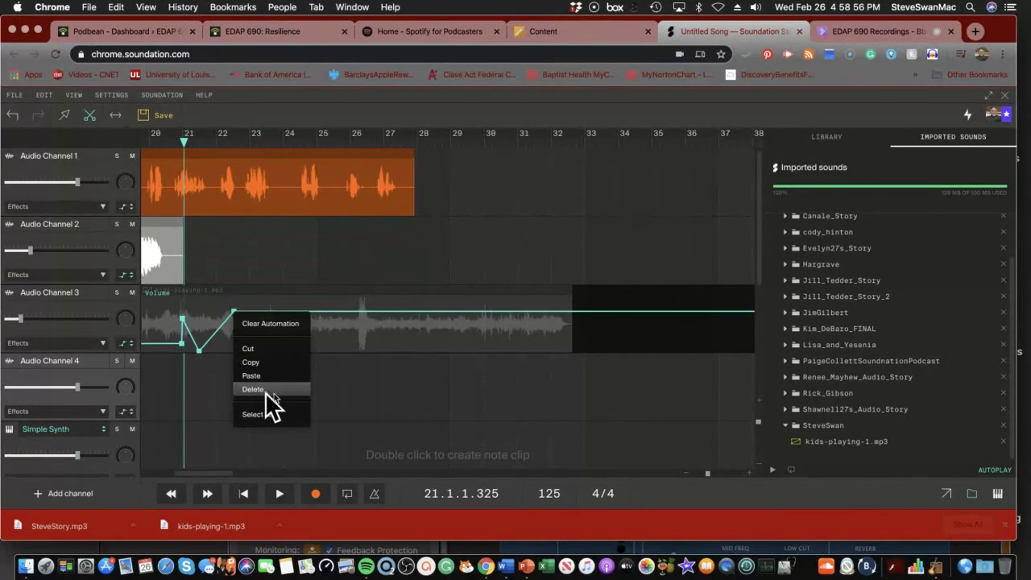
left_click(663, 331)
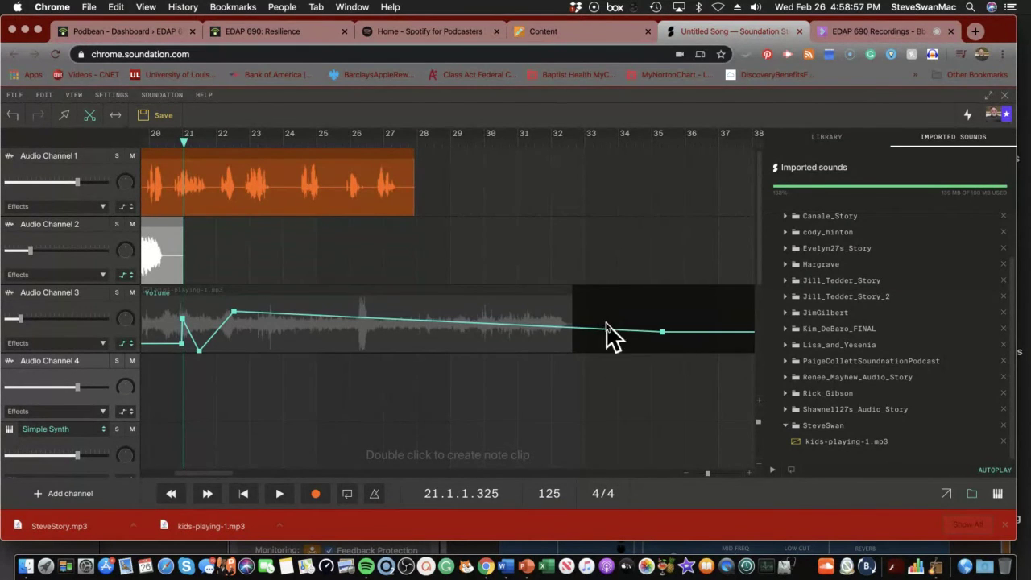
left_click(569, 304)
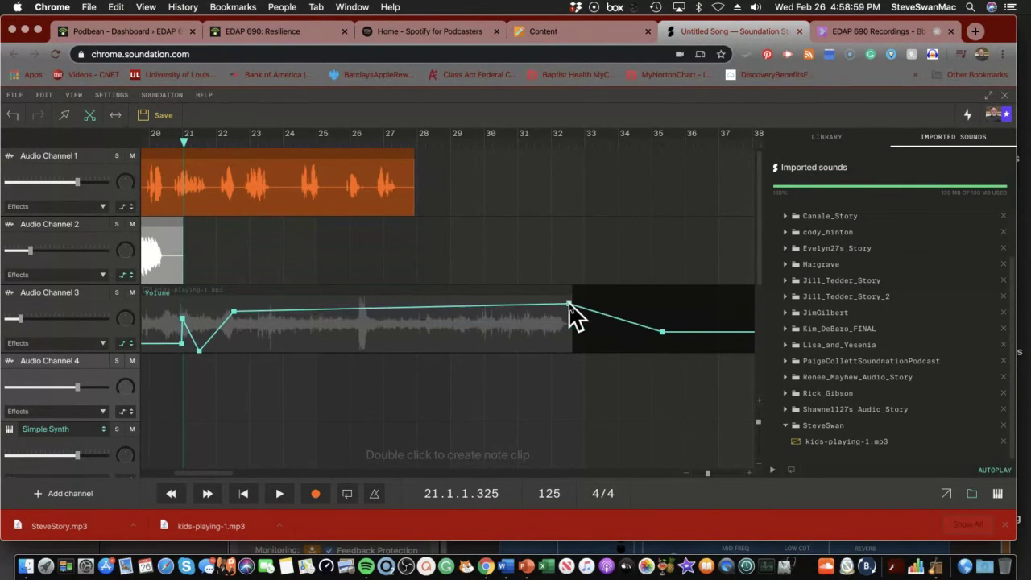
left_click(126, 344)
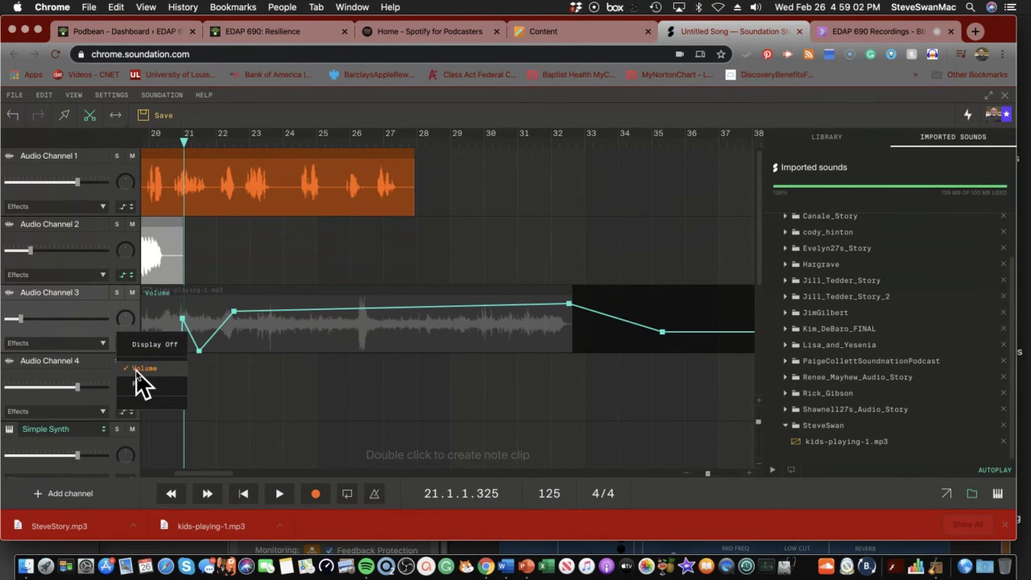
Hide the automation overlay, split the kids clip twice and delete its right part
left_click(141, 345)
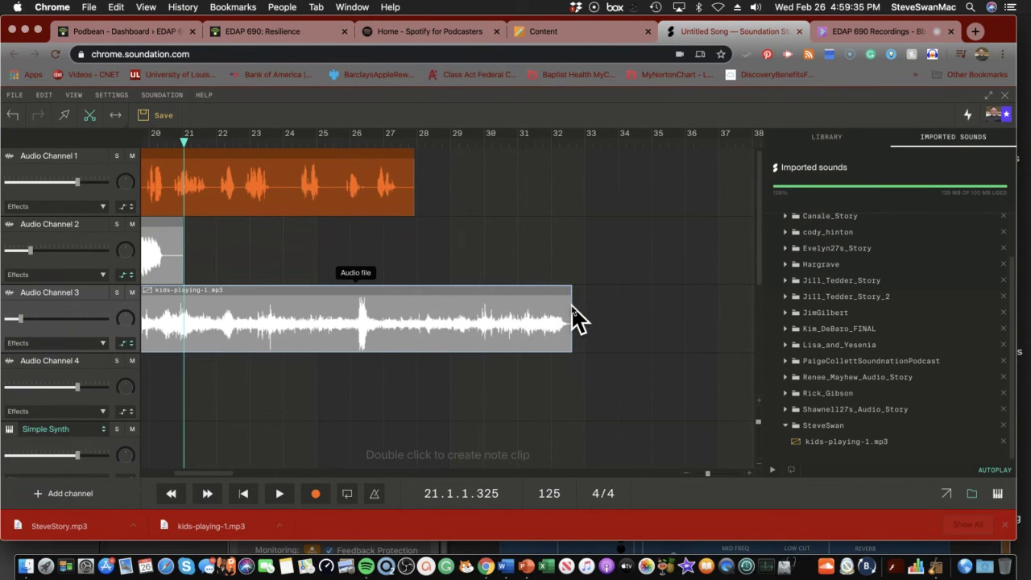
left_click_drag(573, 320, 571, 320)
left_click(224, 336)
left_click(298, 338)
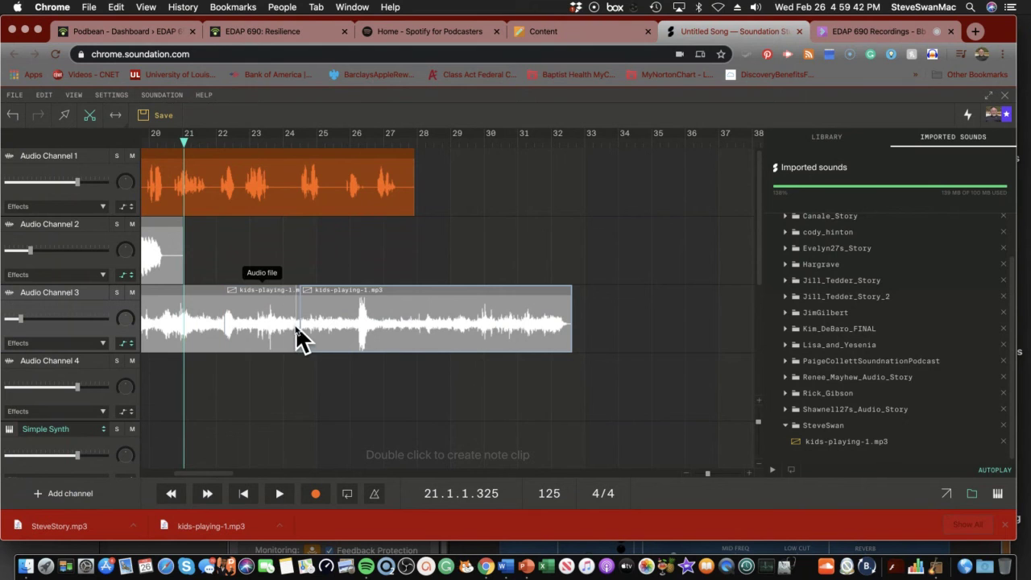
key("Delete")
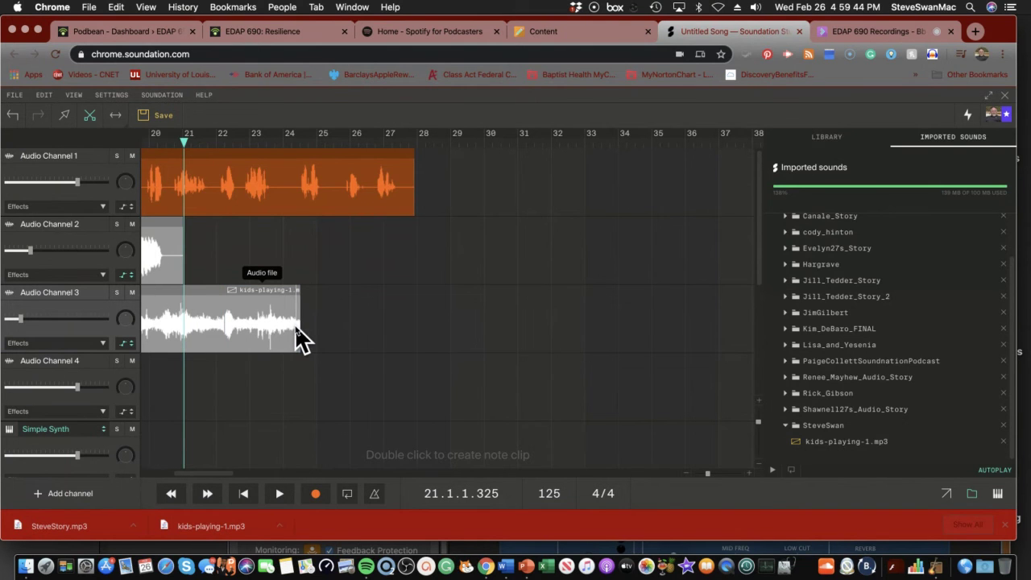
Split the remaining clip at bar 21 and delete the leftover pieces after it
left_click(186, 322)
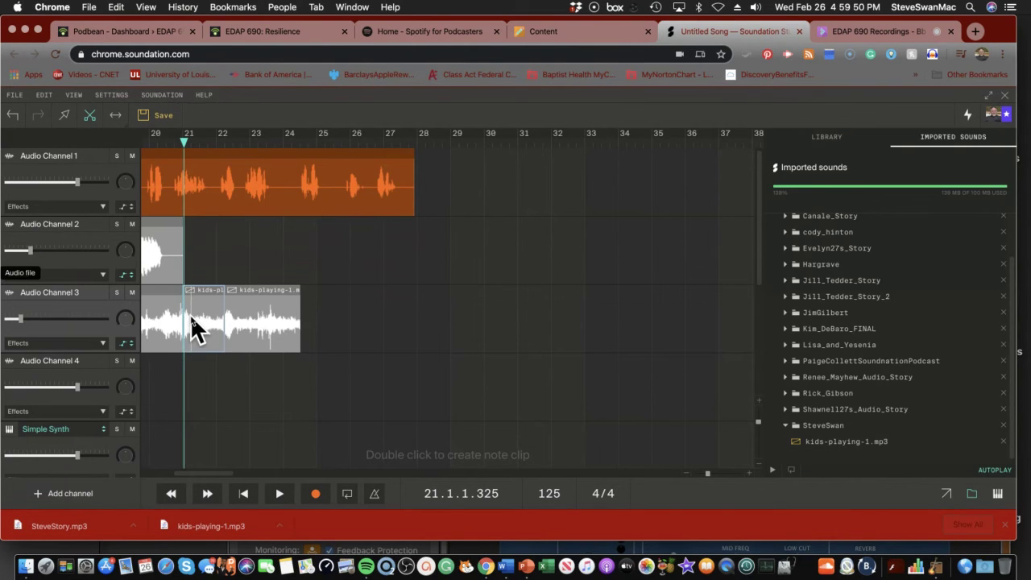
key("Delete")
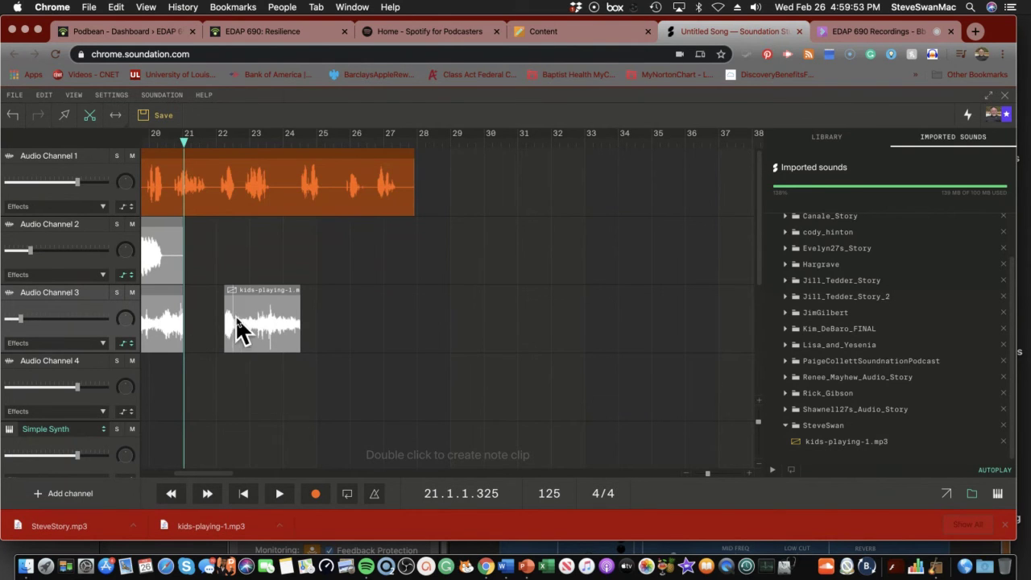
left_click(240, 322)
key("Delete")
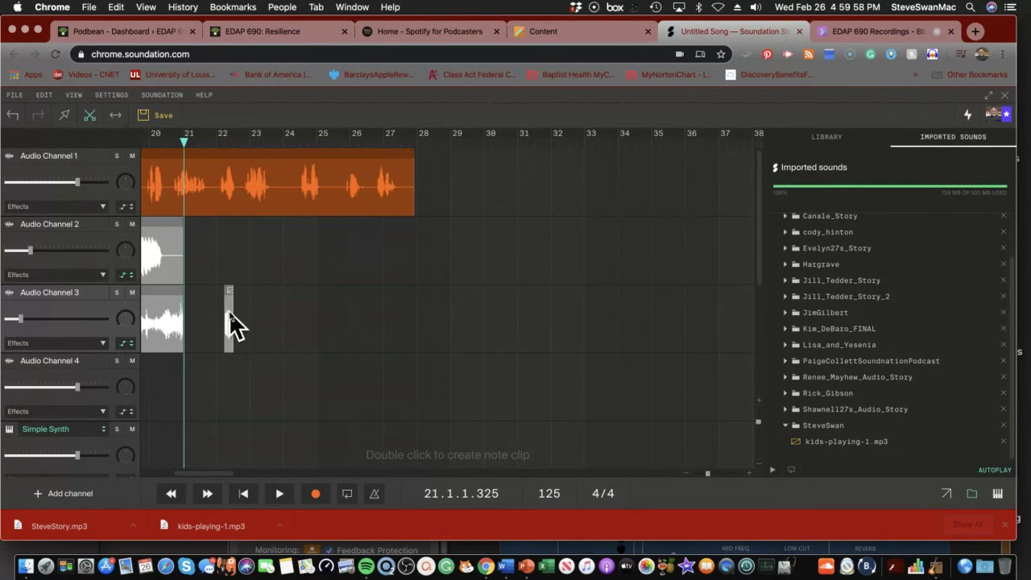
left_click(91, 118)
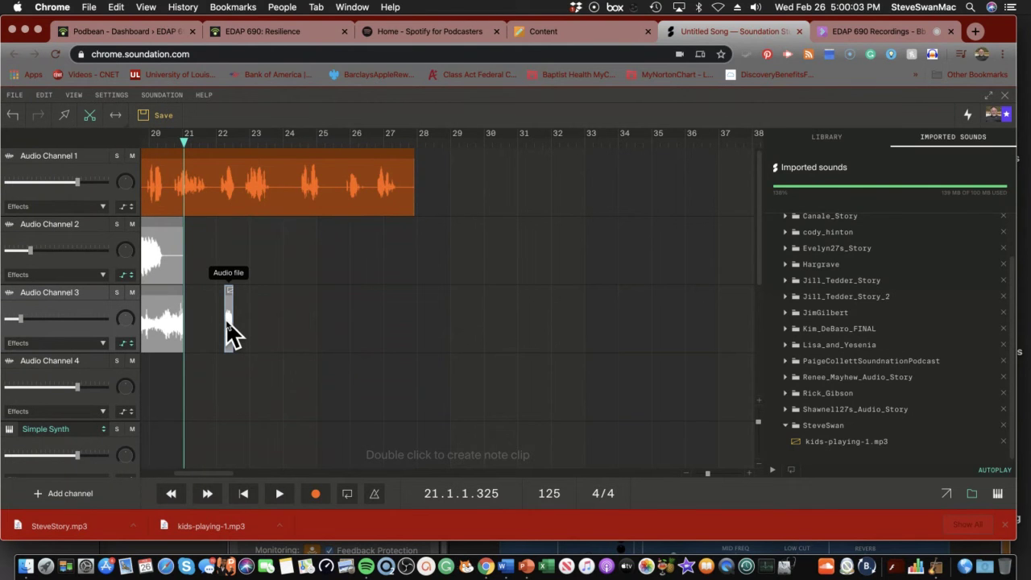
key("Delete")
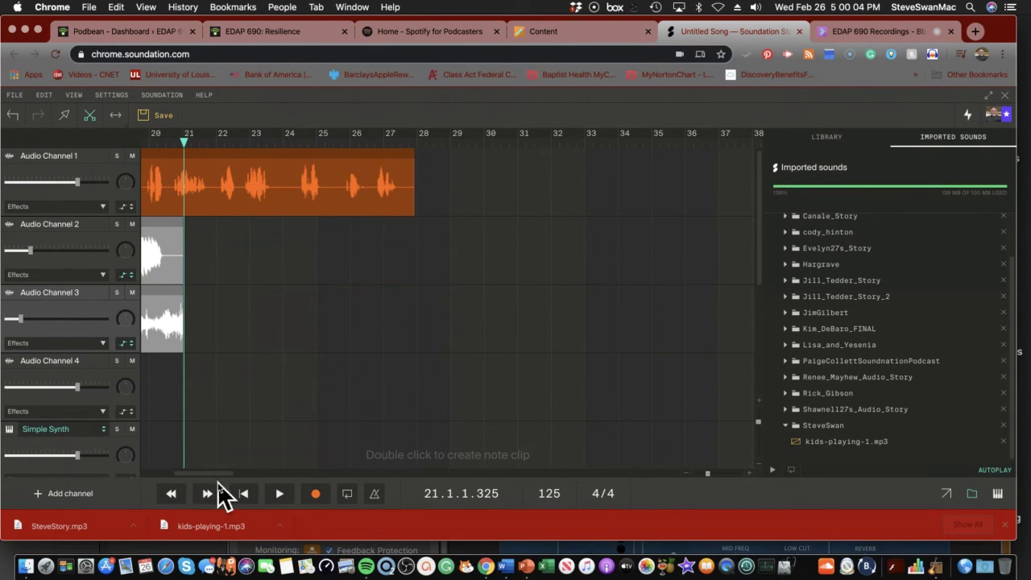
Show Audio Channel 3's volume automation, play to bar 13, and add a point ramping it up
left_click(242, 493)
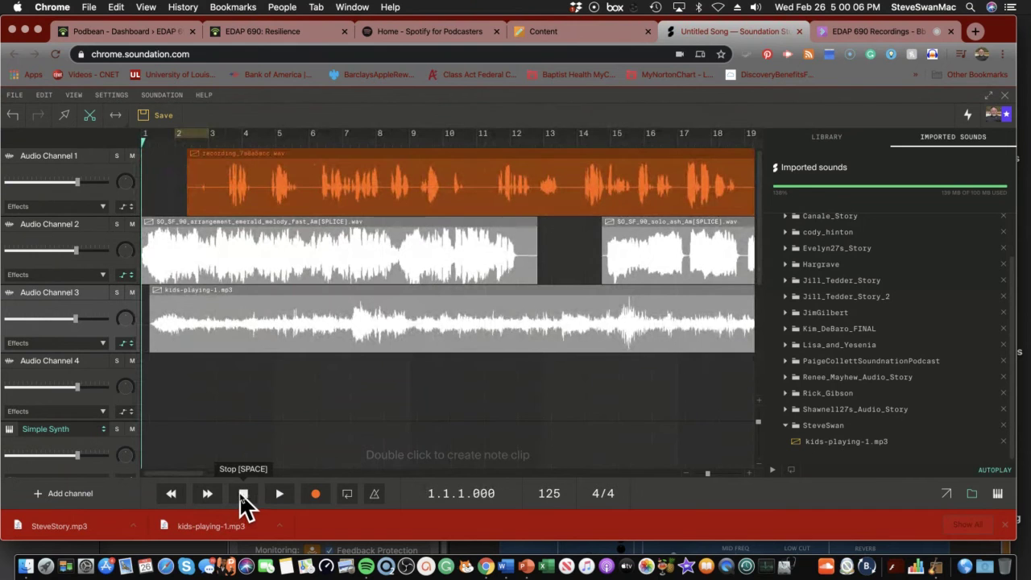
left_click(127, 344)
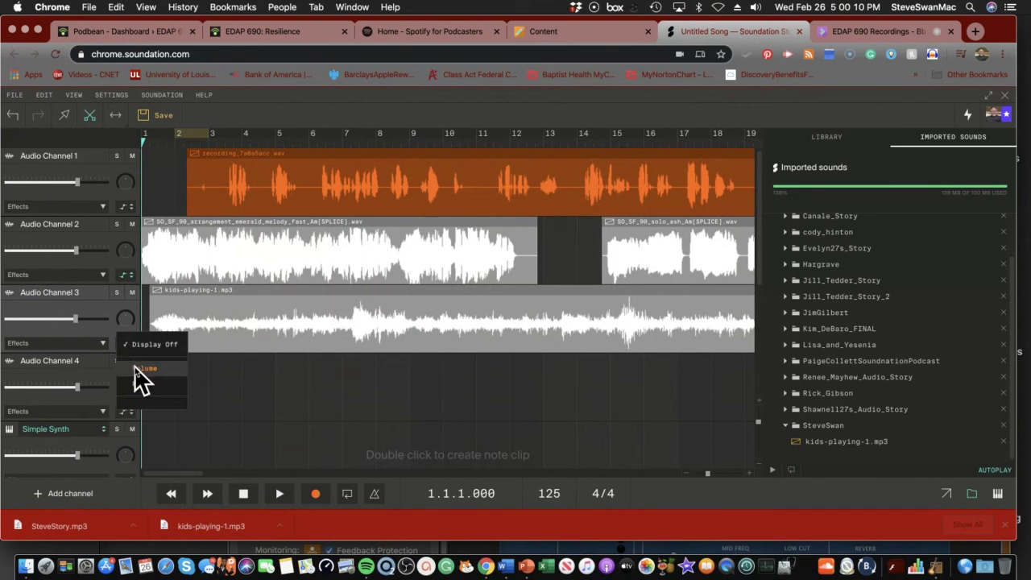
left_click(137, 367)
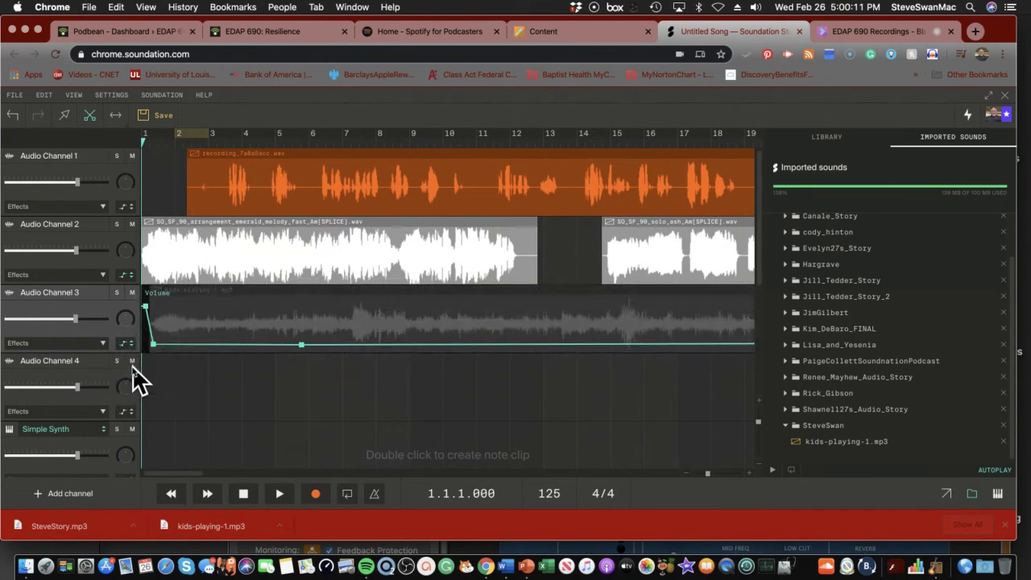
left_click(280, 495)
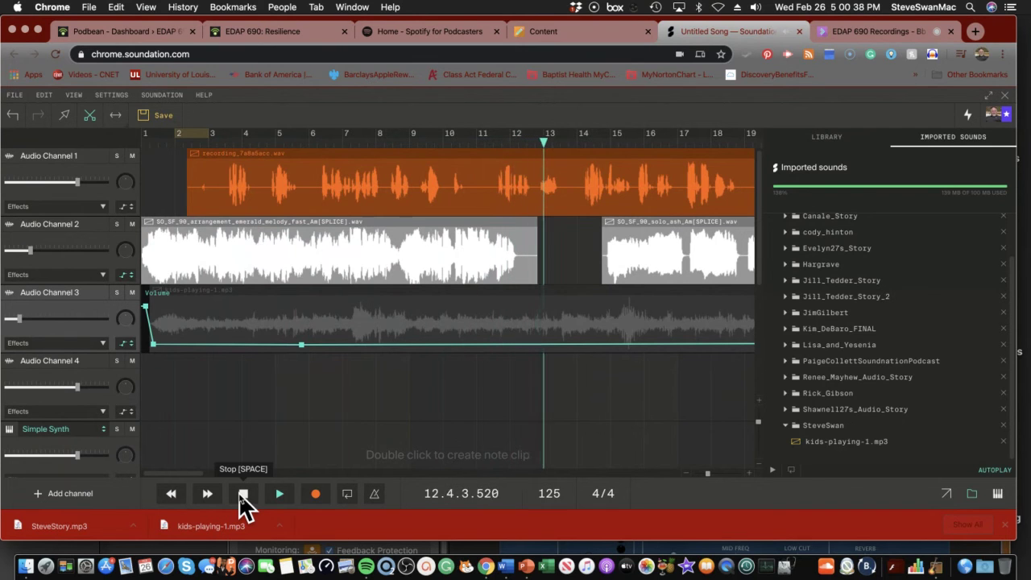
left_click(241, 495)
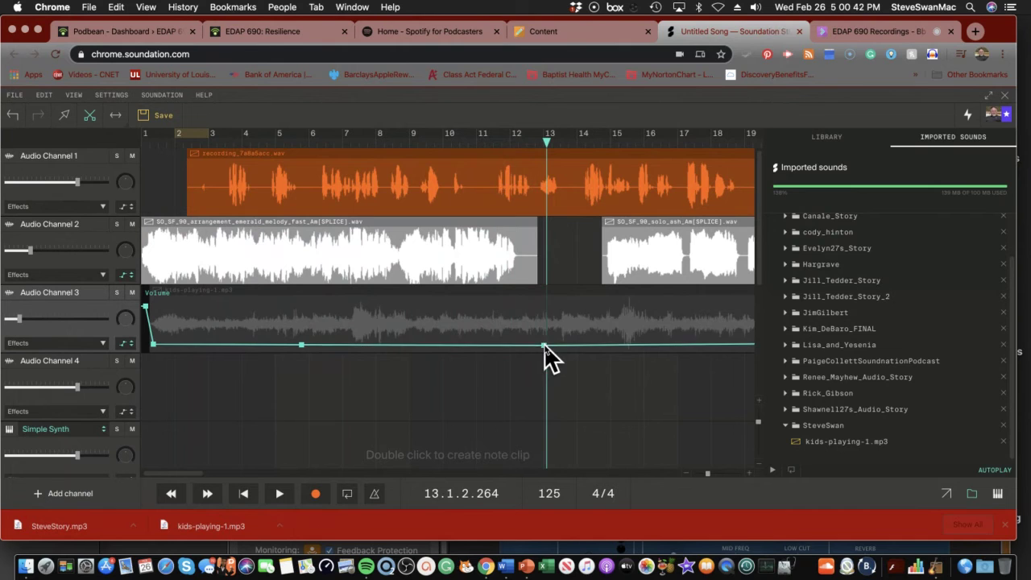
left_click_drag(544, 346, 567, 332)
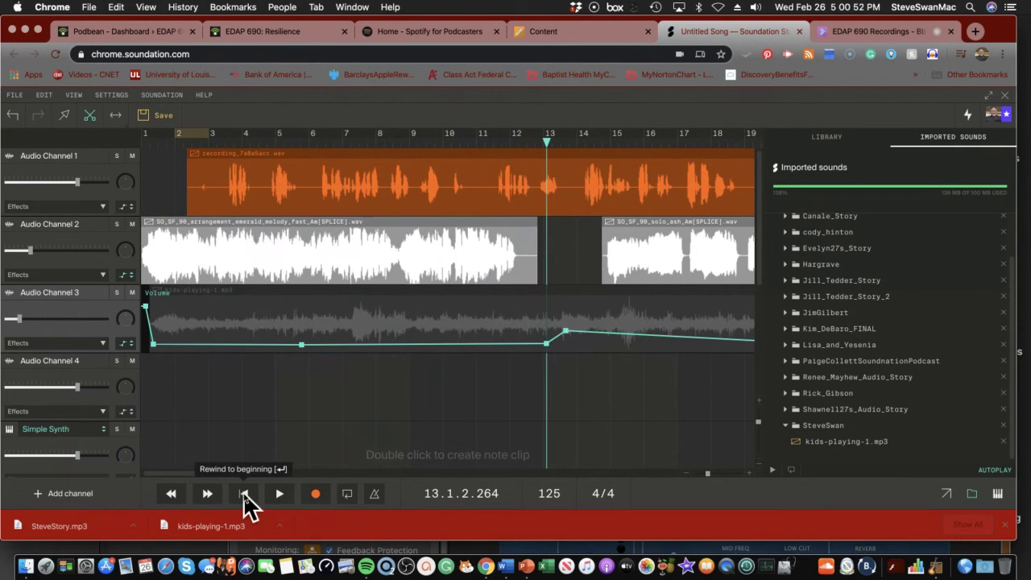
left_click(244, 494)
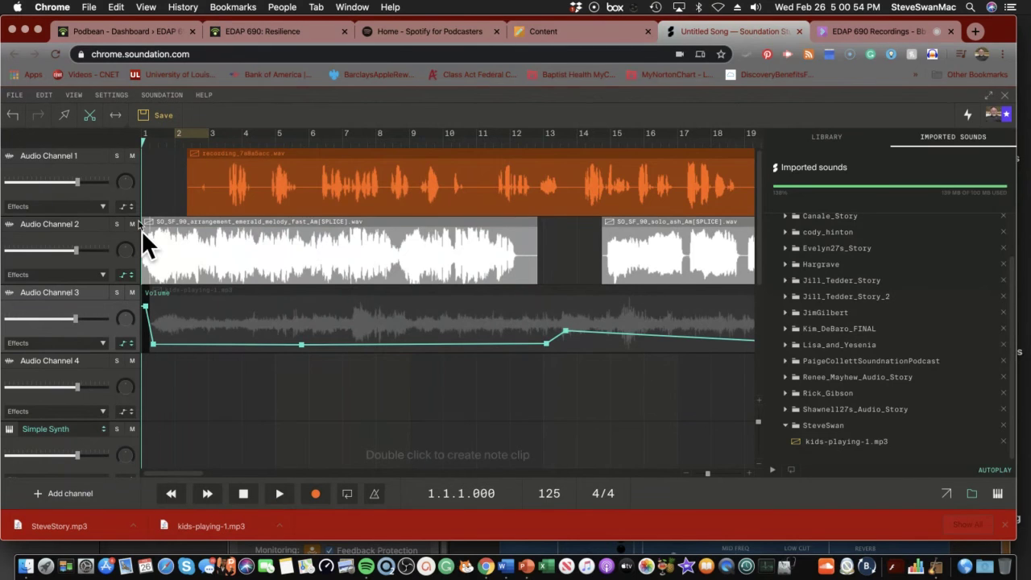
left_click(208, 493)
left_click(208, 493)
left_click(208, 493)
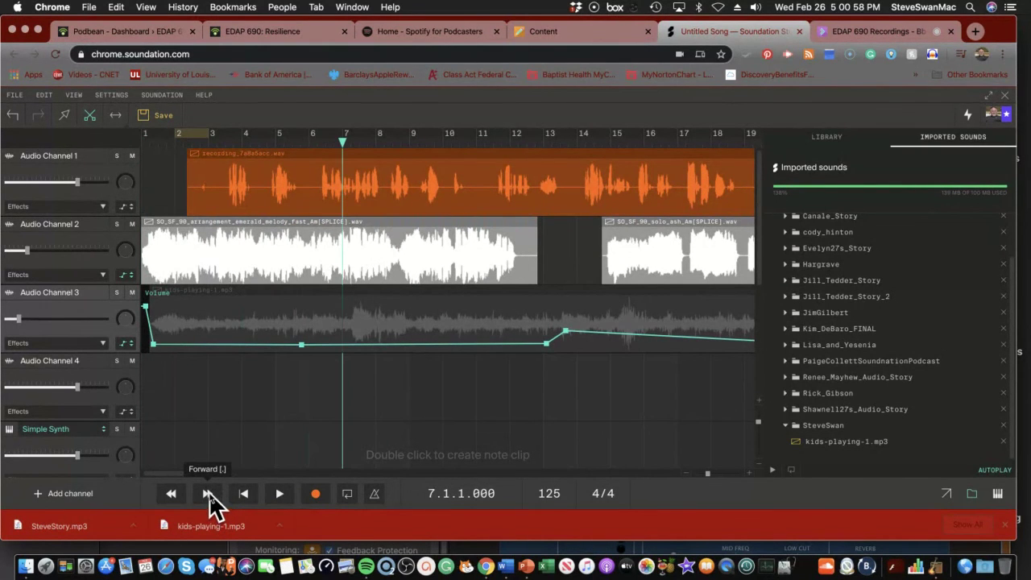
left_click(208, 493)
left_click(208, 493)
left_click(278, 494)
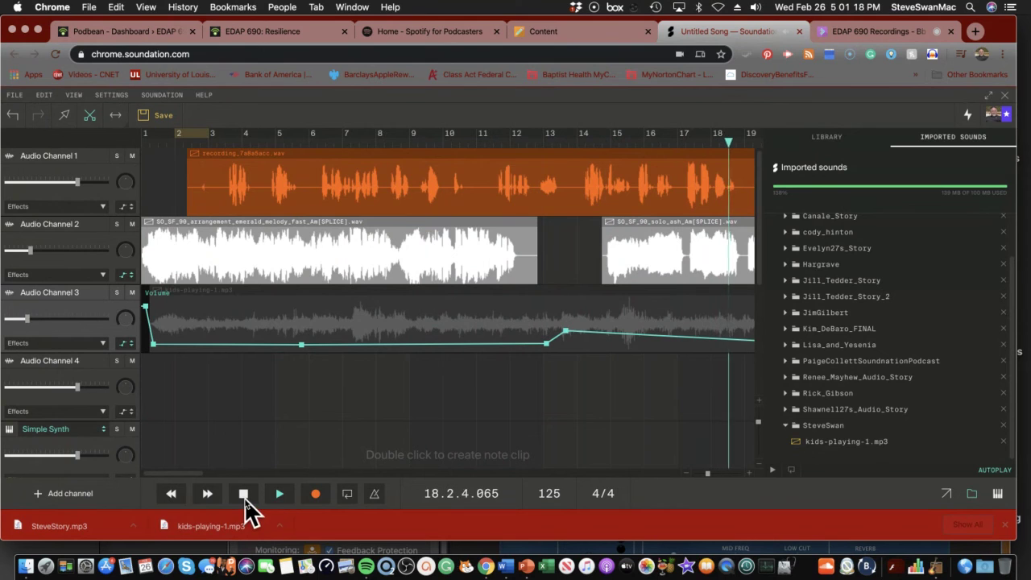
left_click(246, 497)
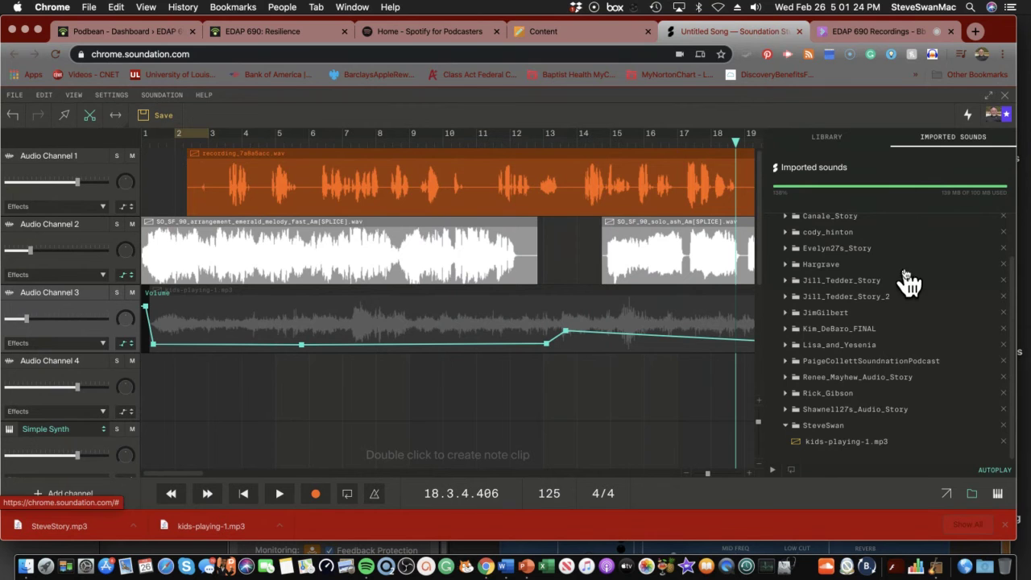
Browse Soundation's built-in sound library, then move to Blackboard's list of free music sites
left_click(829, 143)
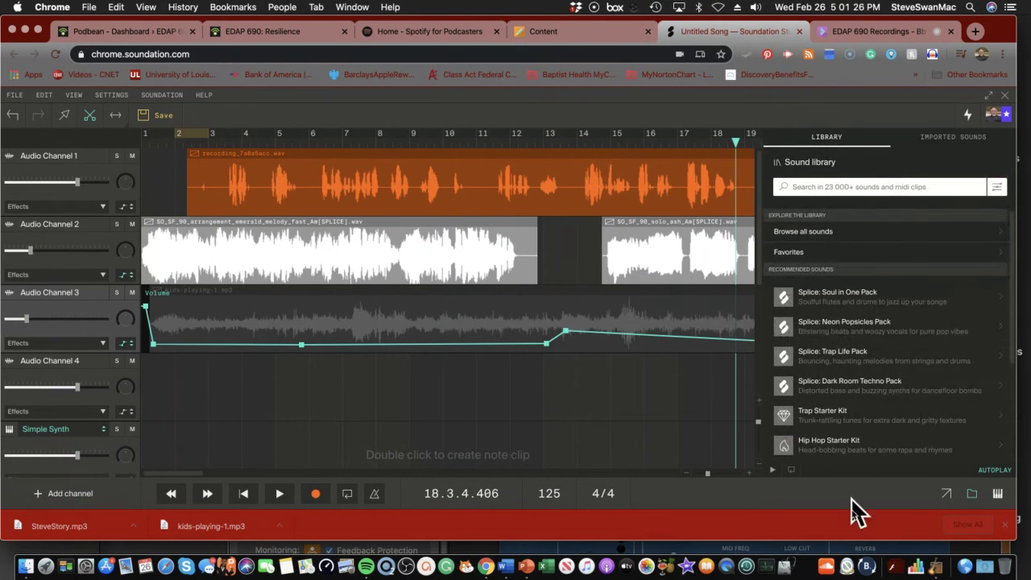
scroll(868, 394, "down", 5)
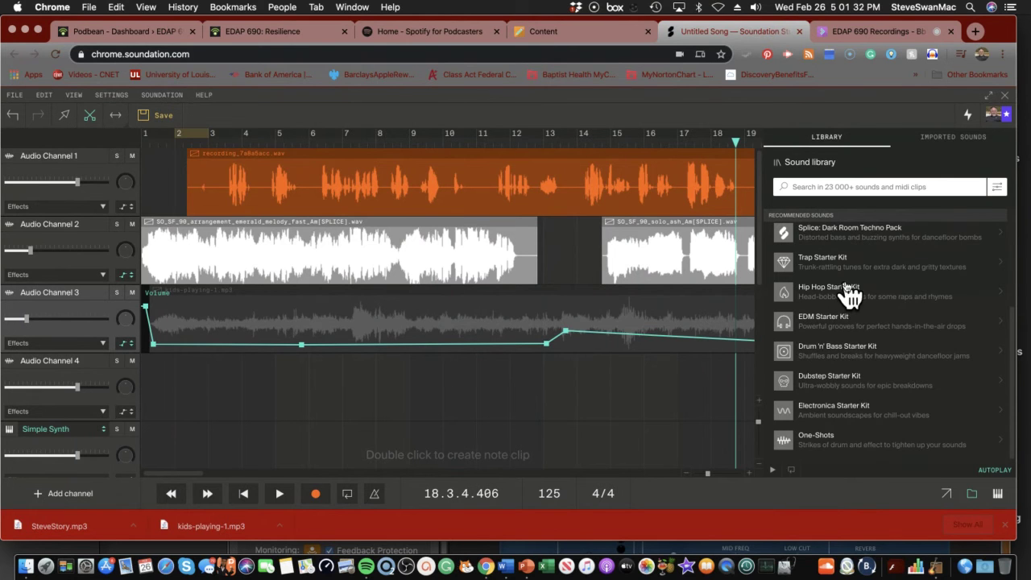
scroll(847, 293, "up", 5)
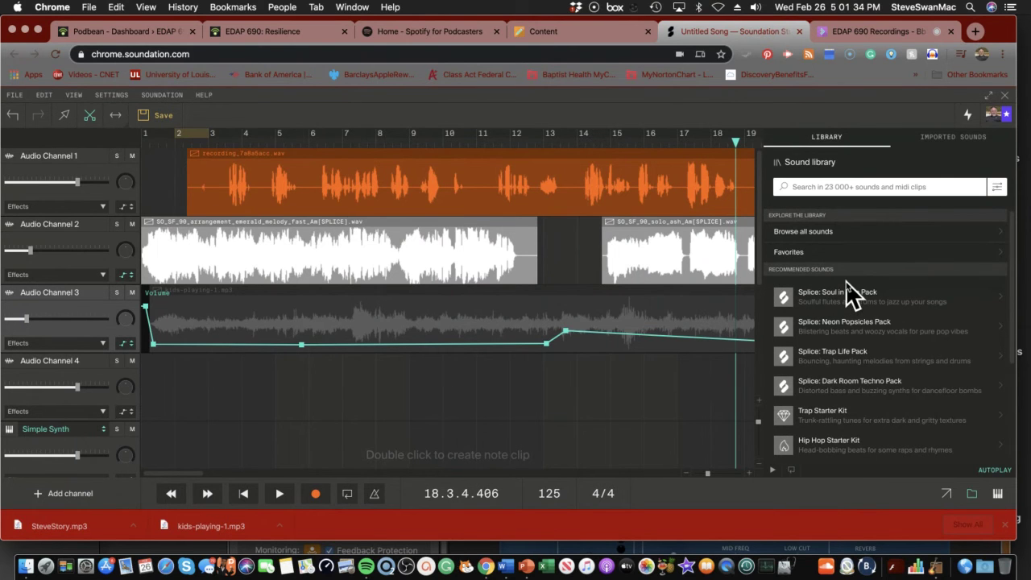
scroll(842, 304, "down", 5)
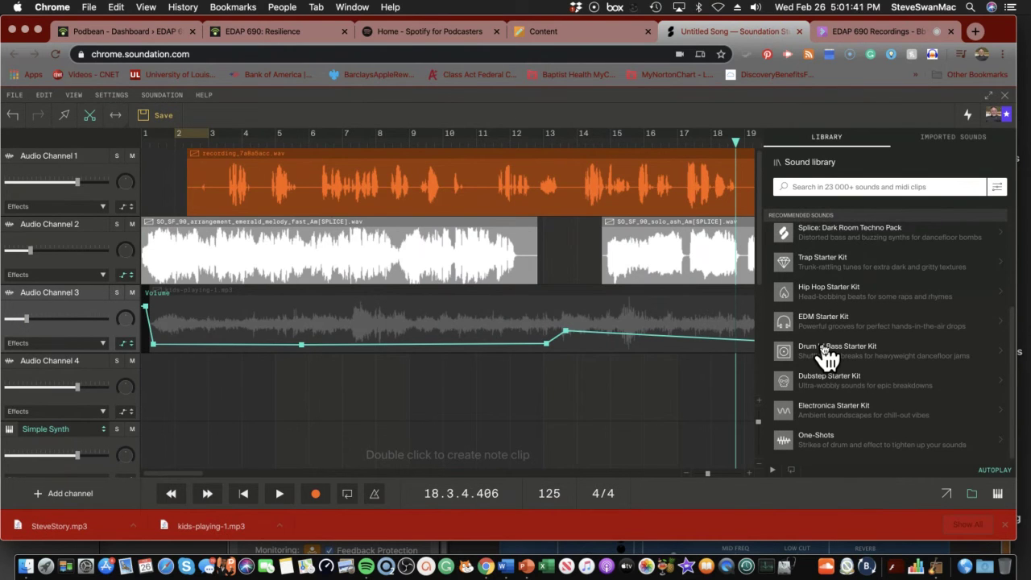
left_click(557, 34)
scroll(376, 324, "down", 2)
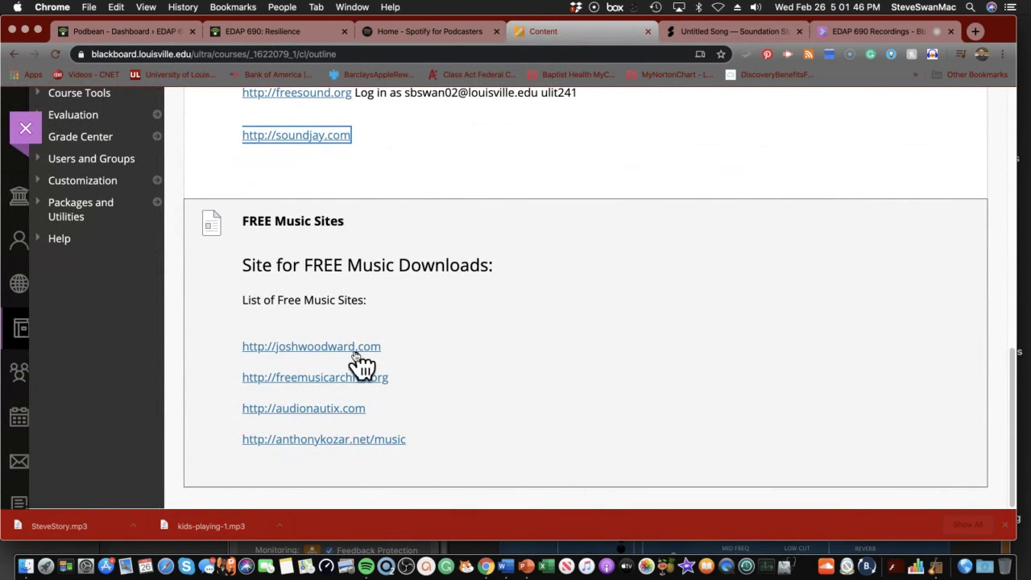
Open joshwoodward.com and briefly preview the song Let It In
left_click(325, 347)
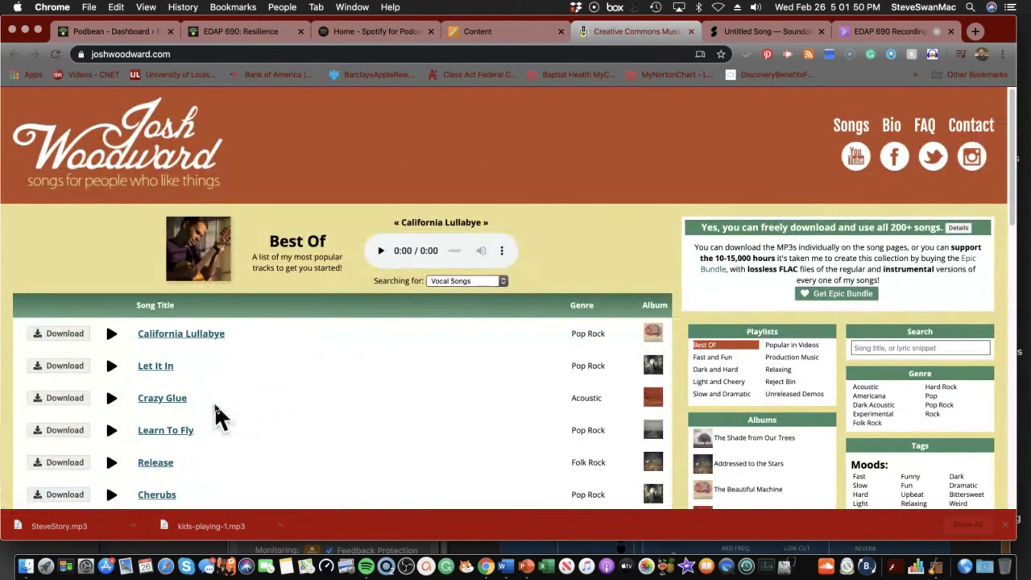
left_click(112, 366)
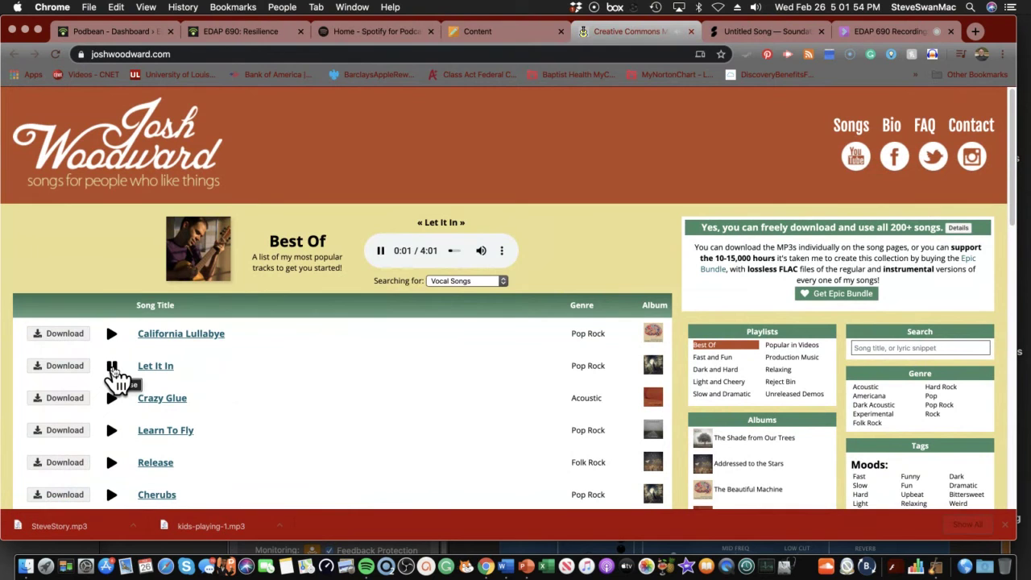
left_click(112, 366)
scroll(121, 394, "down", 3)
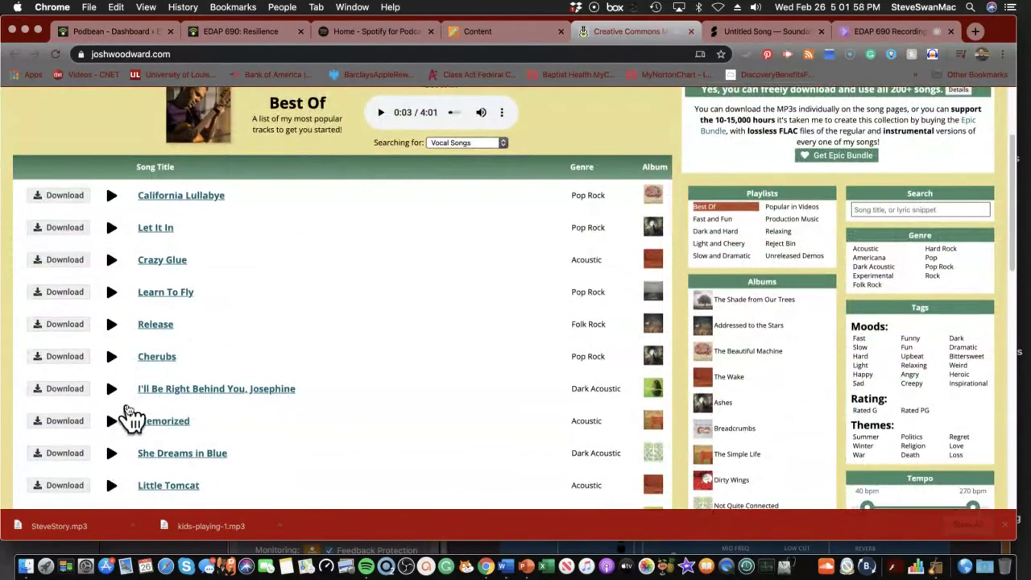
scroll(128, 415, "up", 3)
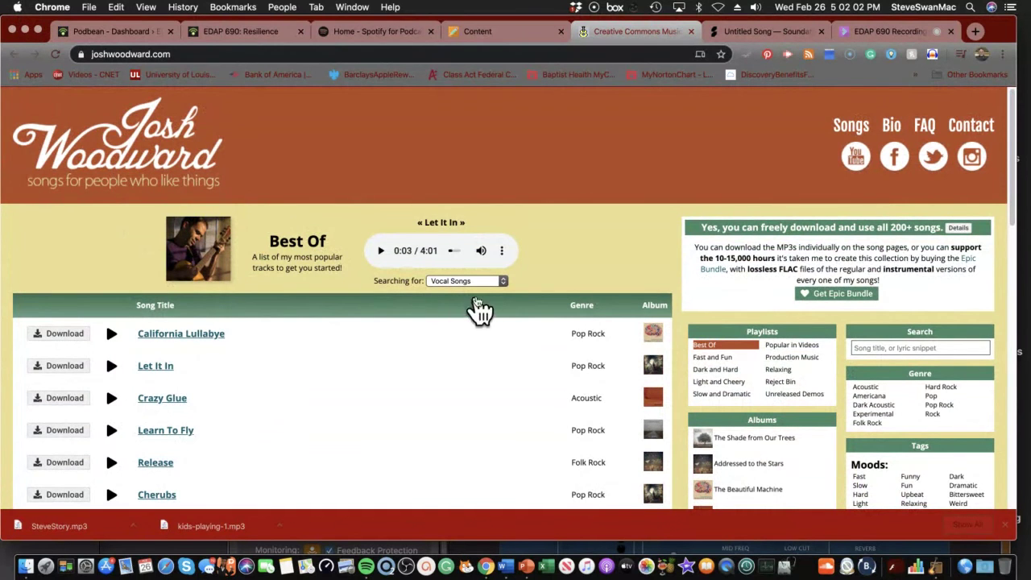
scroll(330, 310, "down", 2)
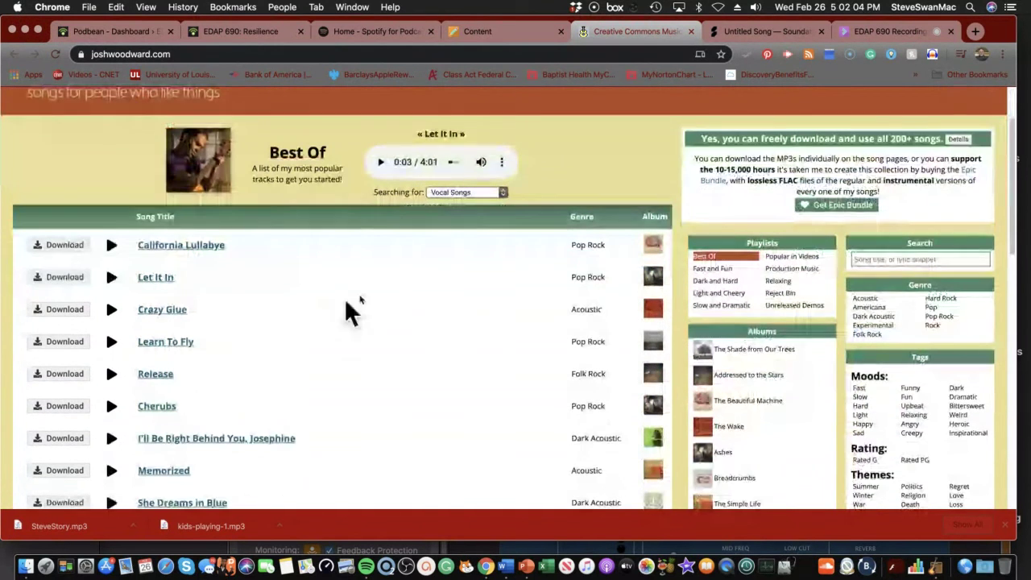
Switch the list to Instrumental Songs and preview I Will Not Let You Let Me Down and My Favorite Regret
left_click(495, 191)
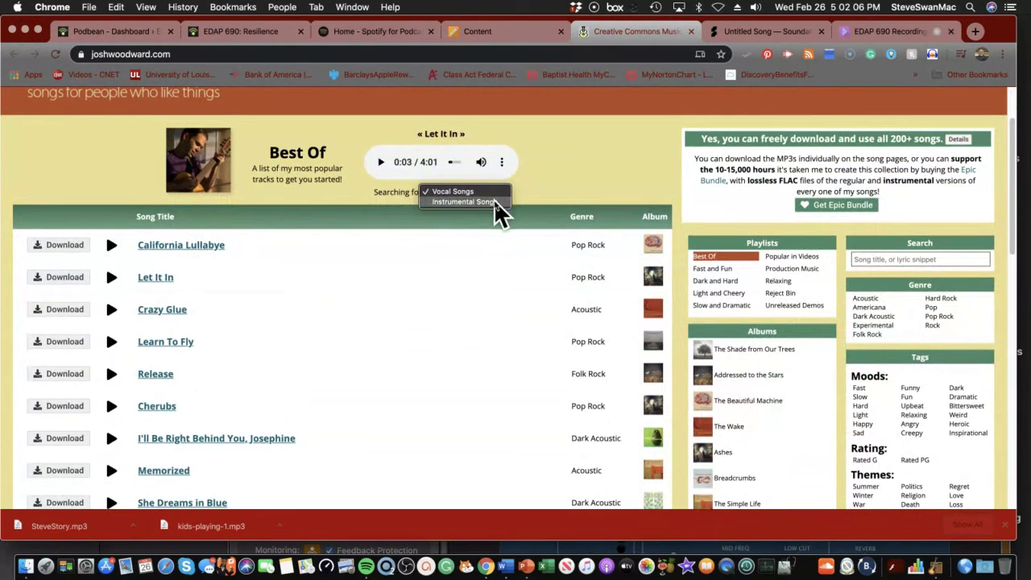
left_click(494, 201)
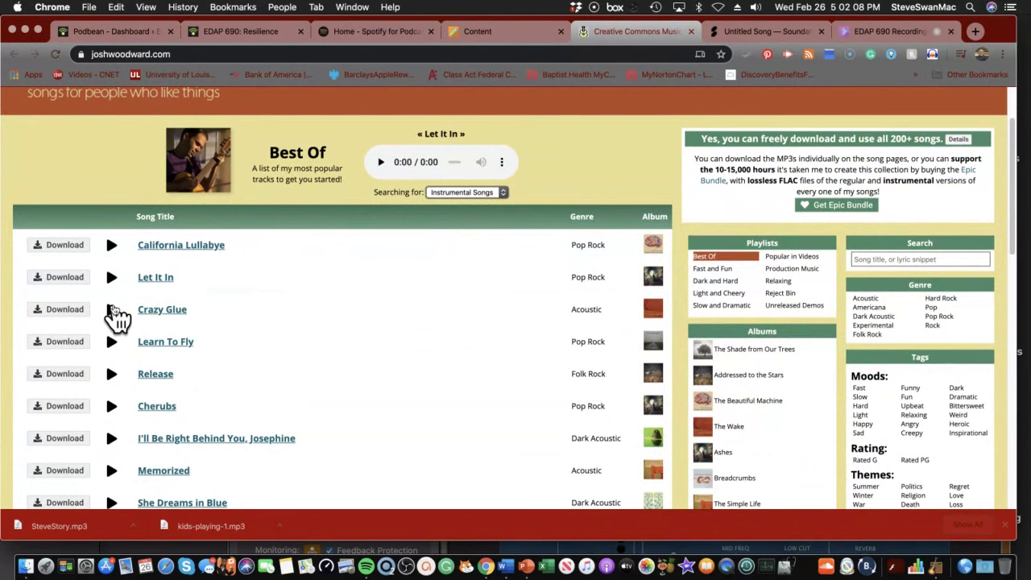
scroll(127, 327, "down", 5)
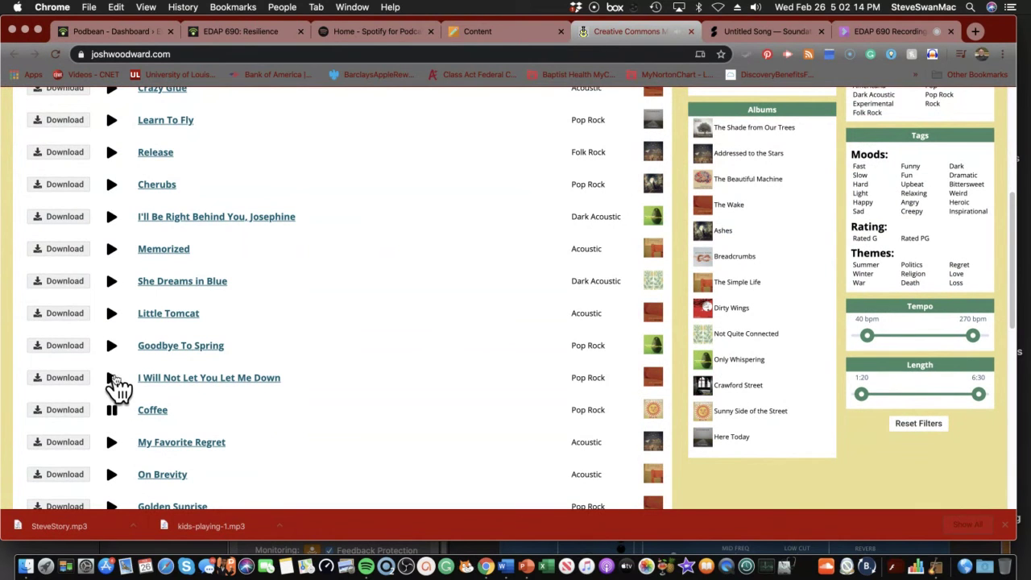
left_click(112, 378)
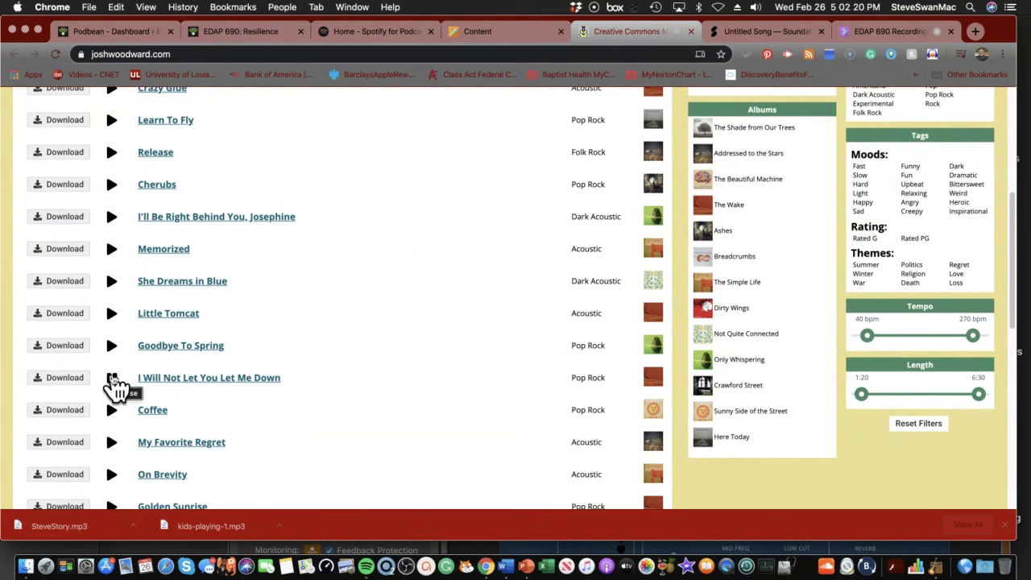
scroll(263, 435, "down", 2)
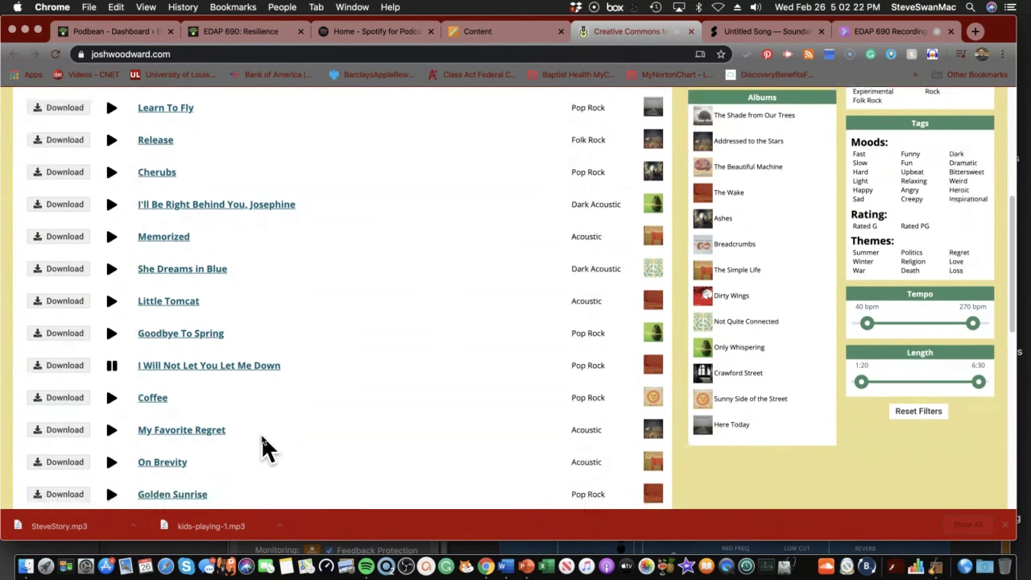
scroll(263, 439, "down", 2)
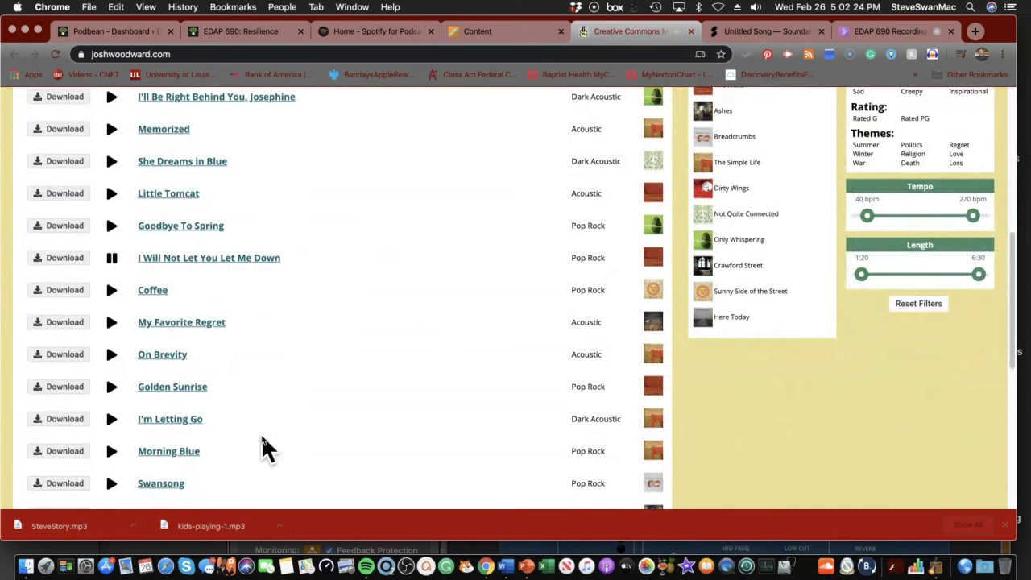
left_click(112, 330)
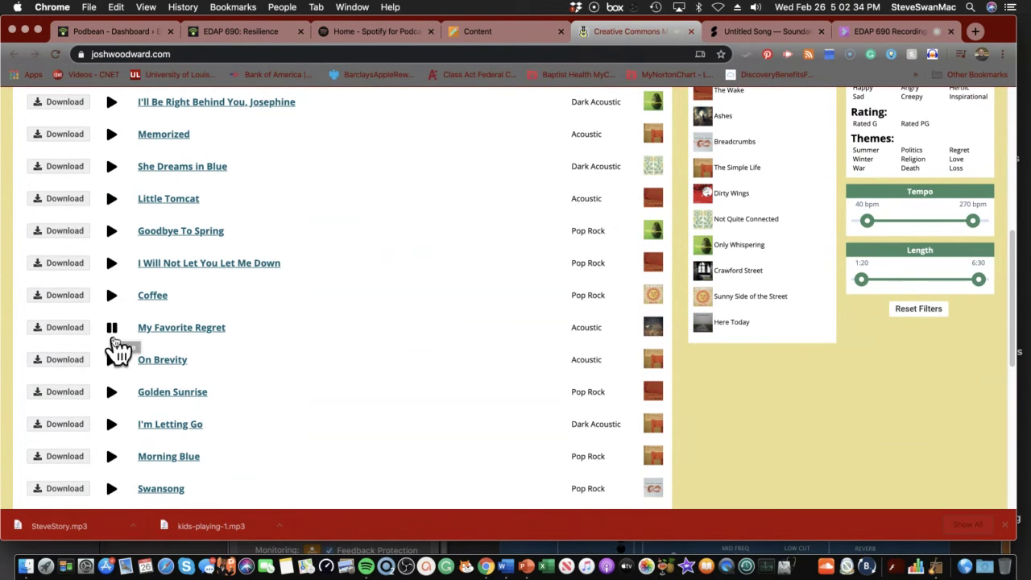
Request the My Favorite Regret instrumental MP3 and enter an e-mail address, removing a stray space
left_click(74, 327)
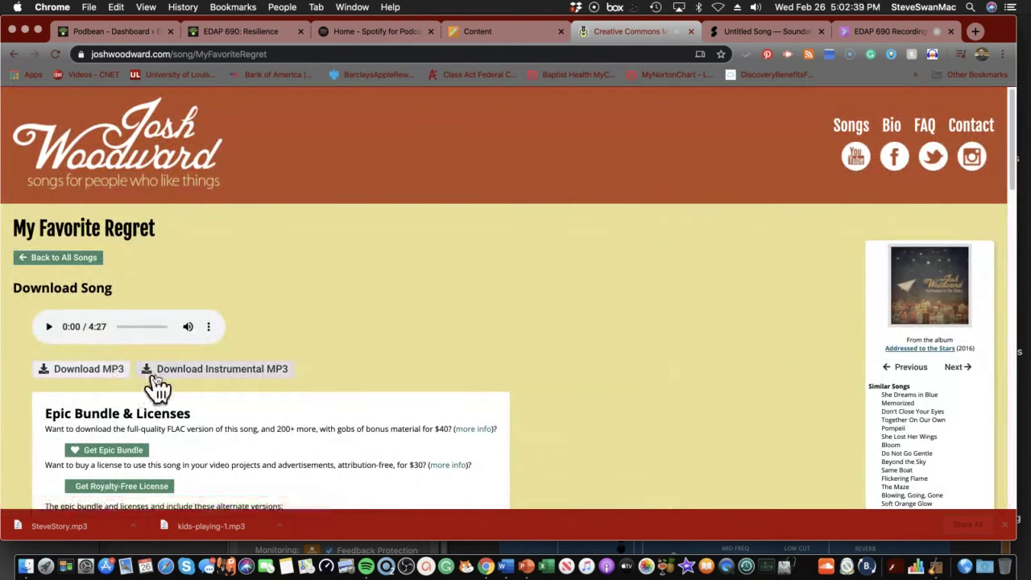
scroll(187, 390, "down", 1)
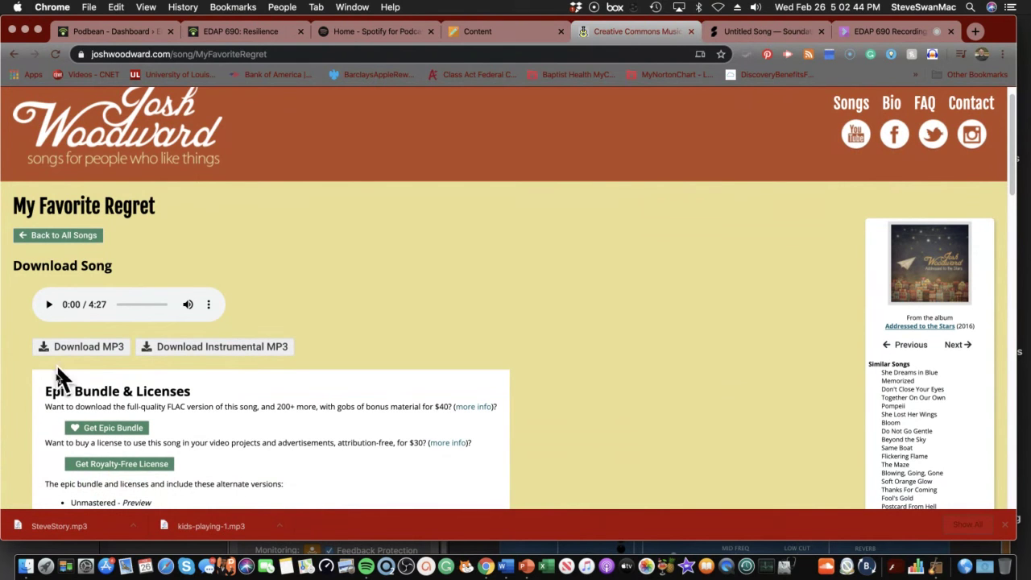
left_click(216, 351)
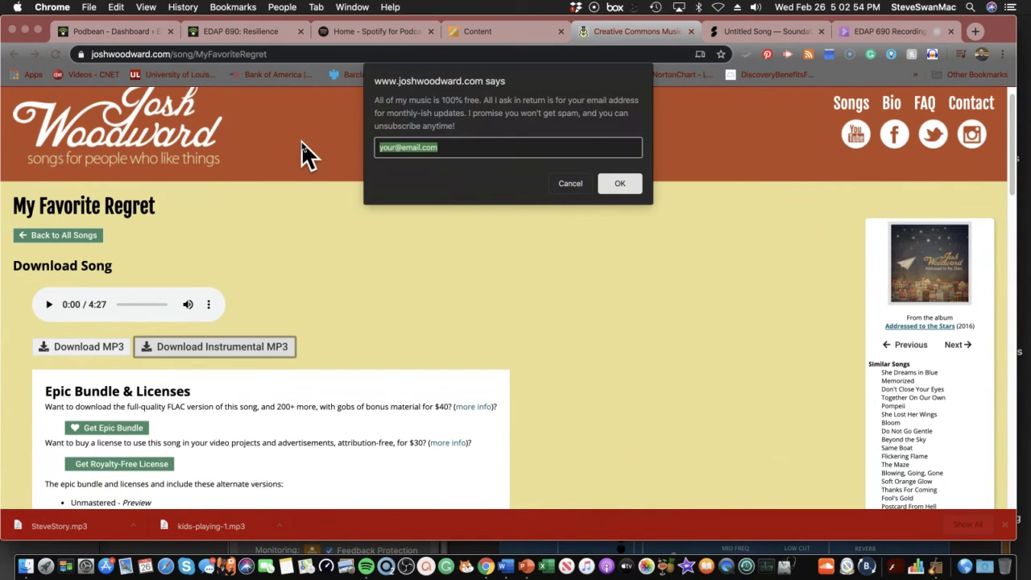
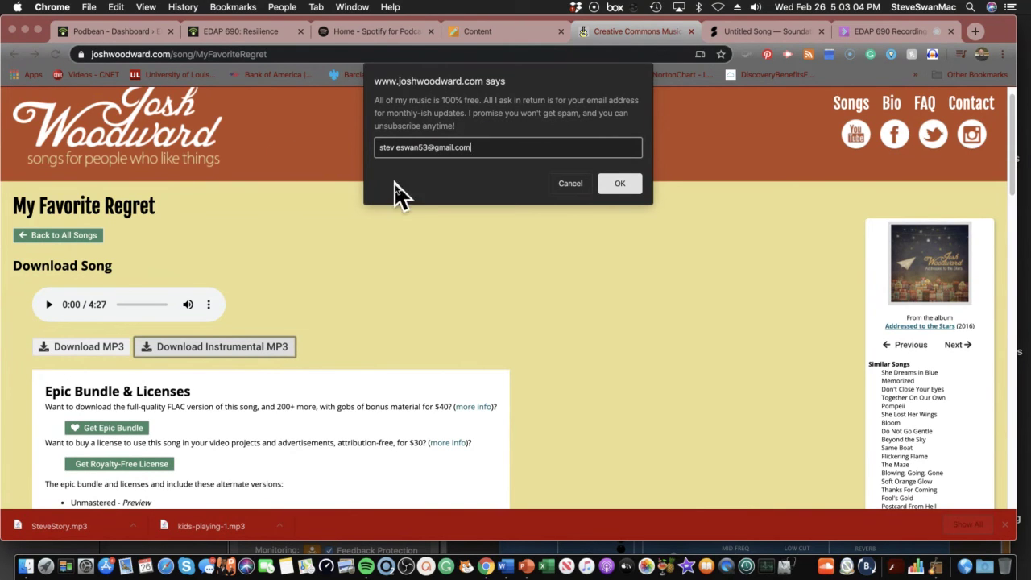
left_click(394, 148)
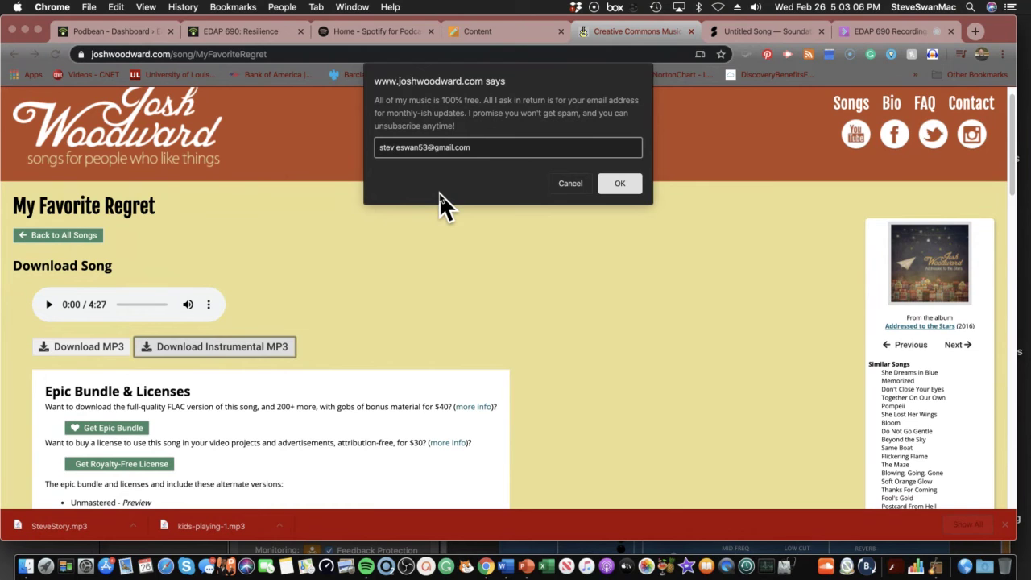
key("BackSpace")
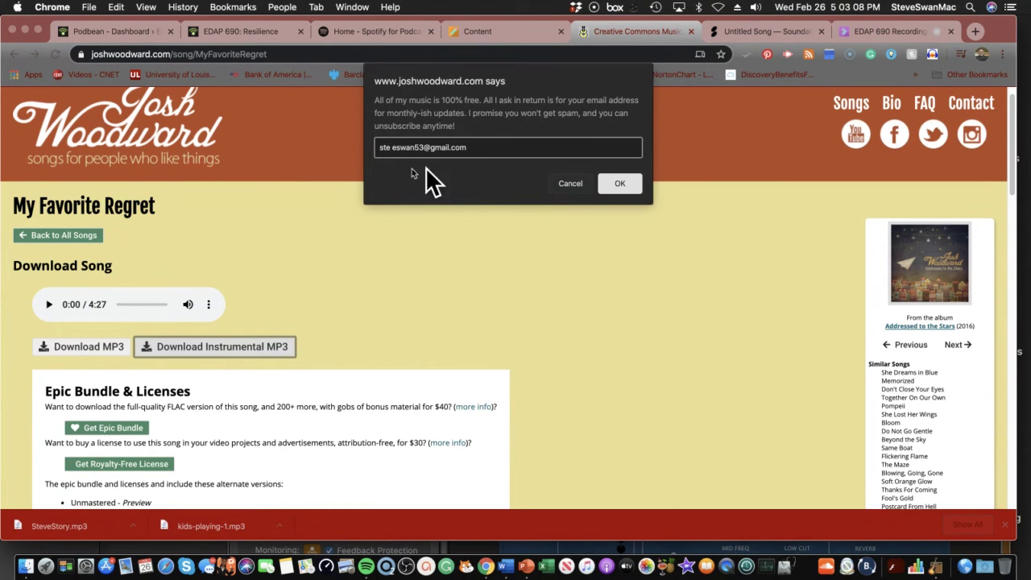
Resubmit a corrected e-mail after the invalid-address alert and save the instrumental MP3 into PODCAST
left_click(610, 183)
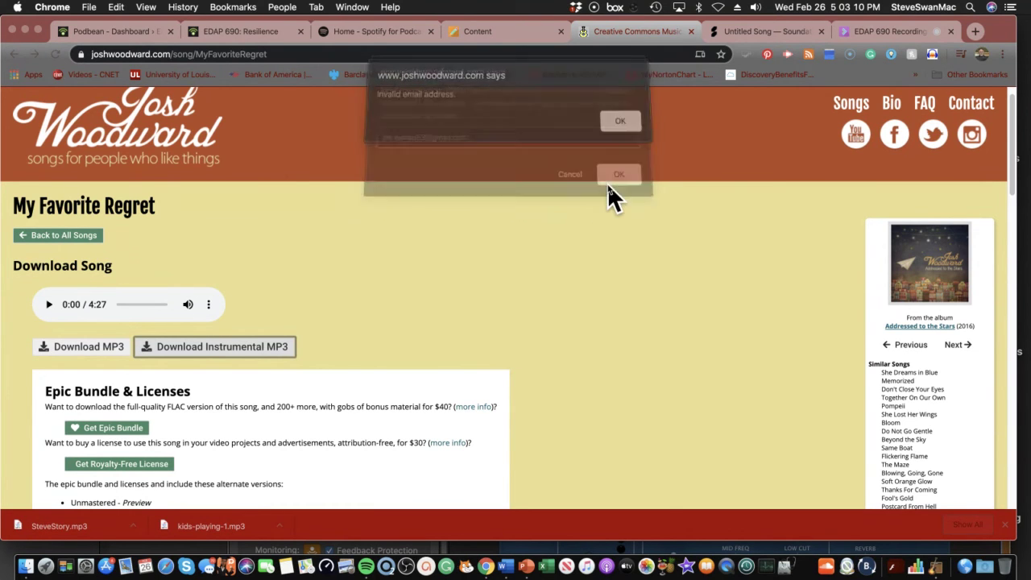
left_click(612, 128)
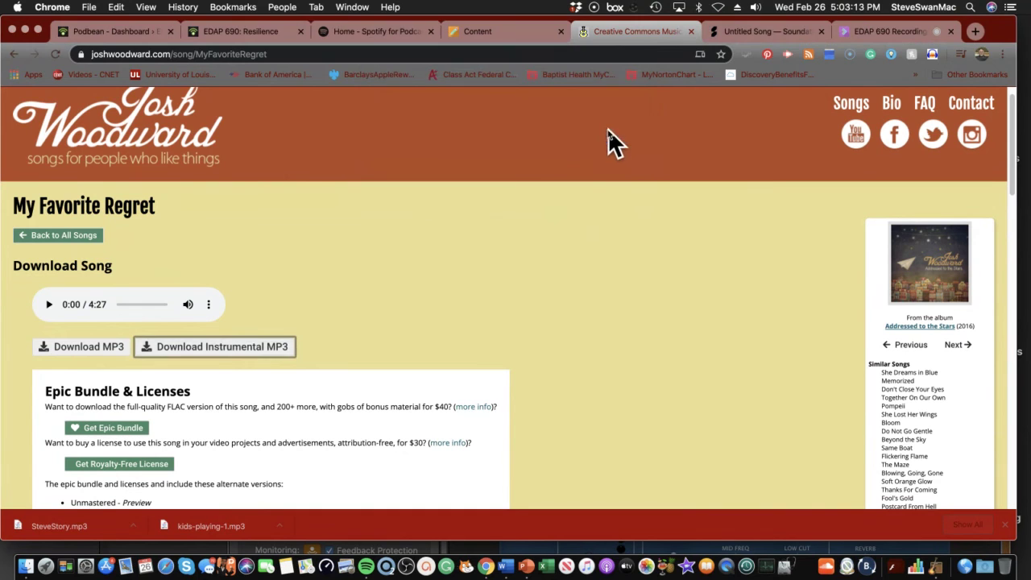
left_click(203, 351)
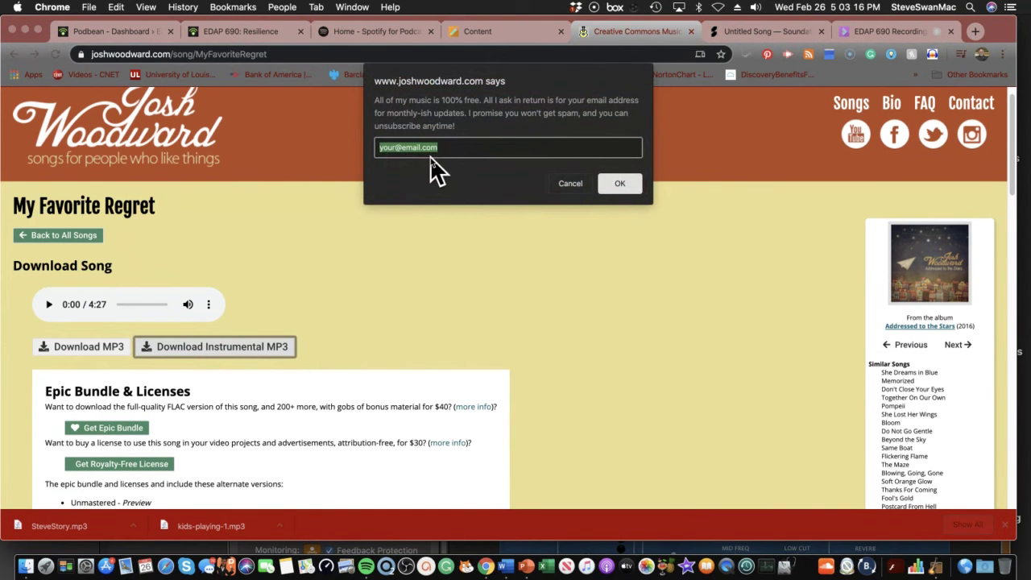
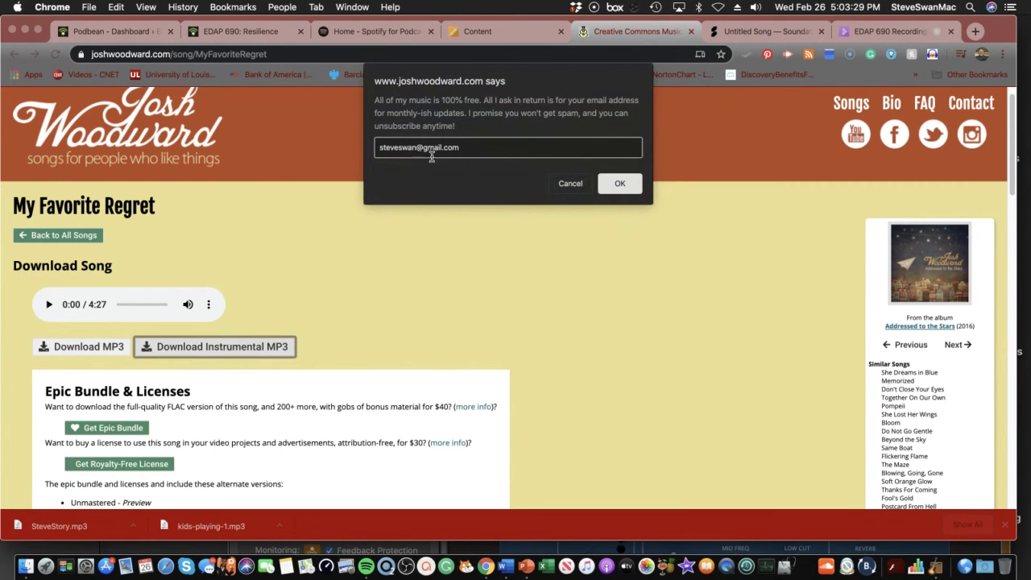
left_click(633, 188)
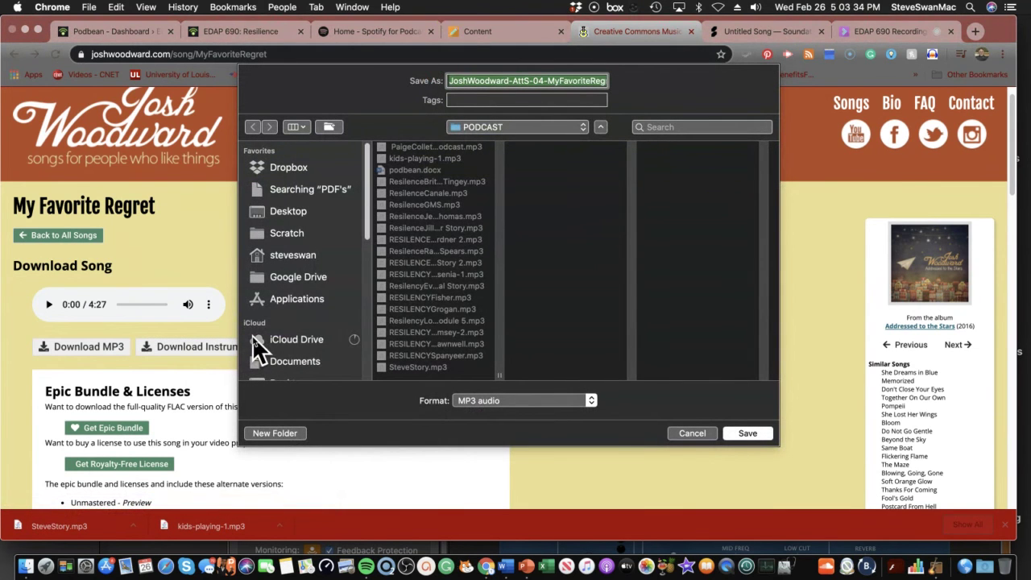
left_click(739, 432)
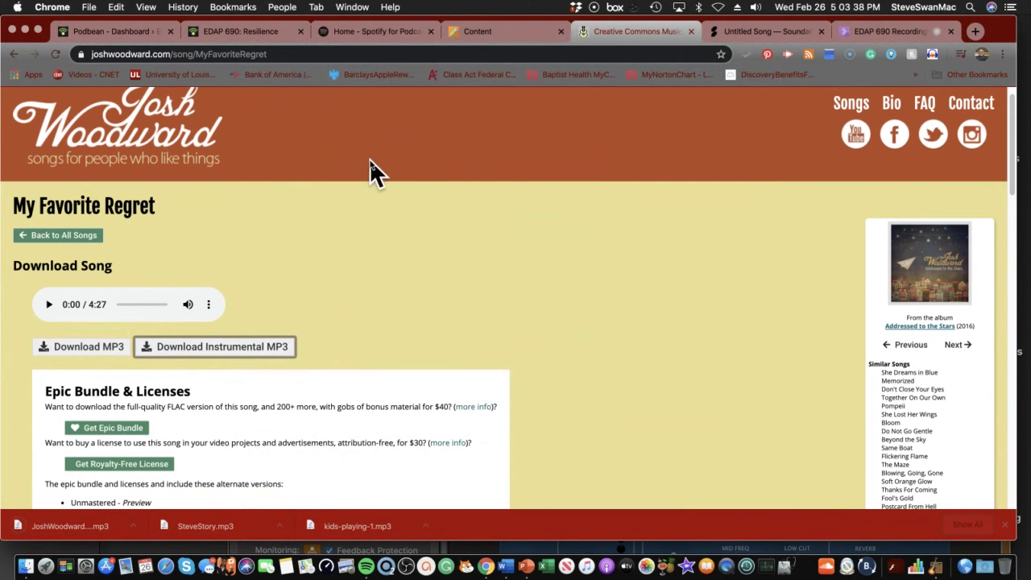
Look over Blackboard's Content page, then return to the Untitled Song in Soundation
left_click(488, 34)
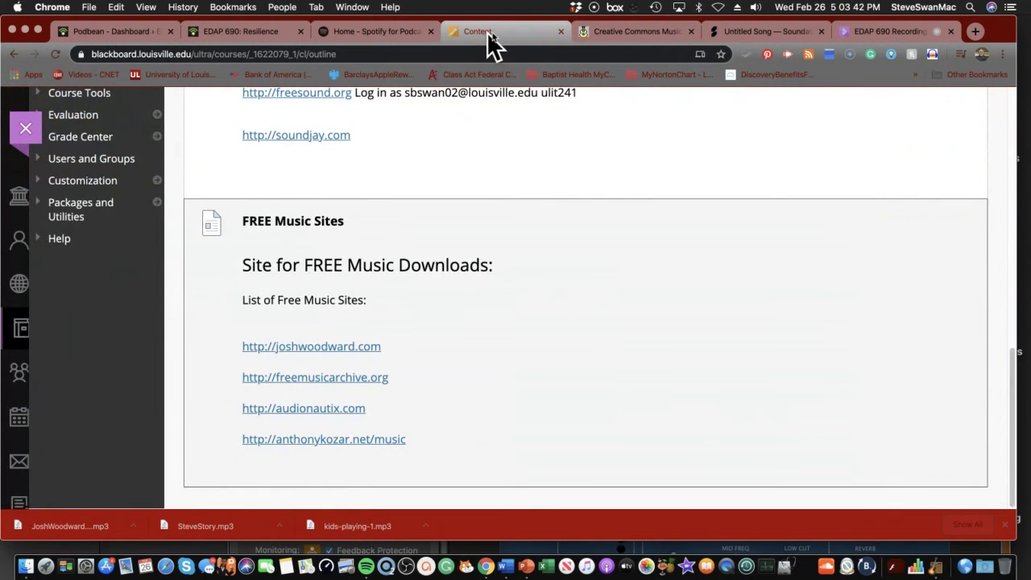
left_click(765, 32)
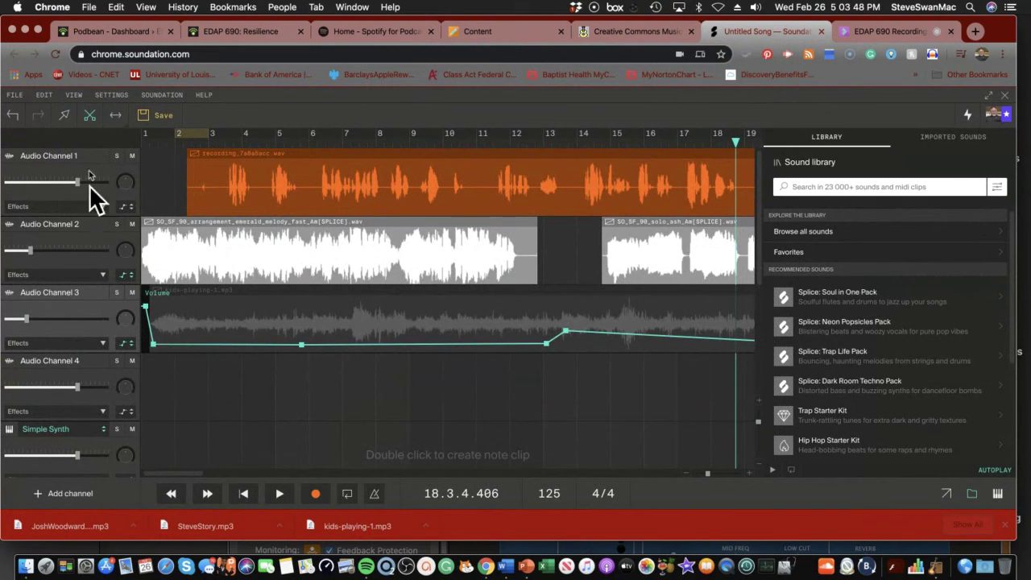
Import JoshWoodward-AttS-04-MyFavoriteRegret-NoVox.mp3 into the song via FILE > Import Audio File
left_click(15, 95)
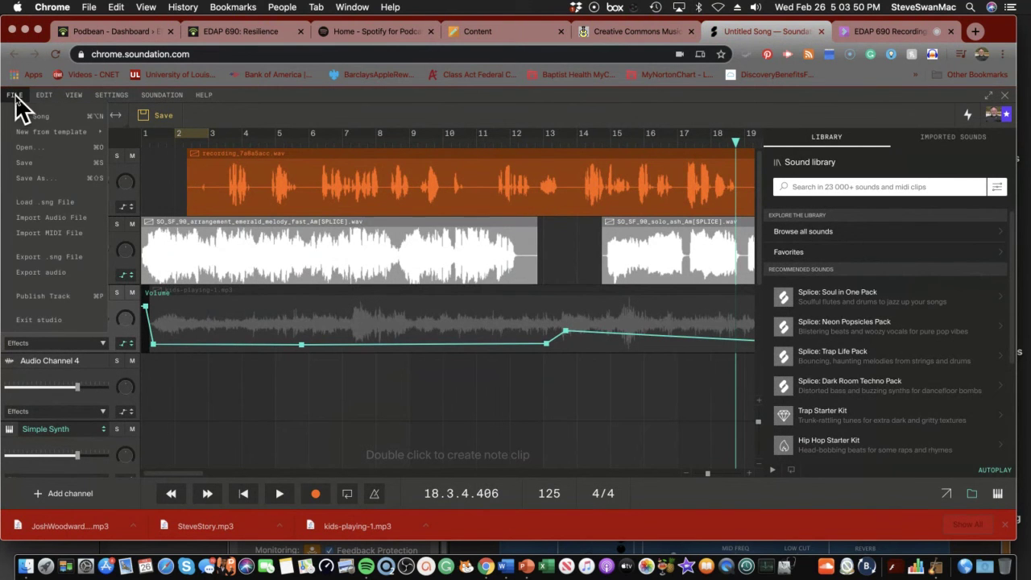
left_click(42, 218)
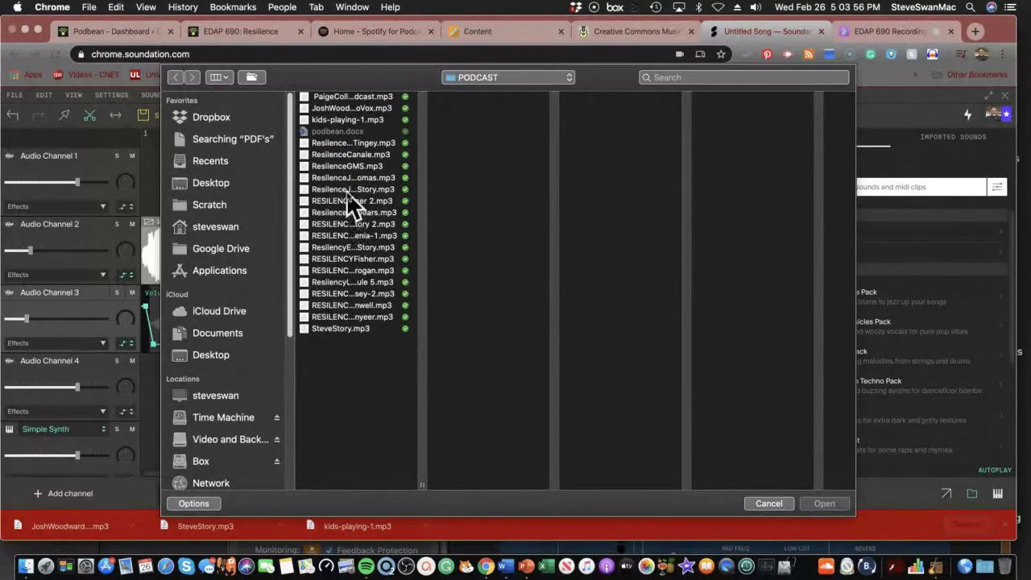
left_click(345, 110)
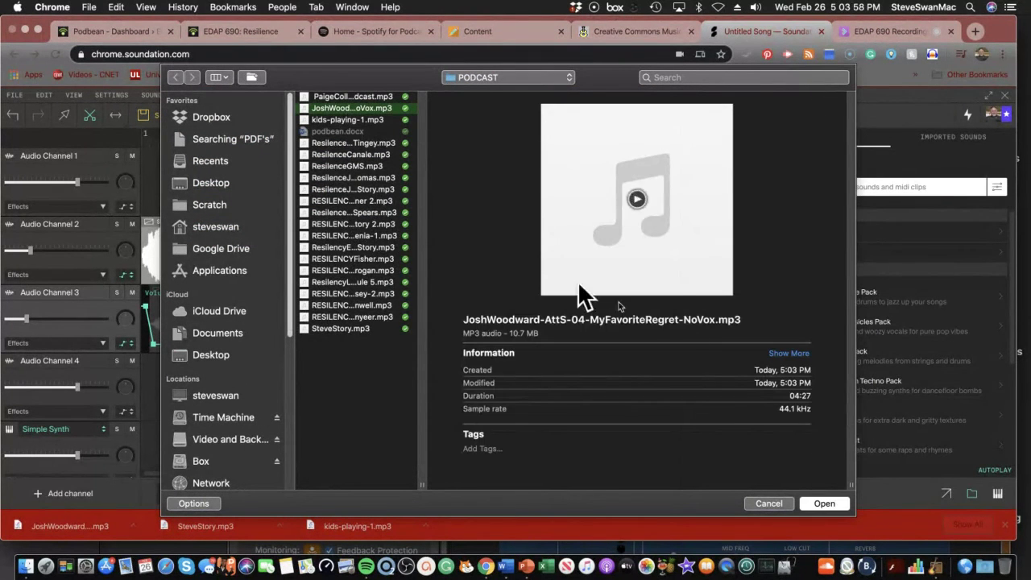
left_click(816, 501)
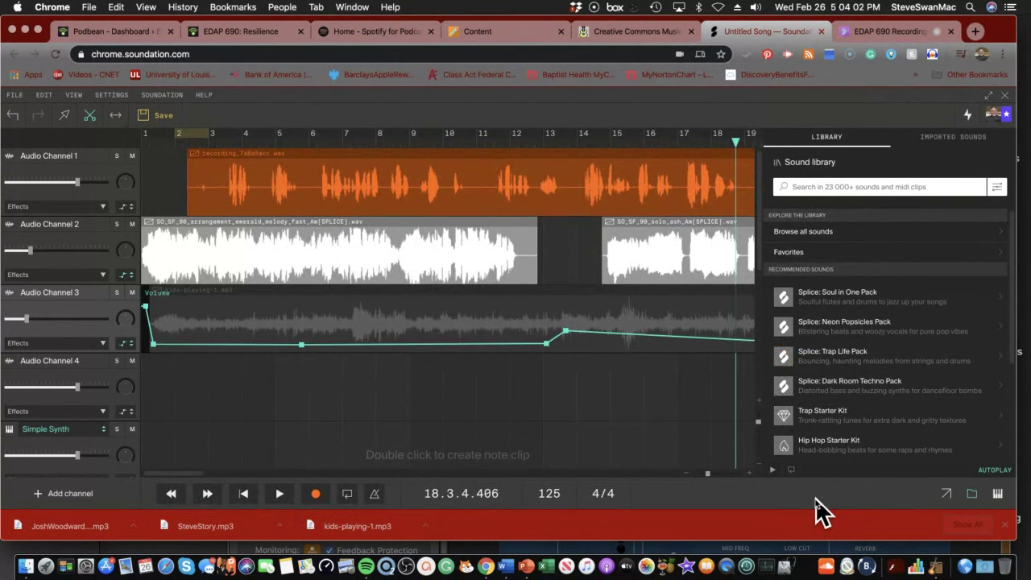
left_click(951, 139)
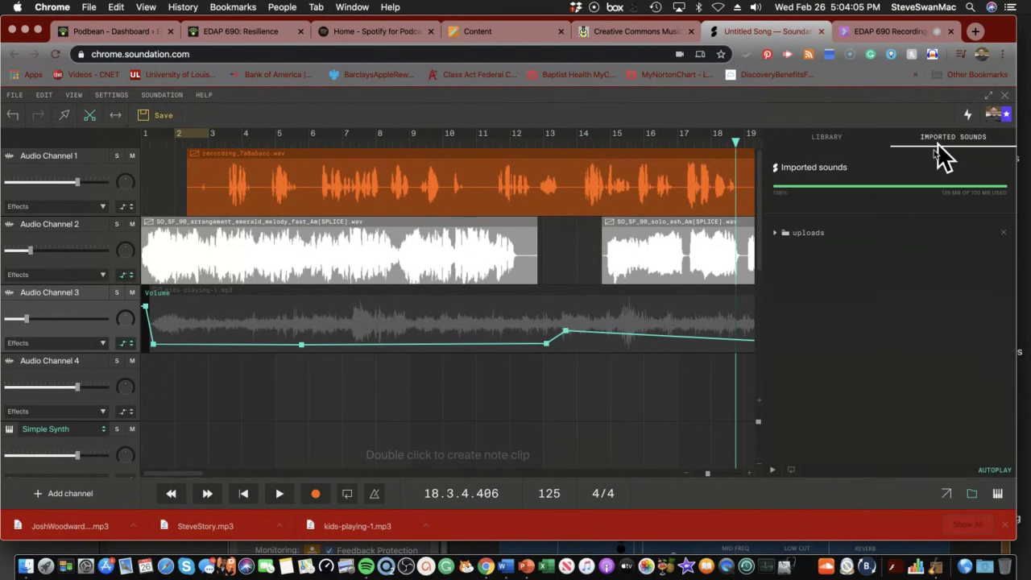
left_click(775, 233)
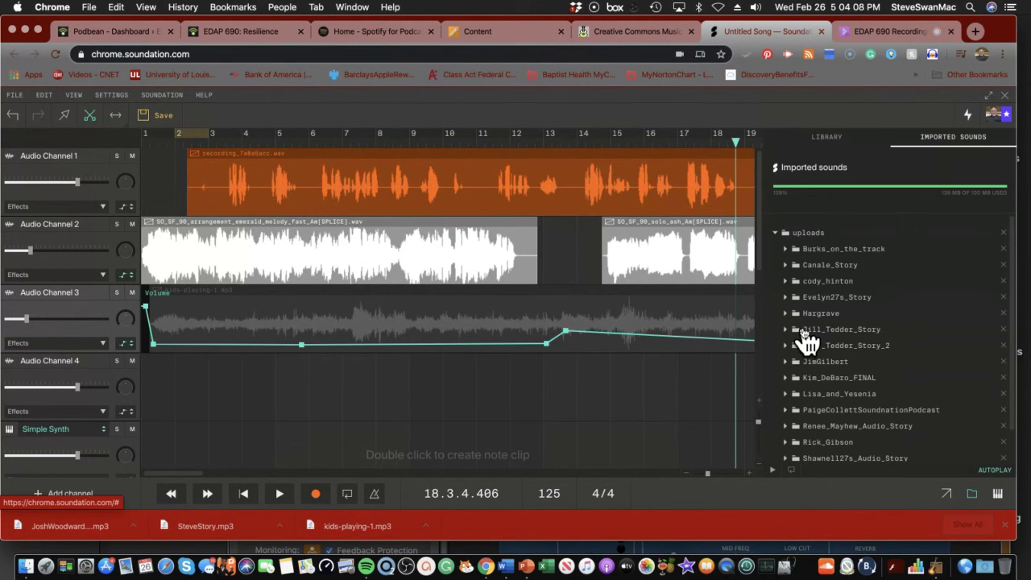
scroll(802, 338, "down", 2)
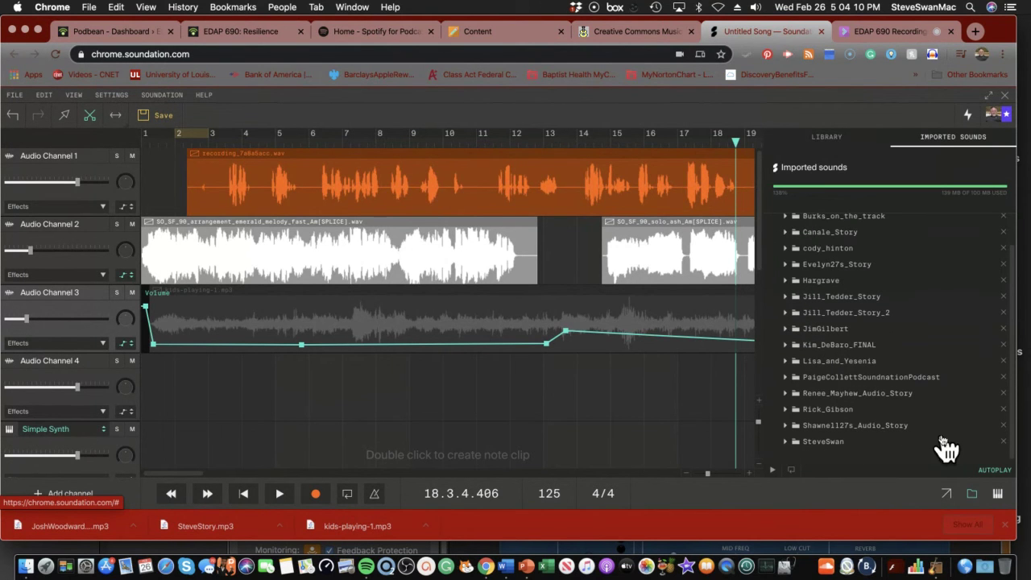
left_click(786, 442)
scroll(810, 419, "down", 1)
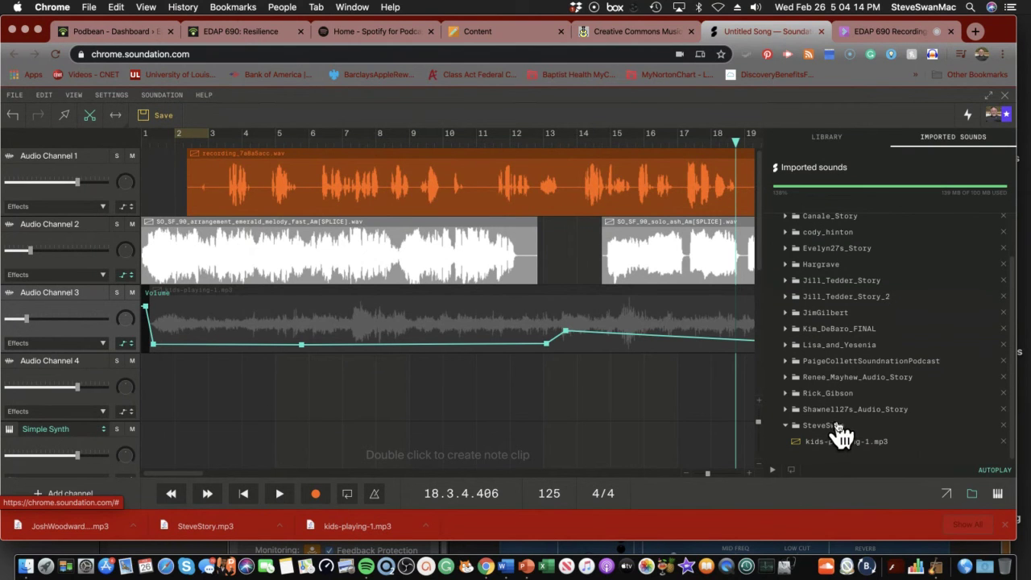
scroll(838, 443, "up", 3)
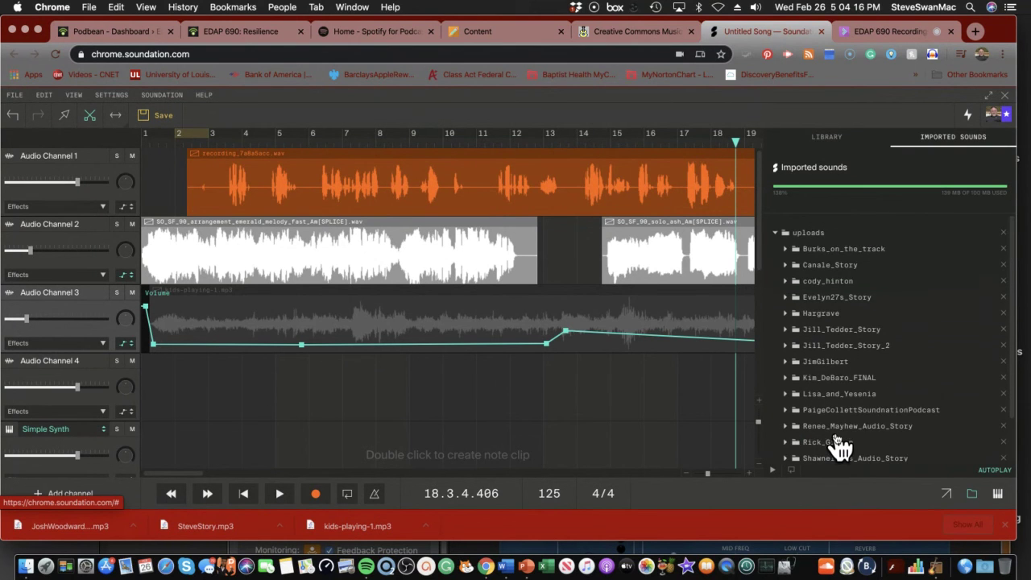
scroll(838, 443, "down", 3)
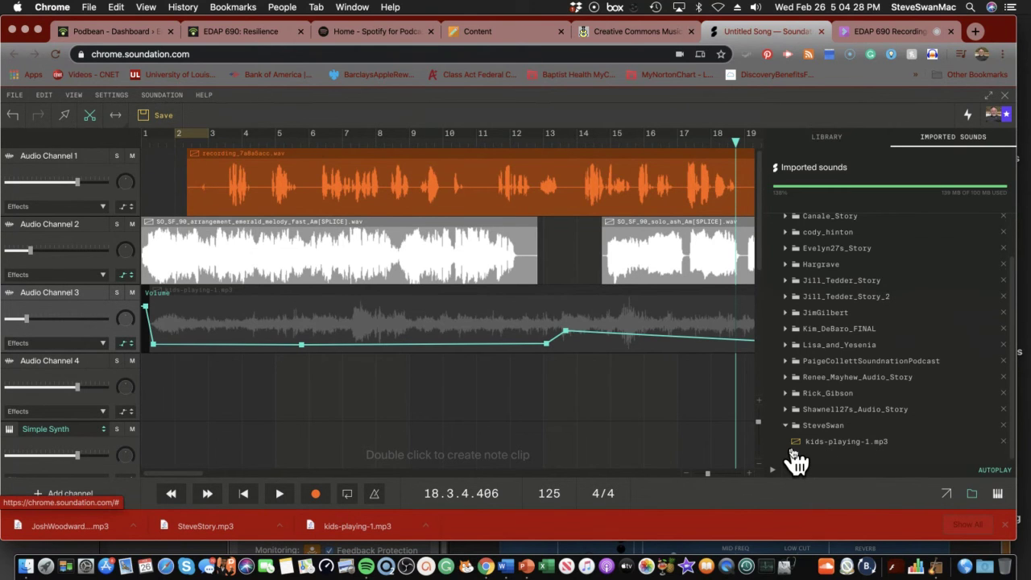
scroll(794, 460, "up", 3)
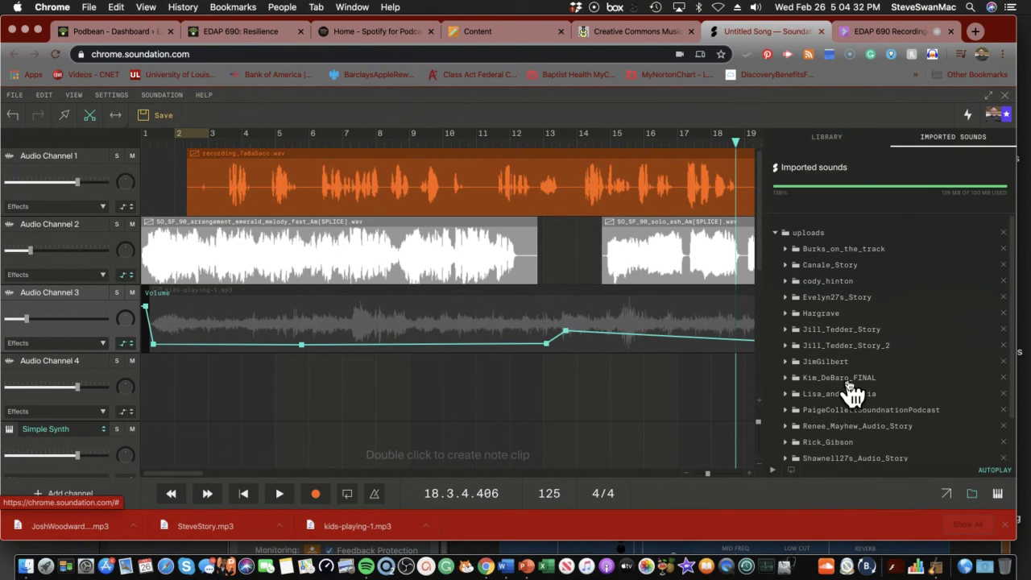
scroll(850, 391, "down", 2)
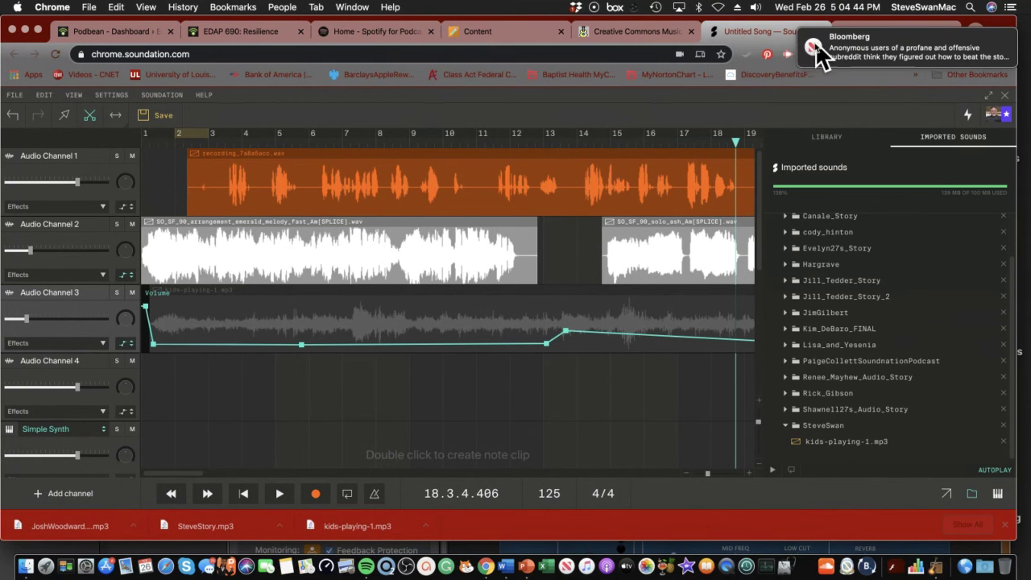
Go to pbworks.com, log in, and list Pages & Files in the sanpln workspace
left_click(583, 40)
left_click(294, 52)
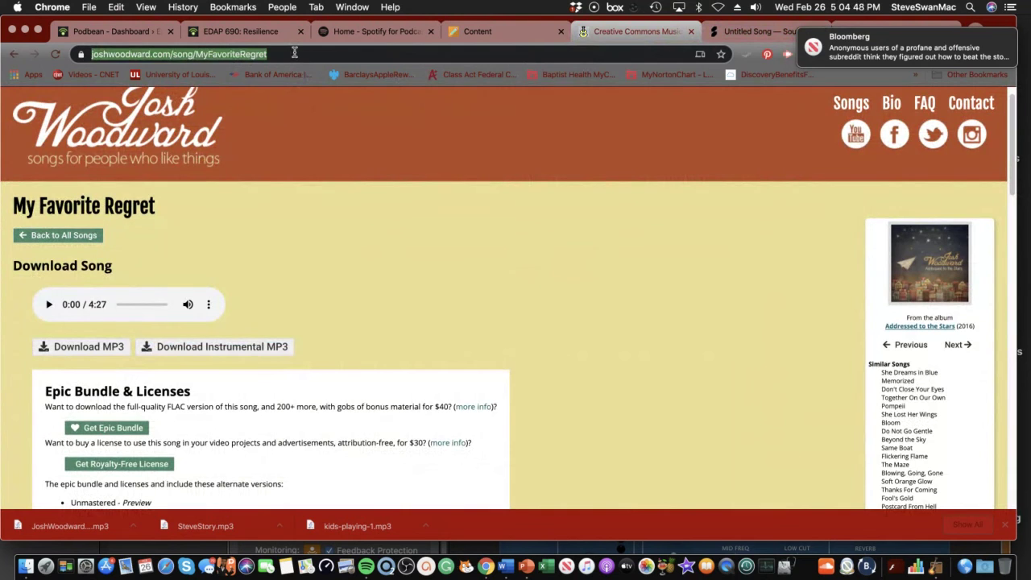
type("pb")
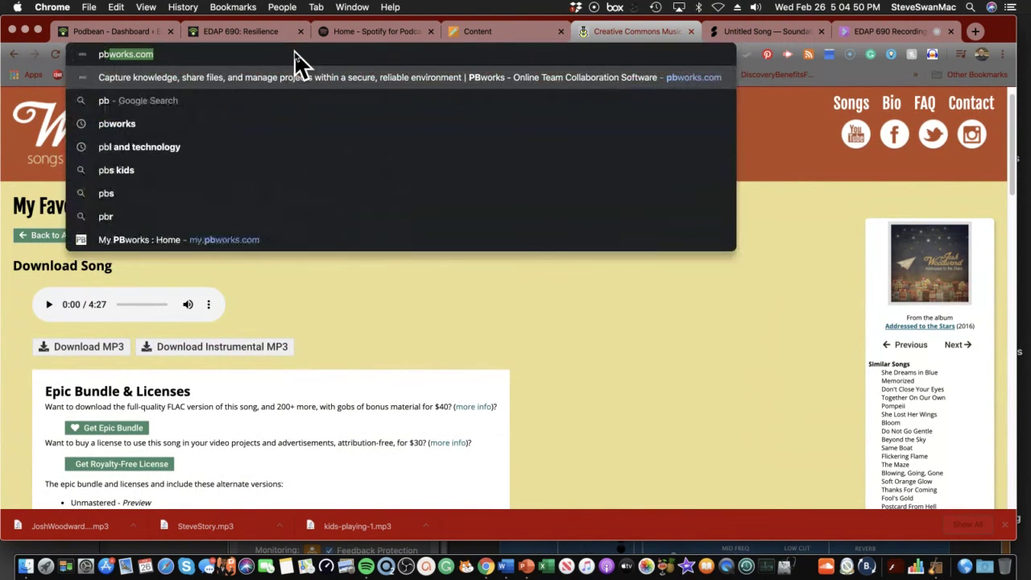
type("works.")
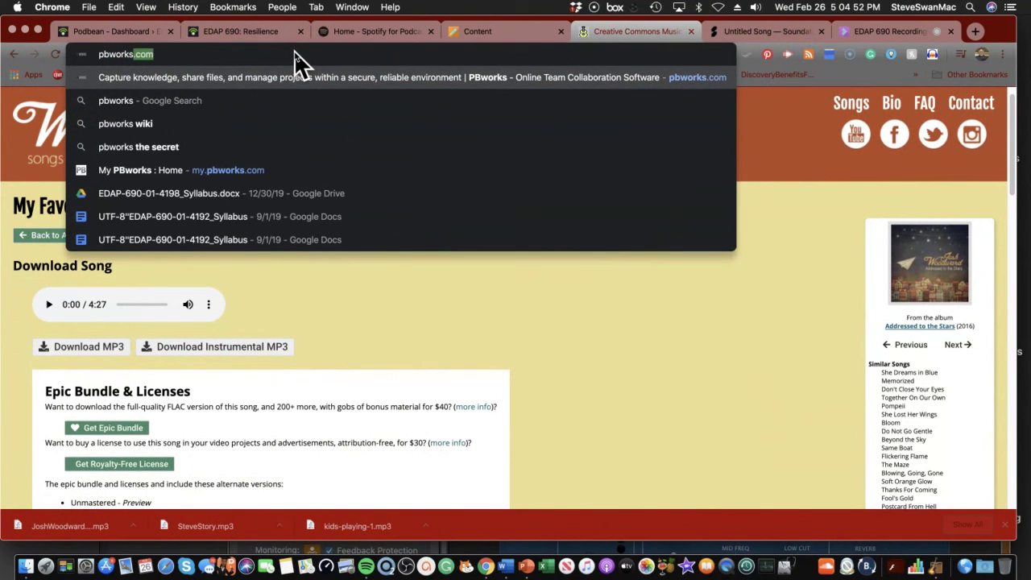
type("com")
key("Return")
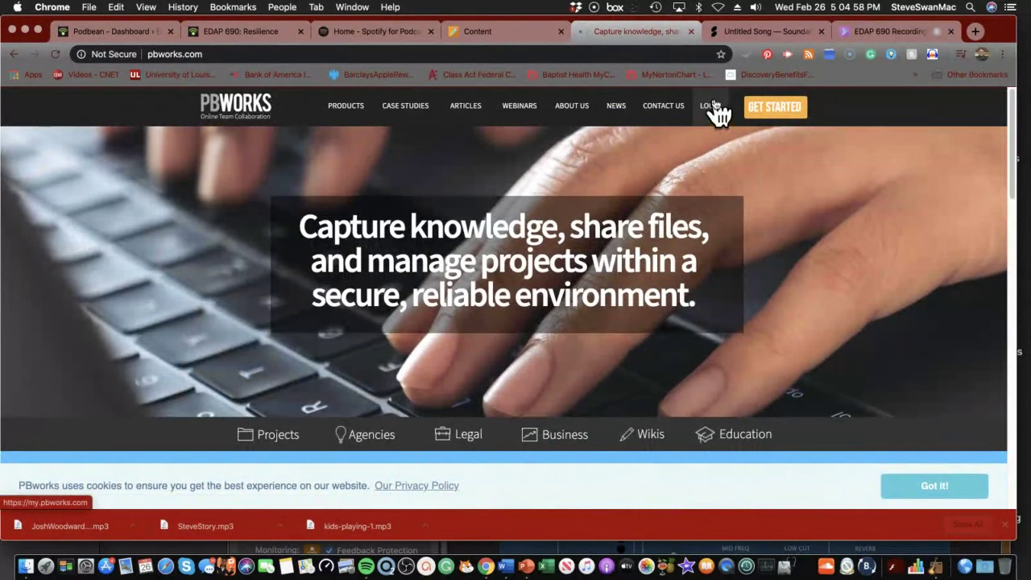
left_click(712, 108)
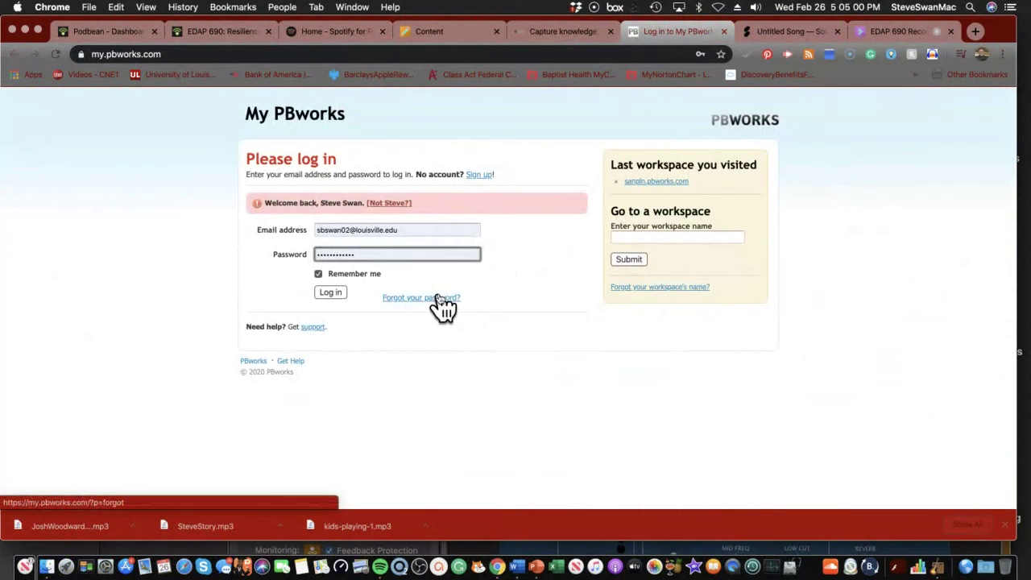
left_click(320, 292)
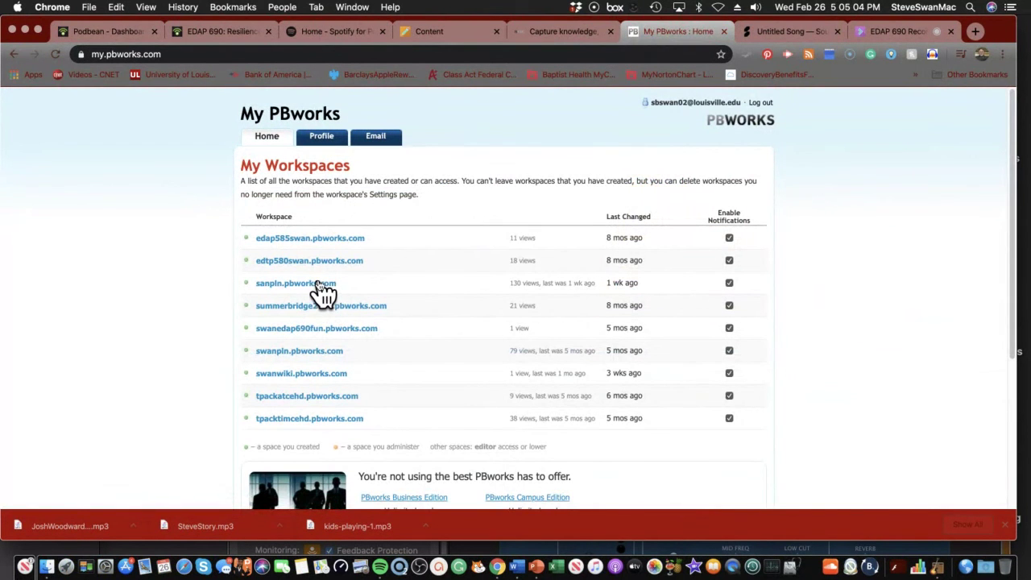
left_click(320, 284)
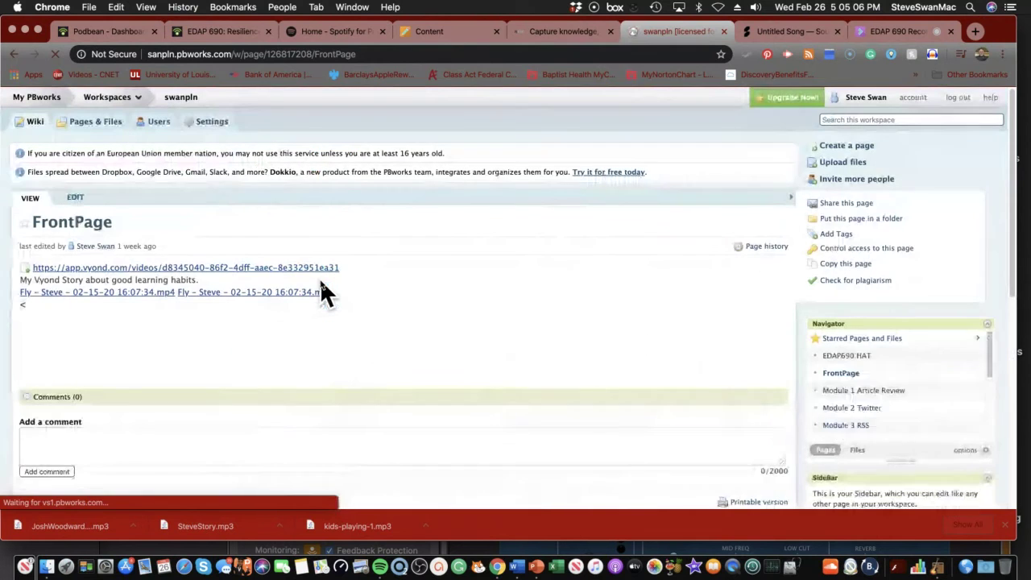
left_click(99, 124)
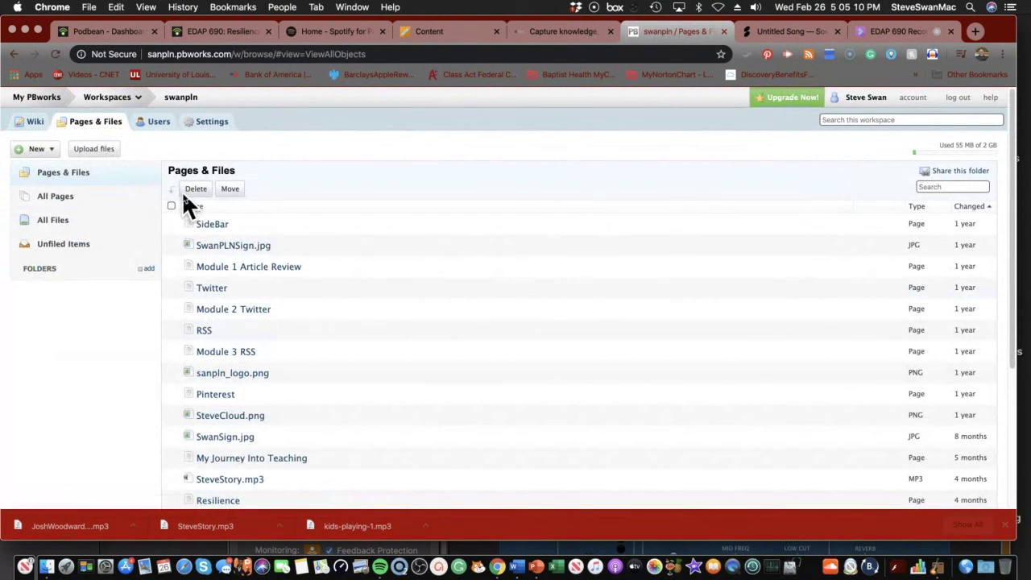
Create a new PBworks page named Resiliency and open it in edit mode
left_click(40, 149)
left_click(50, 171)
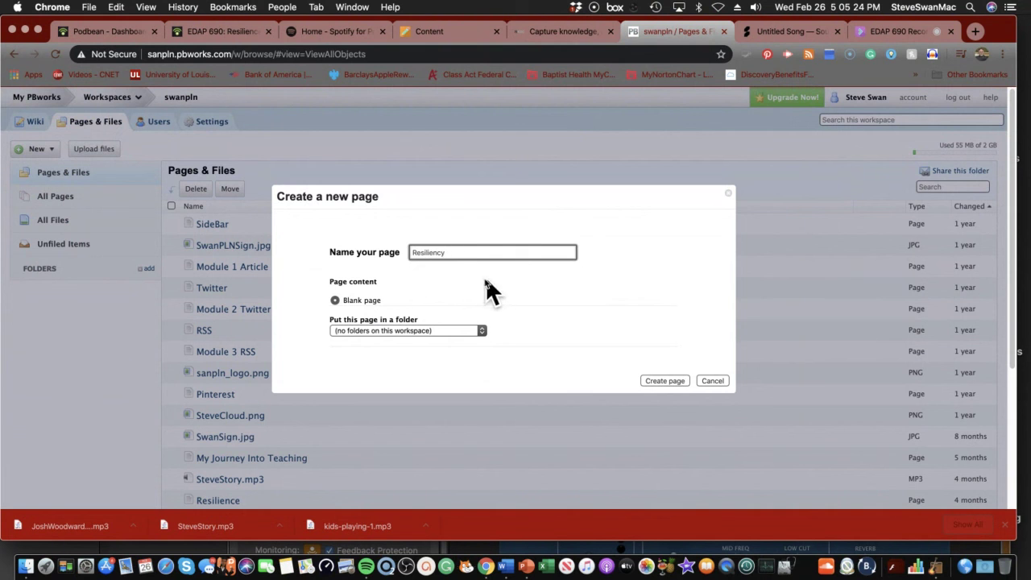
left_click(674, 380)
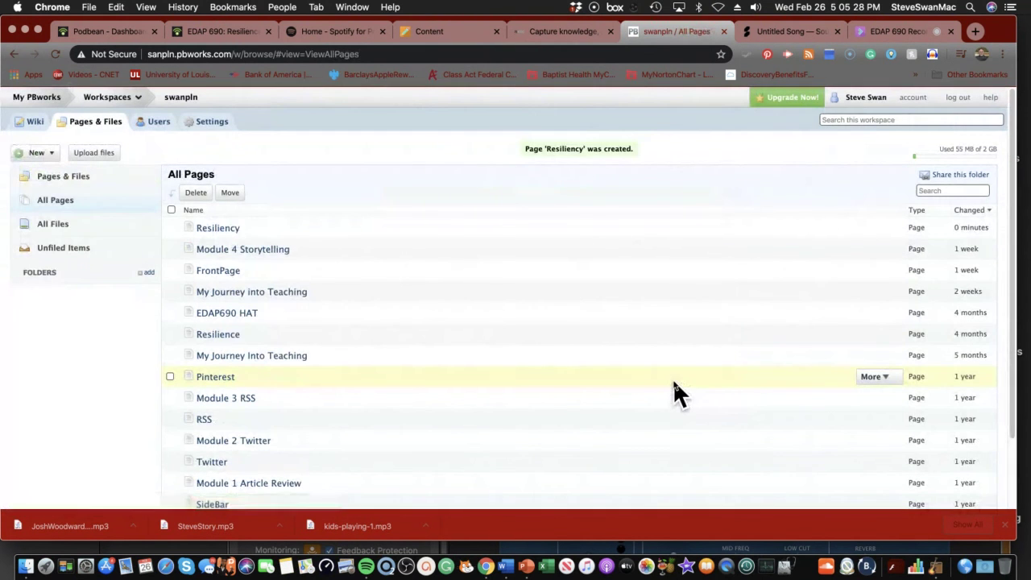
left_click(238, 232)
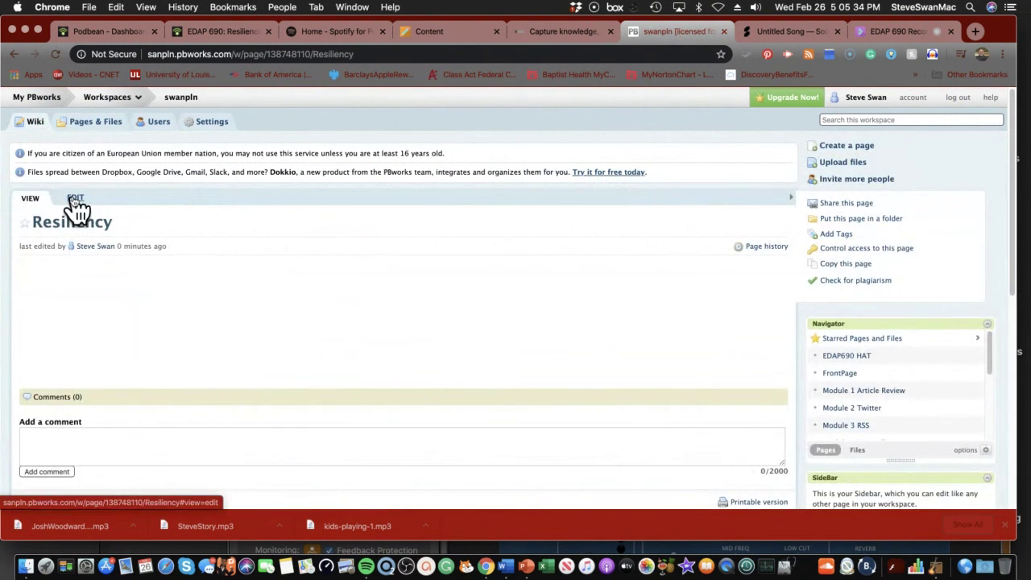
left_click(74, 199)
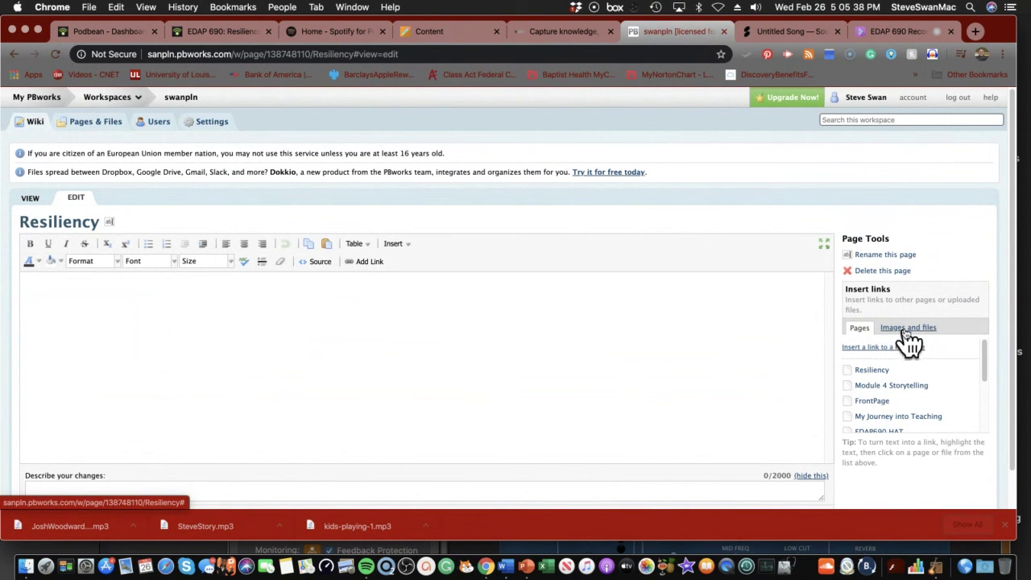
Upload SteveStory.mp3 from the PODCAST folder as a new revision of the existing file
left_click(907, 329)
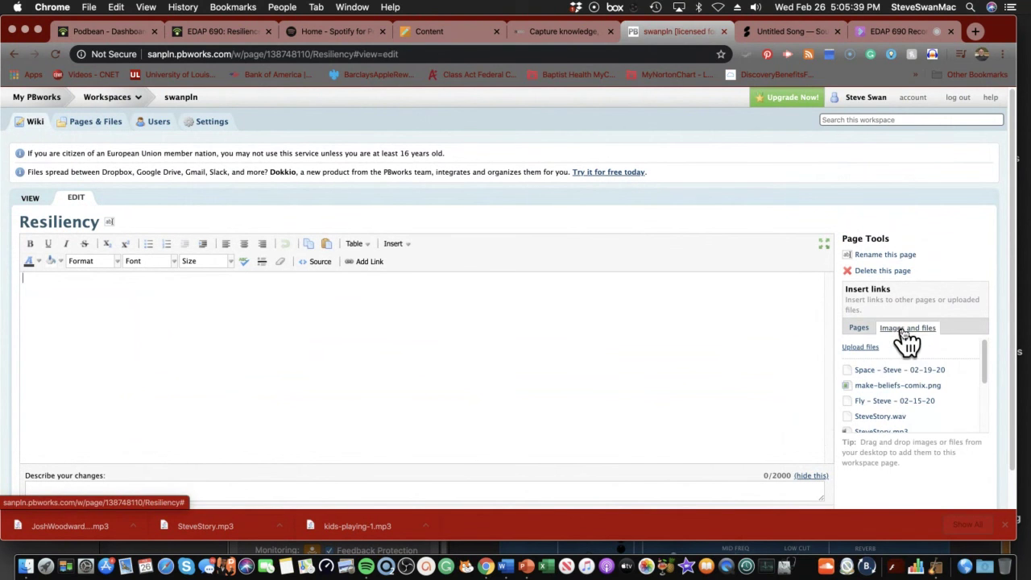
left_click(862, 348)
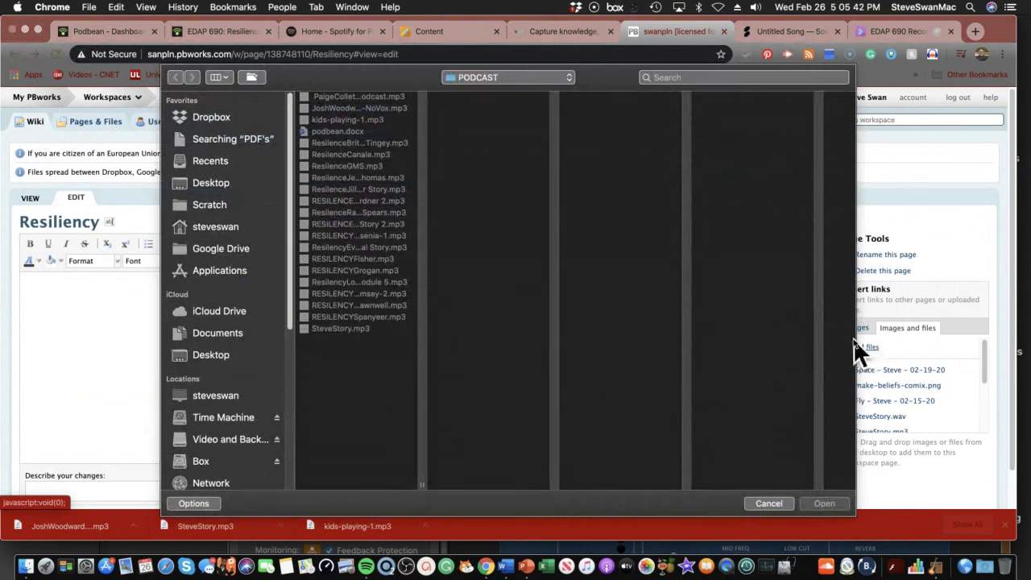
left_click(343, 329)
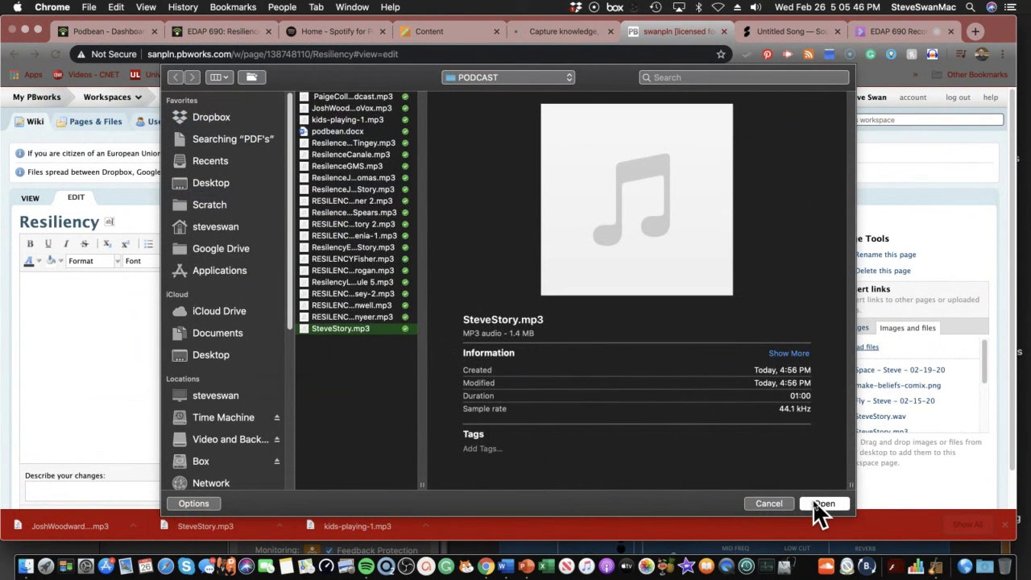
left_click(815, 504)
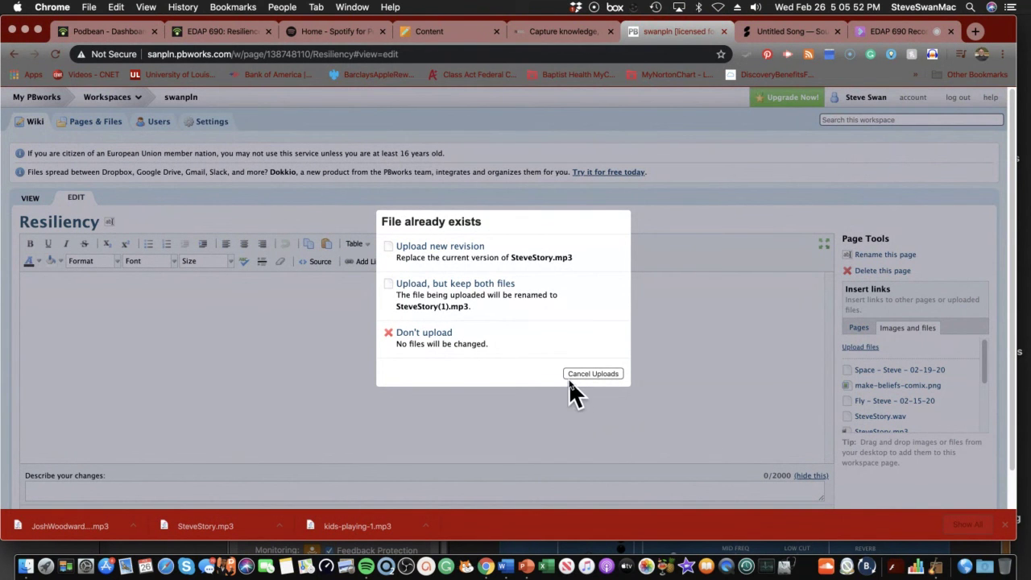
left_click(427, 248)
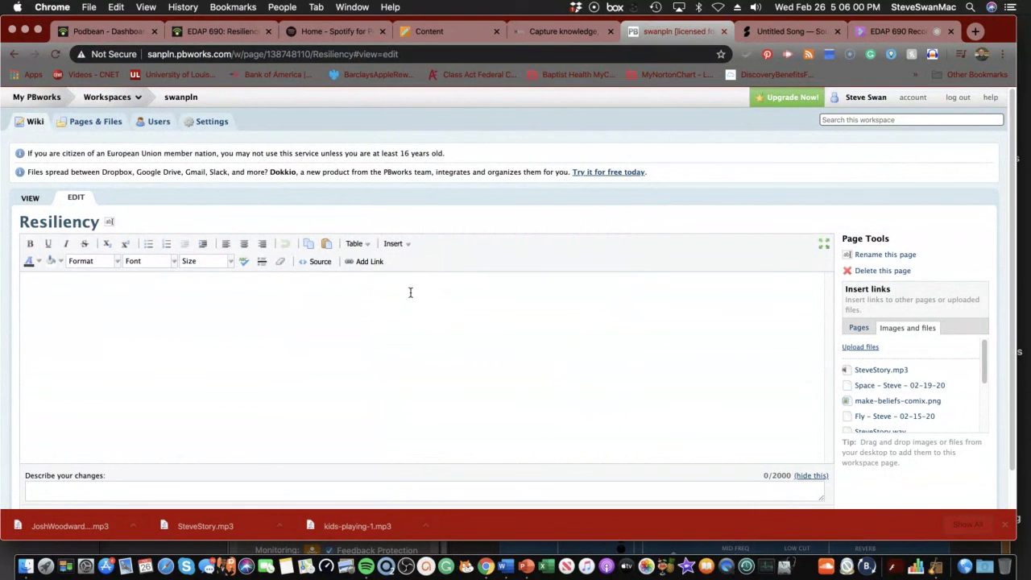
Insert a SteveStory.mp3 link into the Resiliency page and save it
left_click(870, 371)
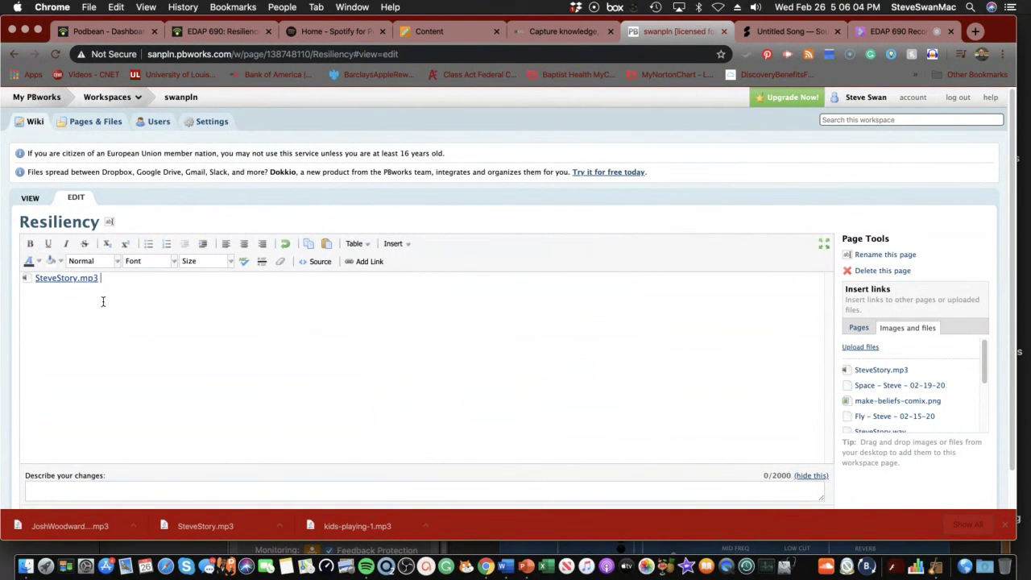
scroll(77, 342, "down", 1)
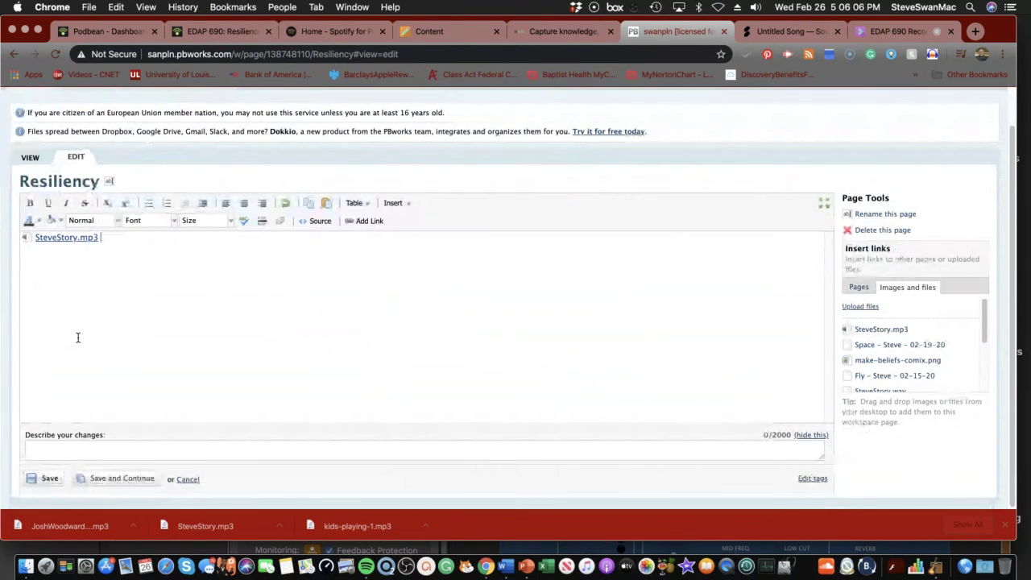
left_click(48, 481)
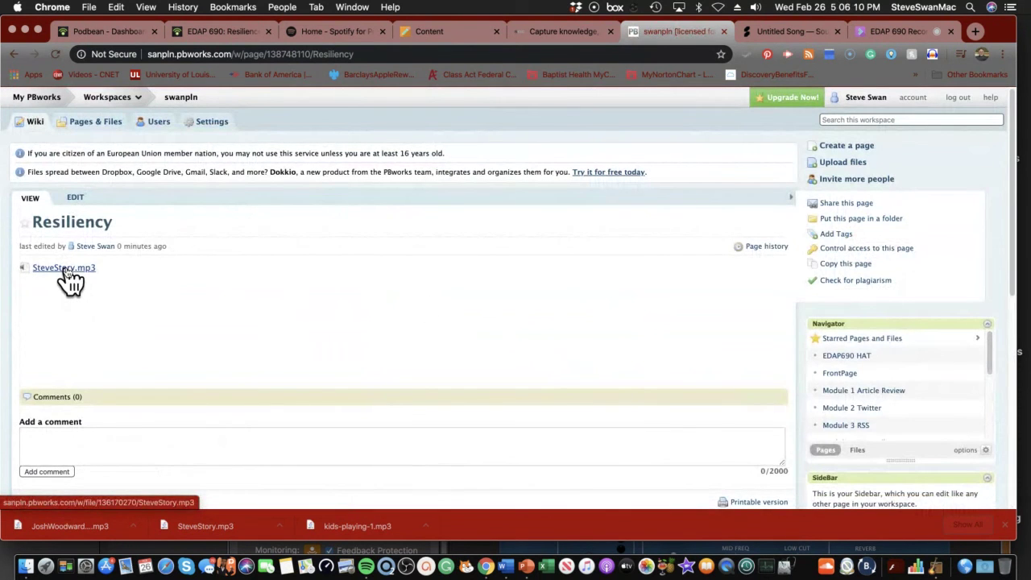
Play and pause SteveStory.mp3 from its PBworks file page, then close the Soundation Untitled Song tab
left_click(68, 273)
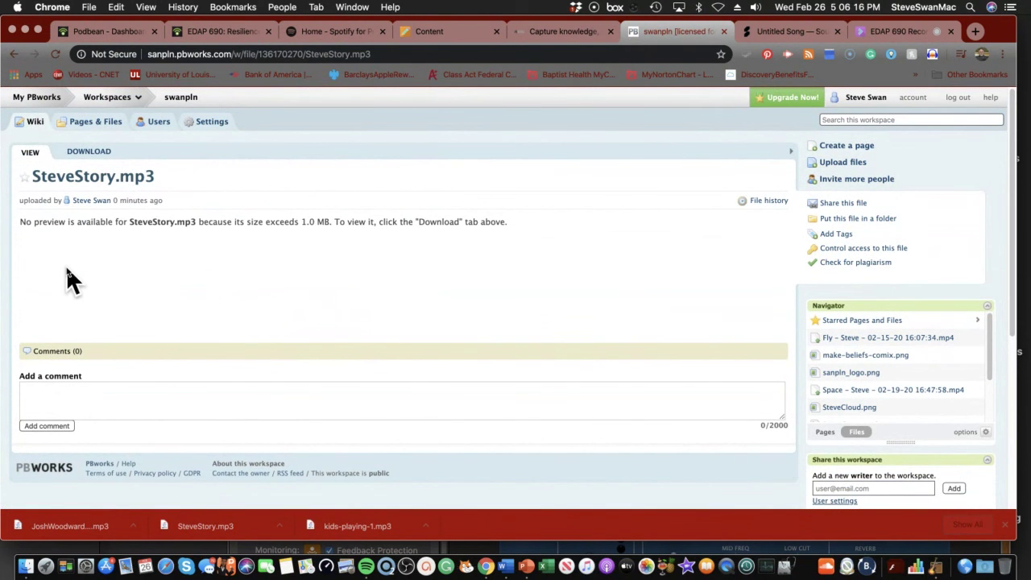
left_click(86, 154)
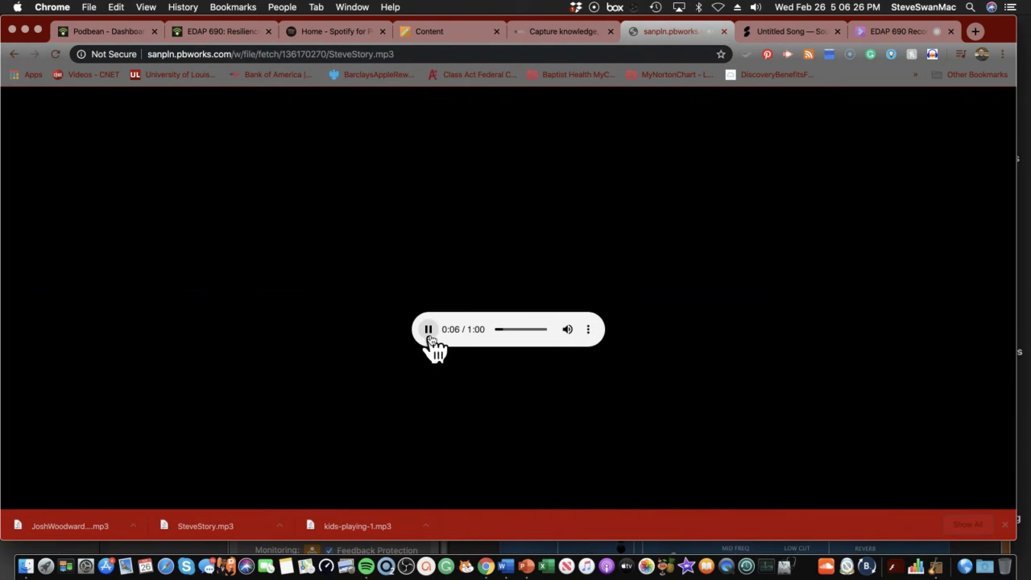
left_click(429, 330)
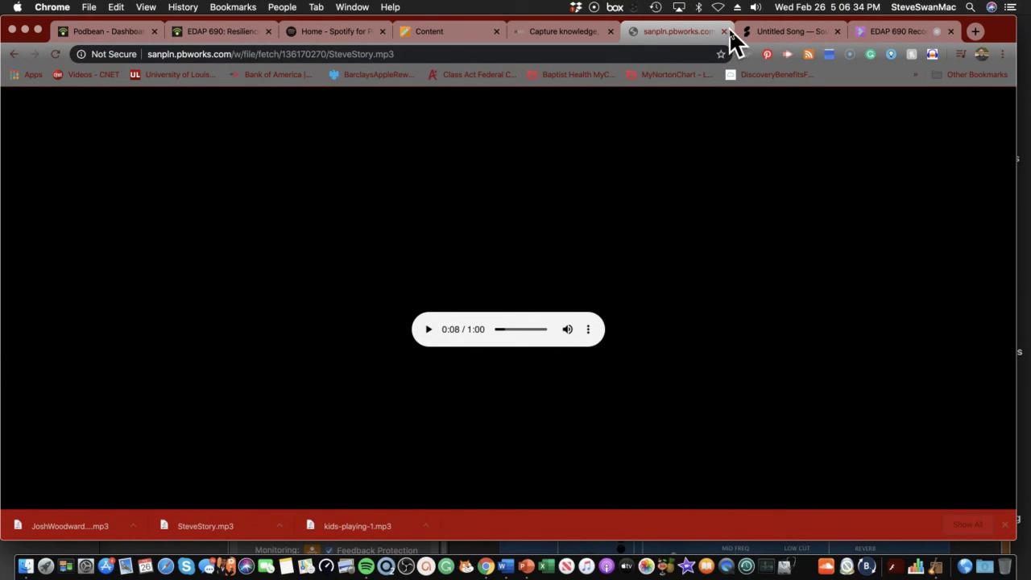
left_click(837, 31)
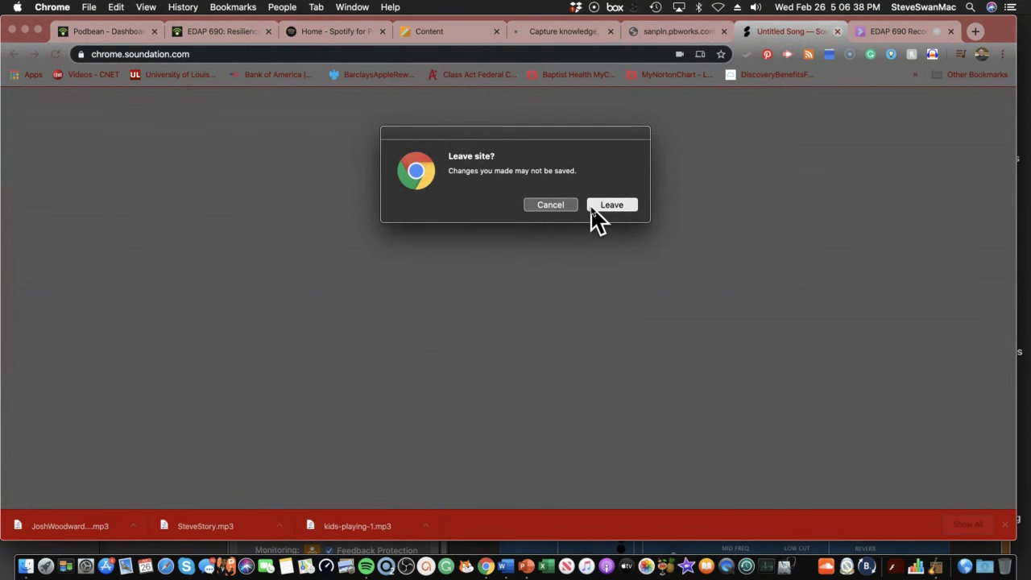
Leave the Soundation site and return to the Blackboard course content
left_click(595, 206)
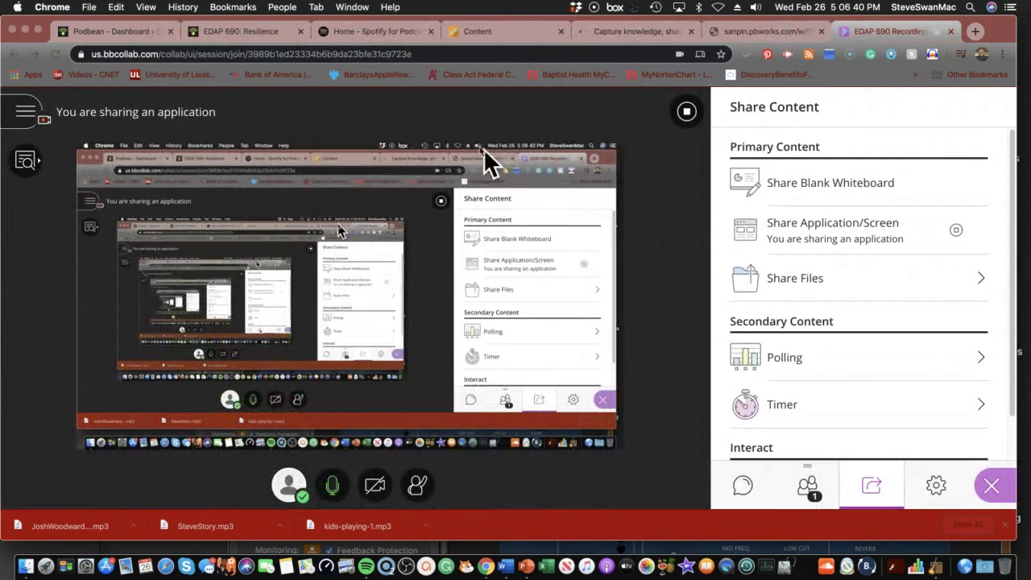
left_click(452, 36)
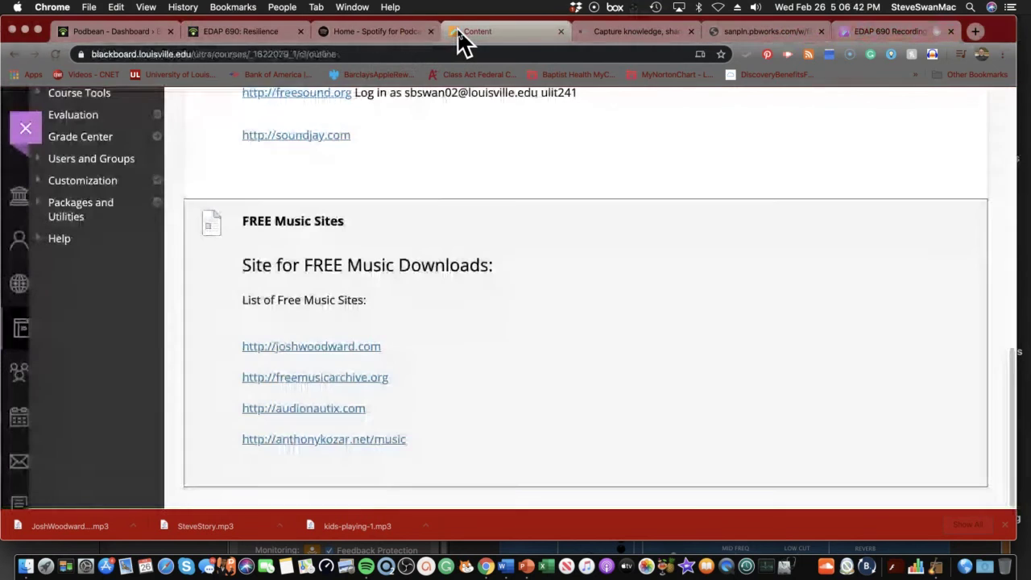
scroll(393, 145, "up", 15)
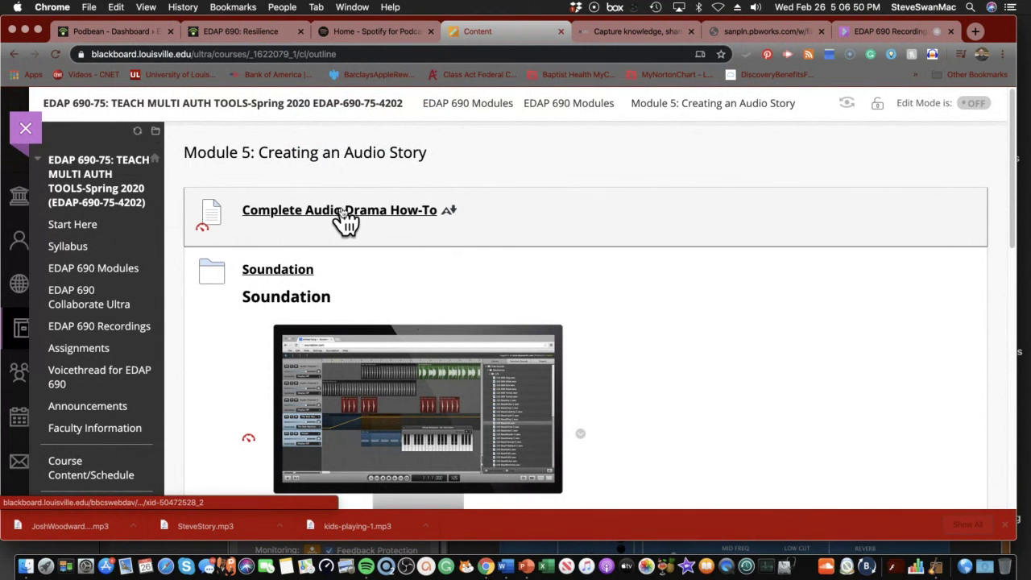
Open the Complete Audio Drama How-To item and scroll through the Radio Play comic guide
left_click(343, 211)
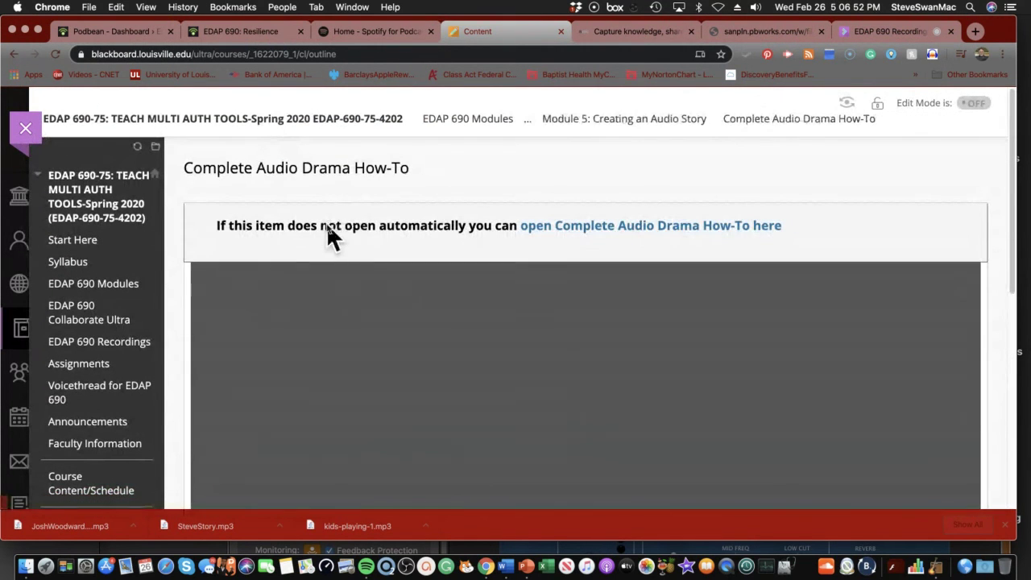
scroll(327, 222, "down", 10)
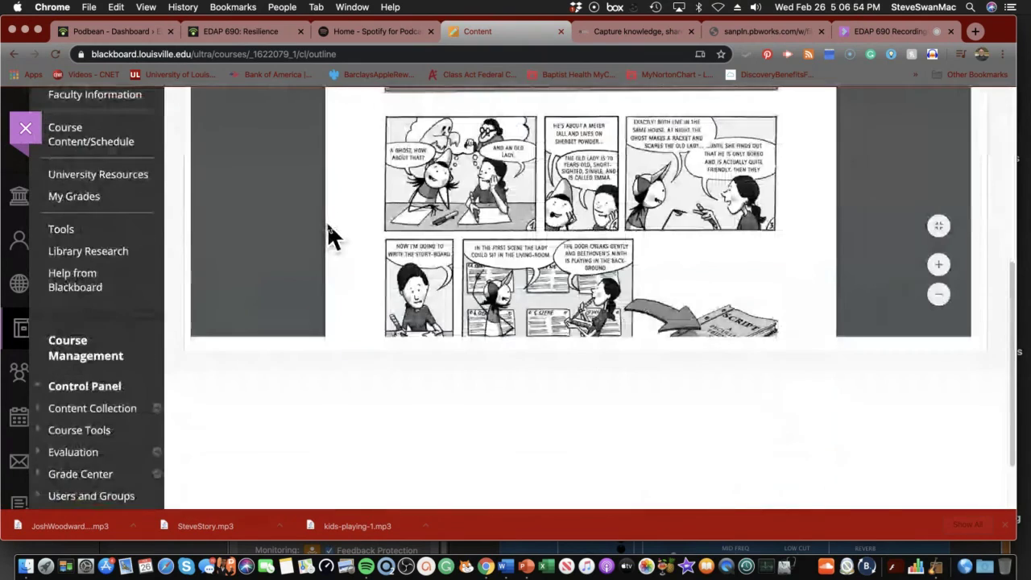
scroll(327, 222, "down", 3)
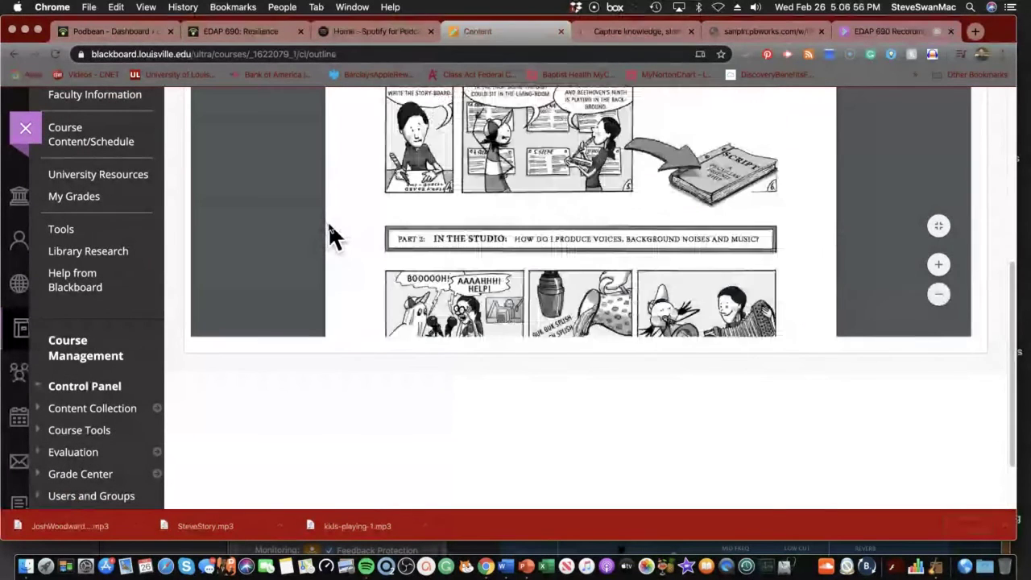
scroll(328, 221, "up", 3)
scroll(343, 215, "up", 2)
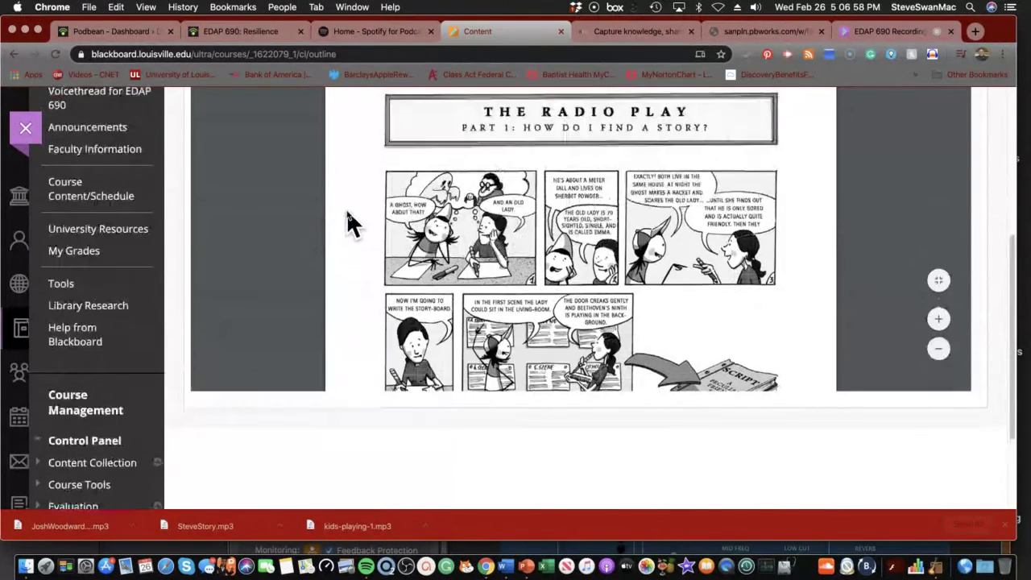
scroll(346, 219, "up", 5)
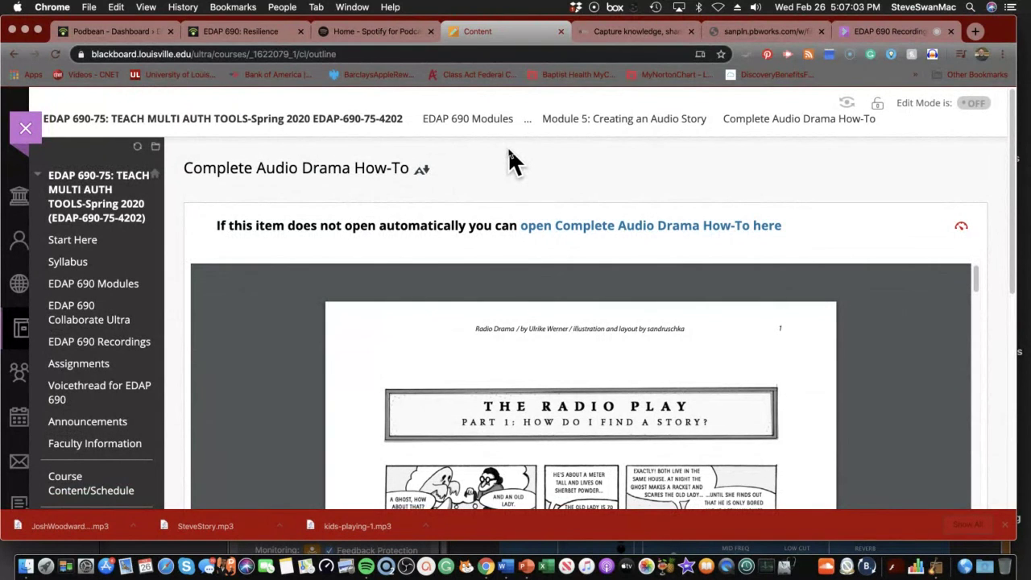
From the RedcoolMedia extension, launch the online Sound editor and then the online AudaCity editor
left_click(934, 55)
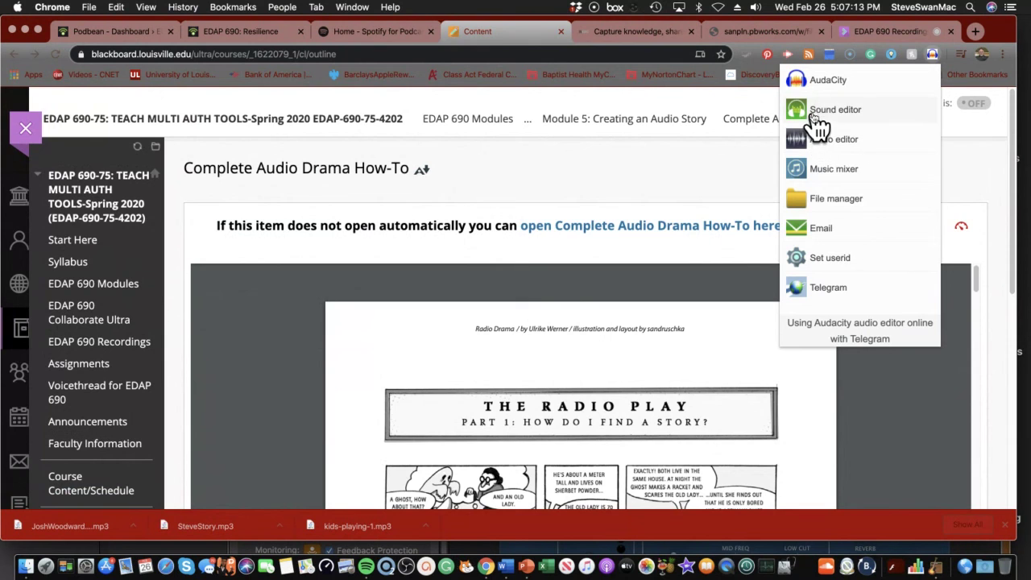
left_click(815, 115)
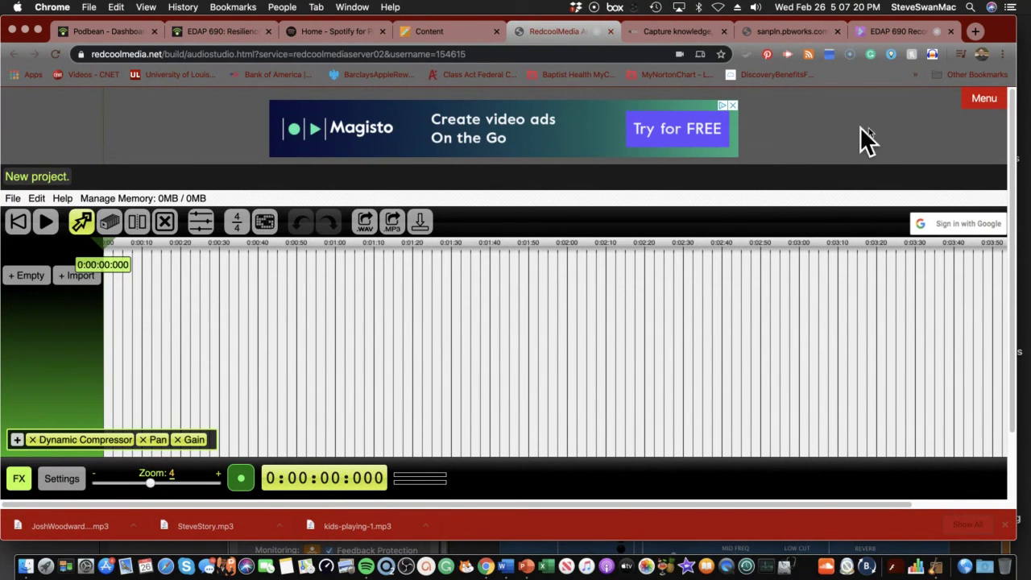
left_click(933, 55)
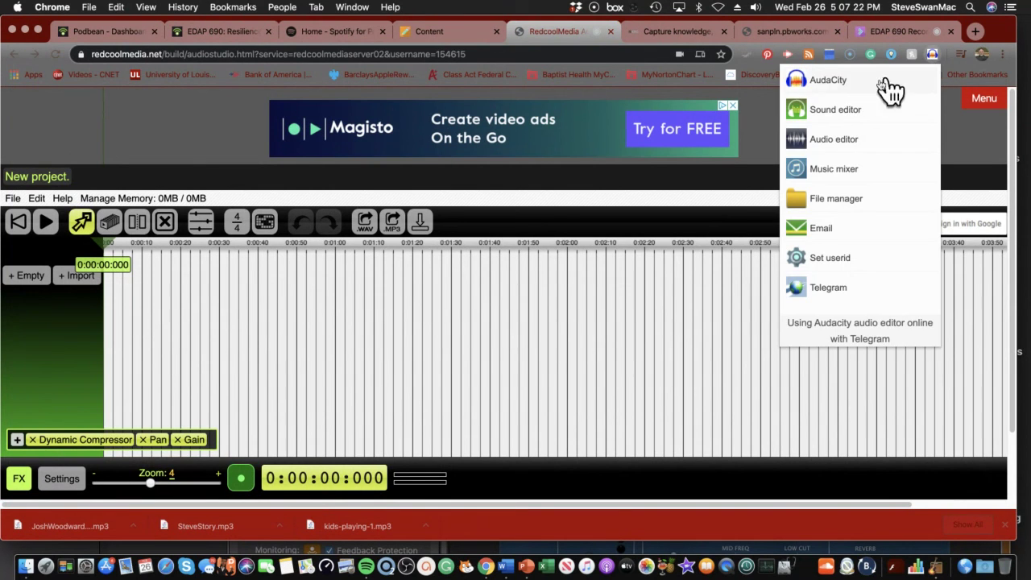
left_click(813, 77)
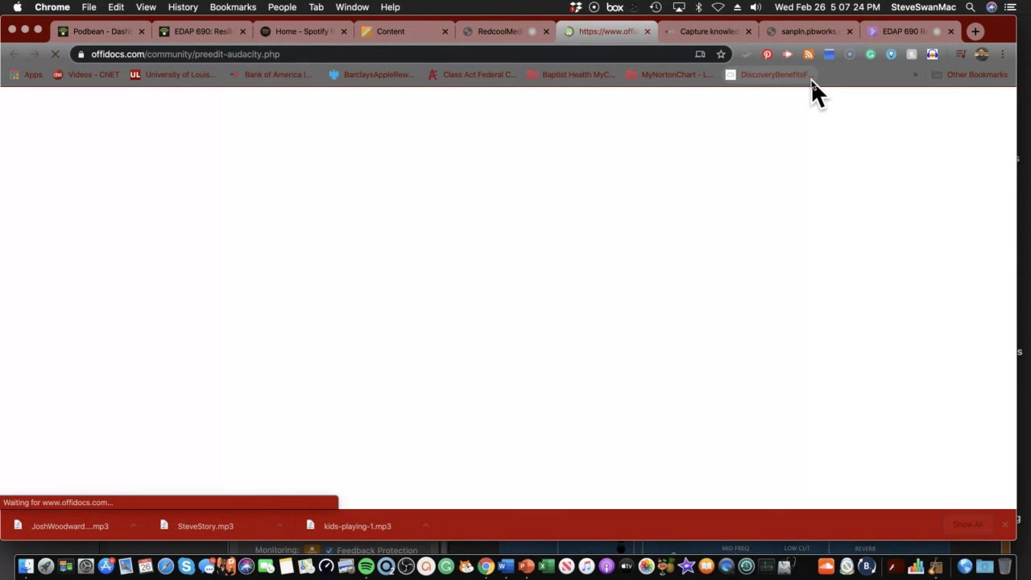